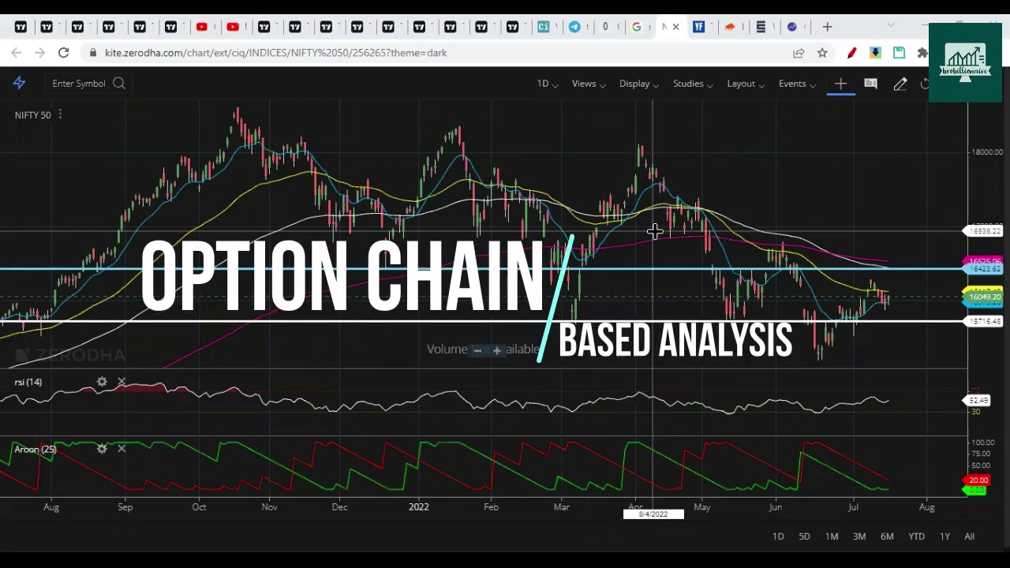
Step: Switch to the YouTube playlist of weekly Nifty videos and circle its title "Nifty Weekly Analysis" with the pen
scroll(612, 242, "up", 3)
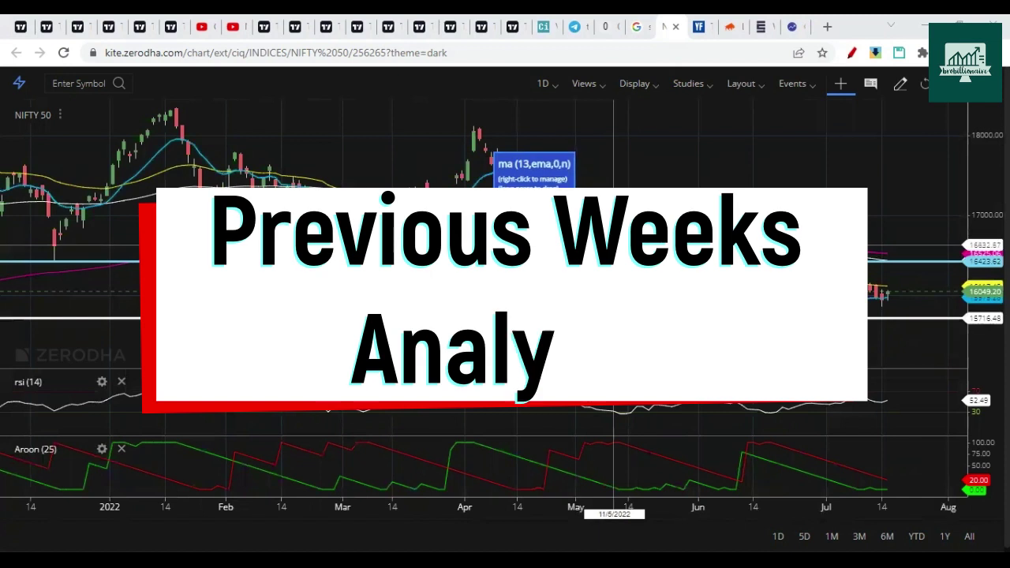
left_click(233, 26)
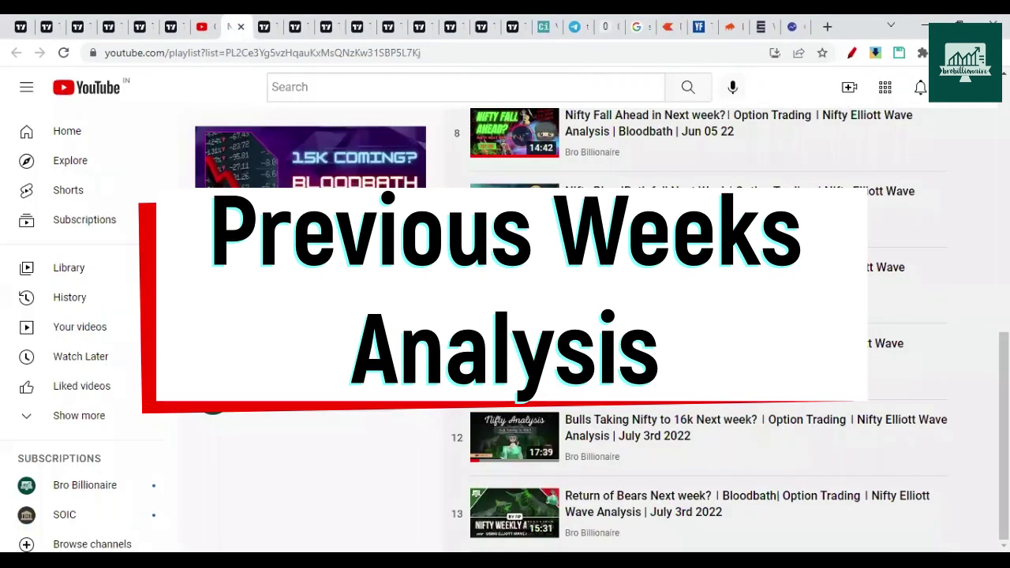
left_click(851, 52)
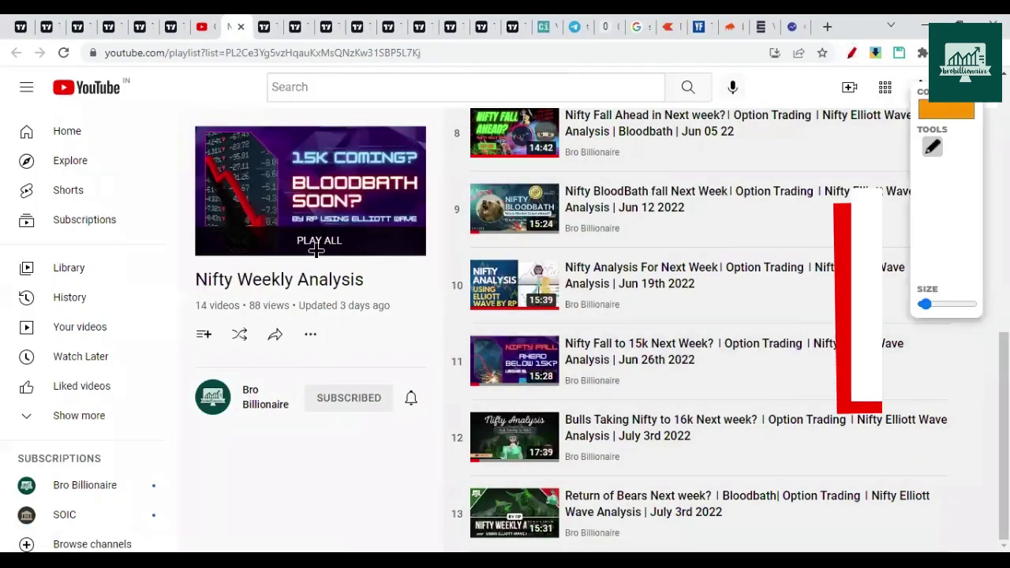
mouse_move(363, 274)
left_mouse_down()
mouse_move(289, 300)
mouse_move(333, 286)
left_mouse_up()
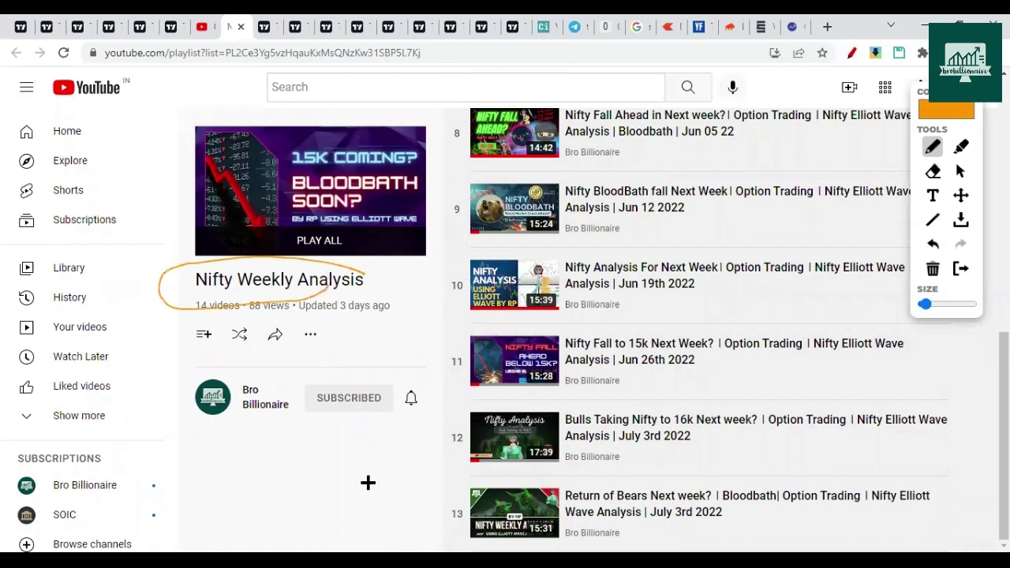
Step: Draw an arrow to playlist video 13, then circle its date "July 3rd 2022" and point a second arrow at it
mouse_move(368, 482)
left_mouse_down()
mouse_move(458, 507)
mouse_move(408, 519)
left_mouse_up()
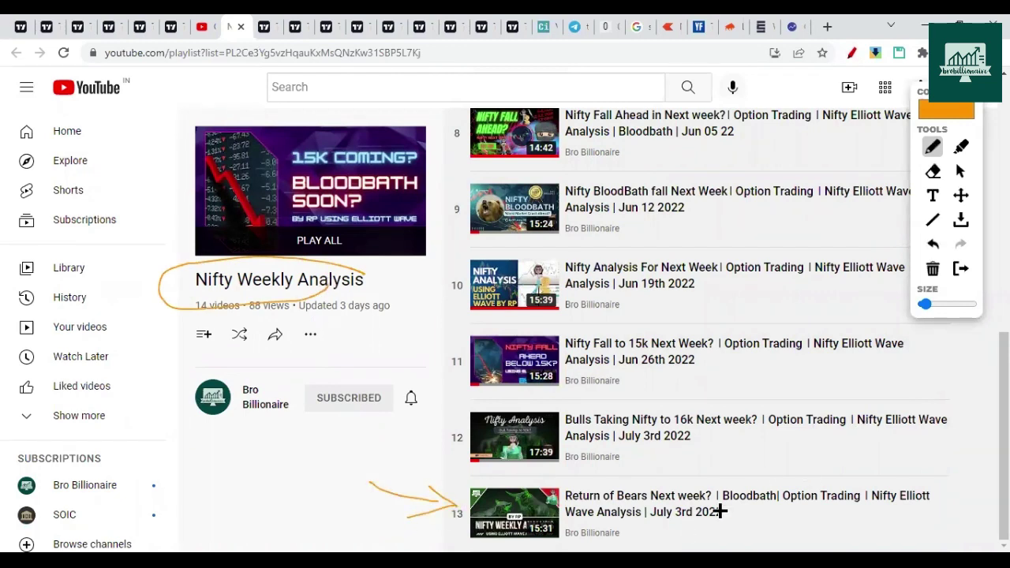
mouse_move(719, 509)
left_mouse_down()
mouse_move(687, 524)
mouse_move(718, 513)
left_mouse_up()
mouse_move(779, 465)
left_mouse_down()
mouse_move(723, 514)
mouse_move(726, 527)
mouse_move(764, 512)
left_mouse_up()
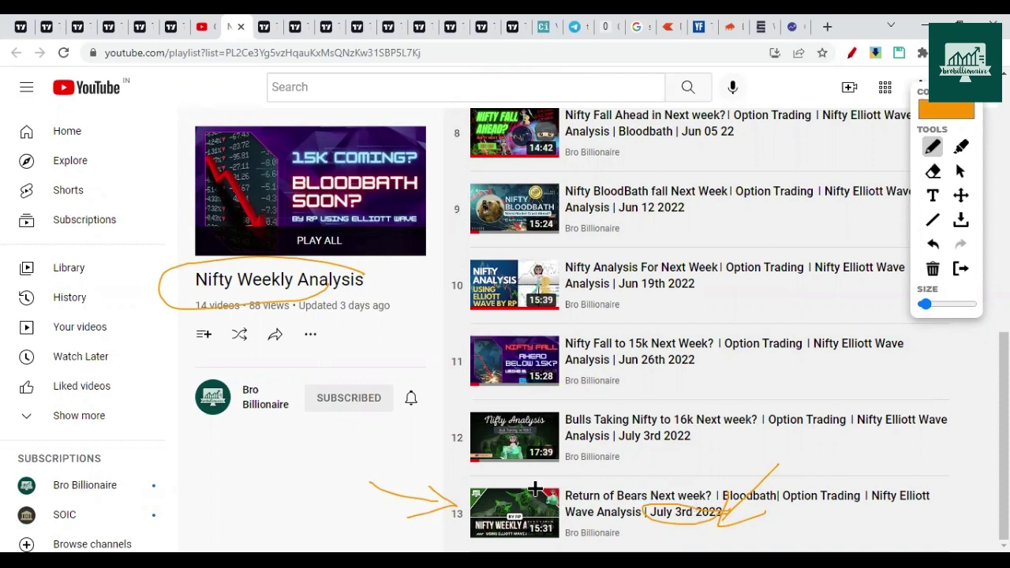
Step: On the published TradingView Nifty 50 chart, draw an arrow to the last candle, circle the 16410.20 level, then exit the annotation tool
left_click(145, 23)
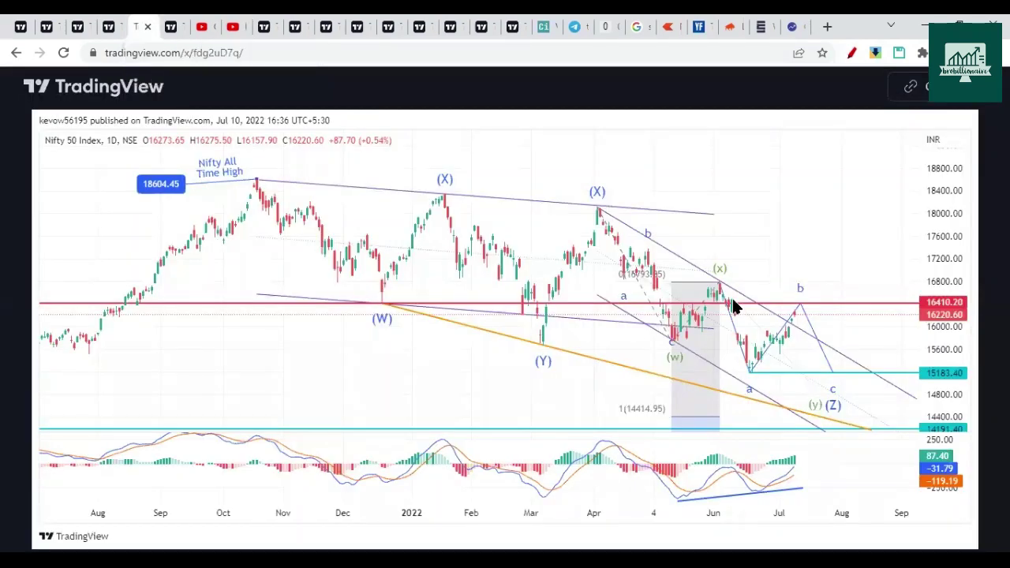
left_click(851, 53)
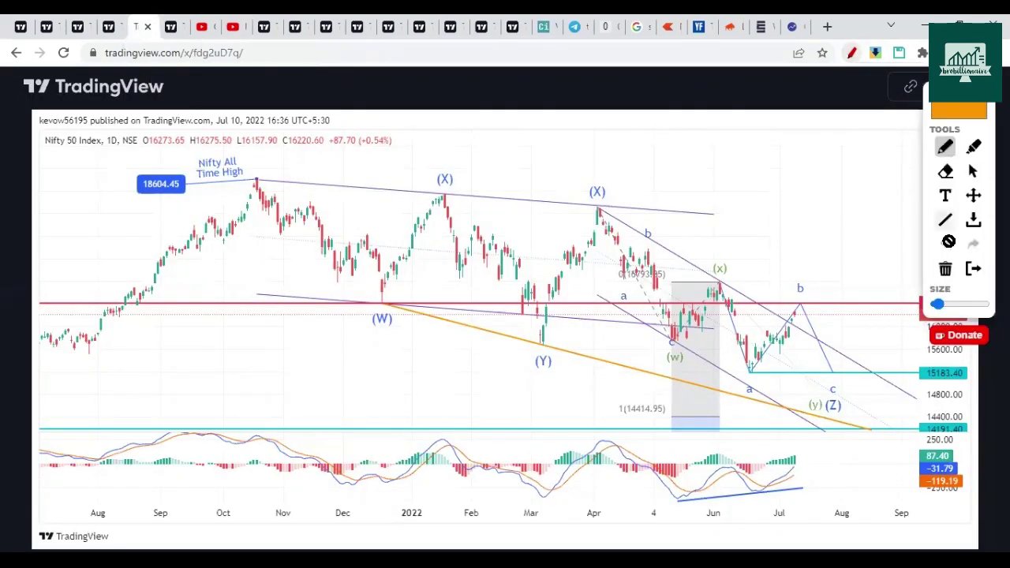
left_click_drag(942, 86, 345, 201)
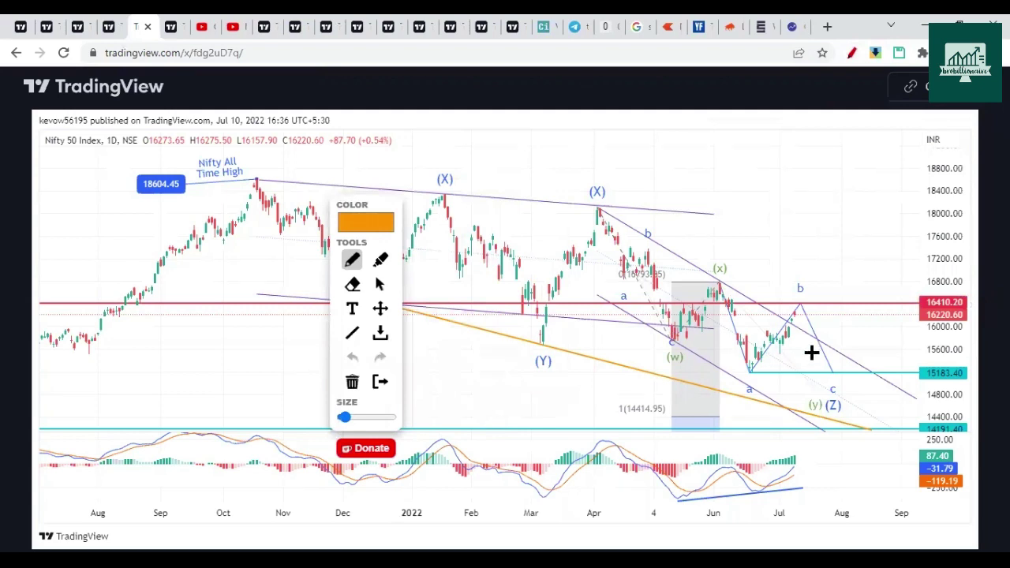
left_click_drag(811, 353, 793, 328)
mouse_move(965, 293)
left_mouse_down()
mouse_move(931, 283)
mouse_move(971, 297)
left_mouse_up()
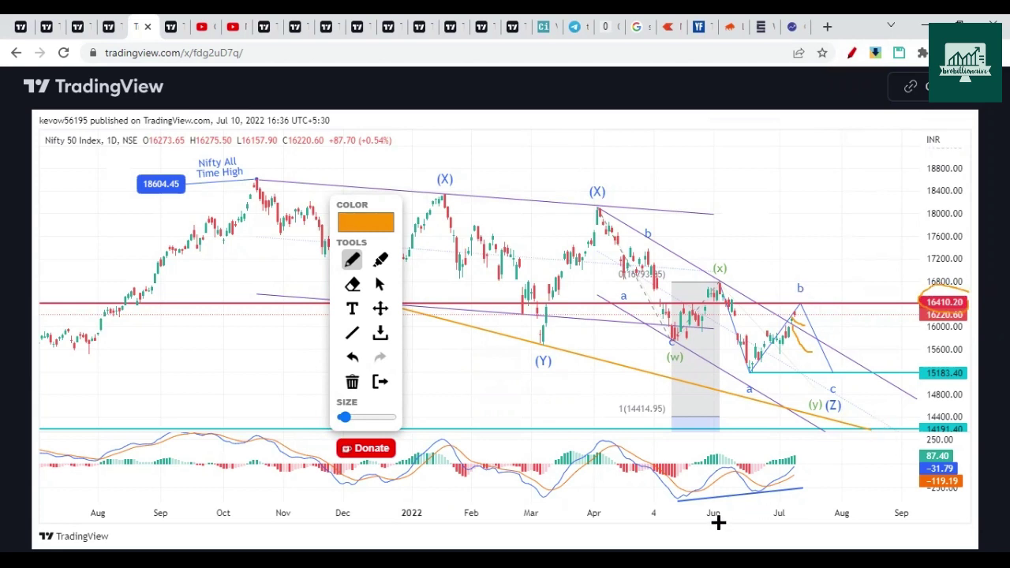
left_click(378, 384)
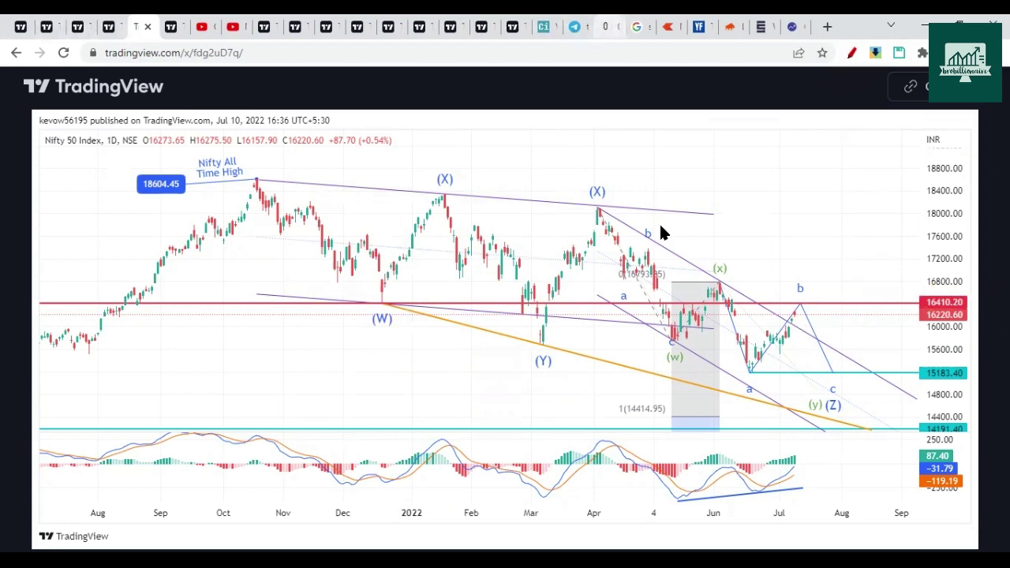
Step: On the Zerodha Kite NIFTY 50 chart, draw a decline arrow from the 8 July candle, loop the 6–8 July gaps and arrow the 12 July candle
left_click(665, 26)
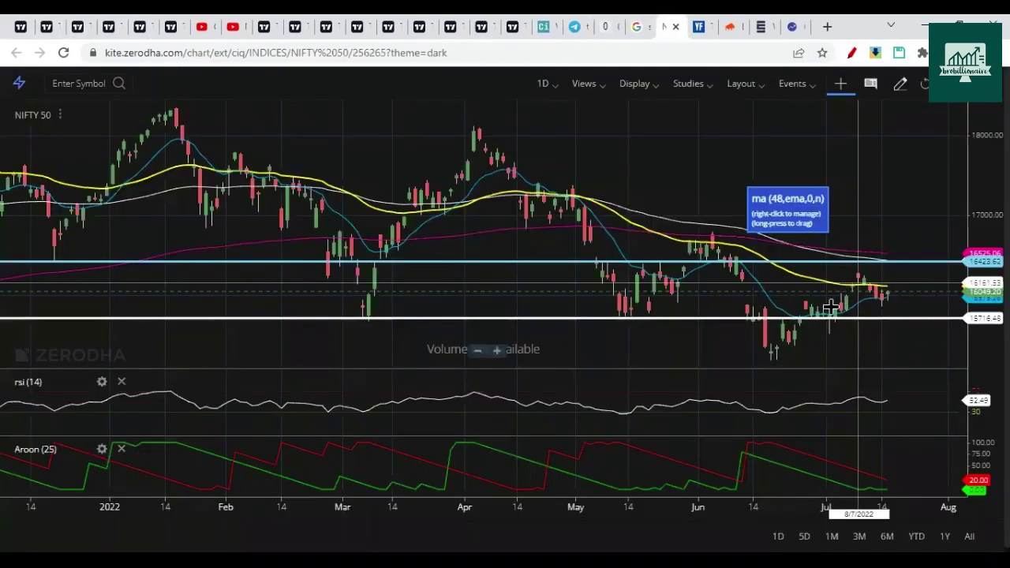
scroll(831, 306, "up", 5)
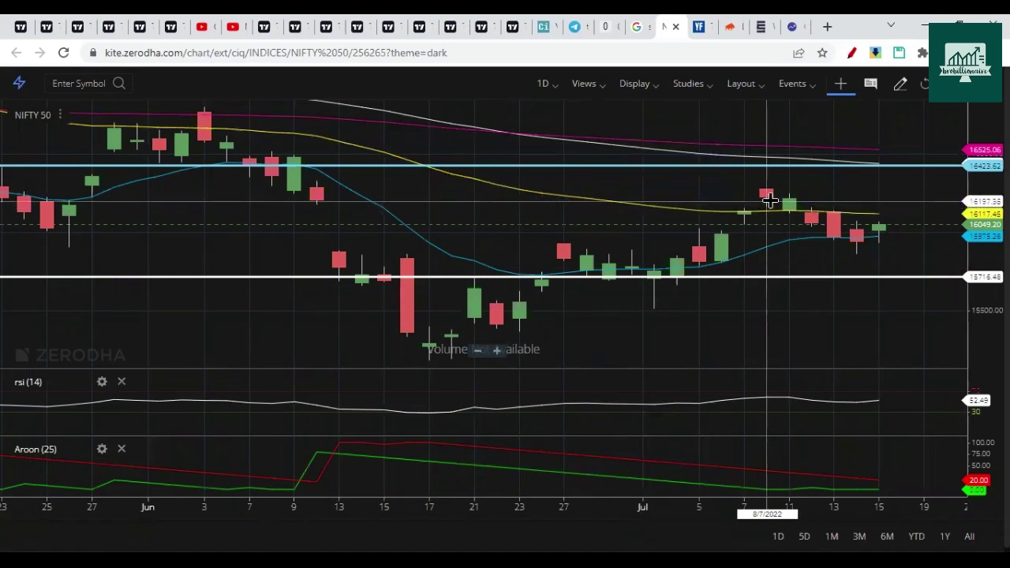
left_click(856, 53)
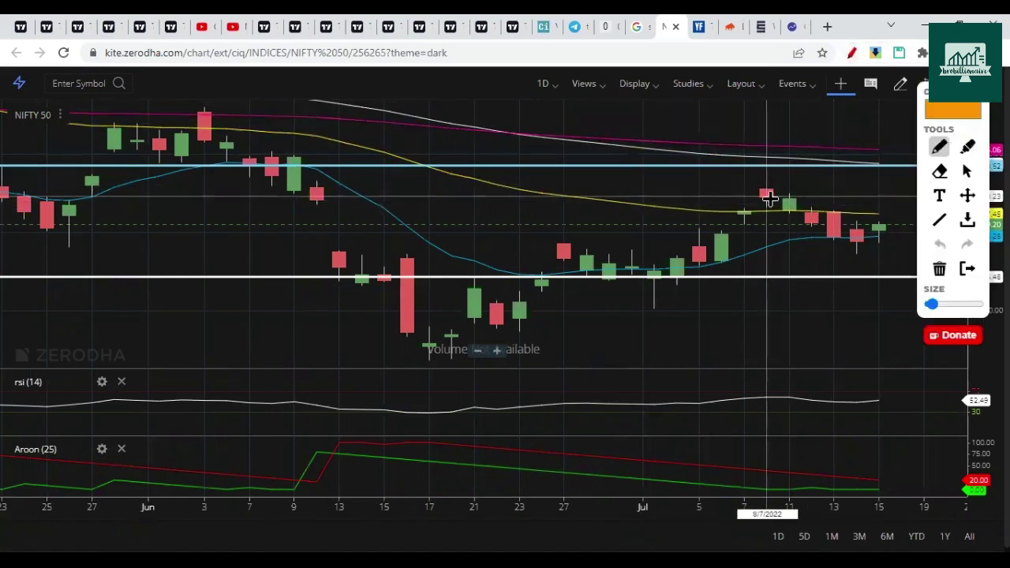
mouse_move(766, 193)
left_mouse_down()
mouse_move(850, 271)
mouse_move(825, 278)
left_mouse_up()
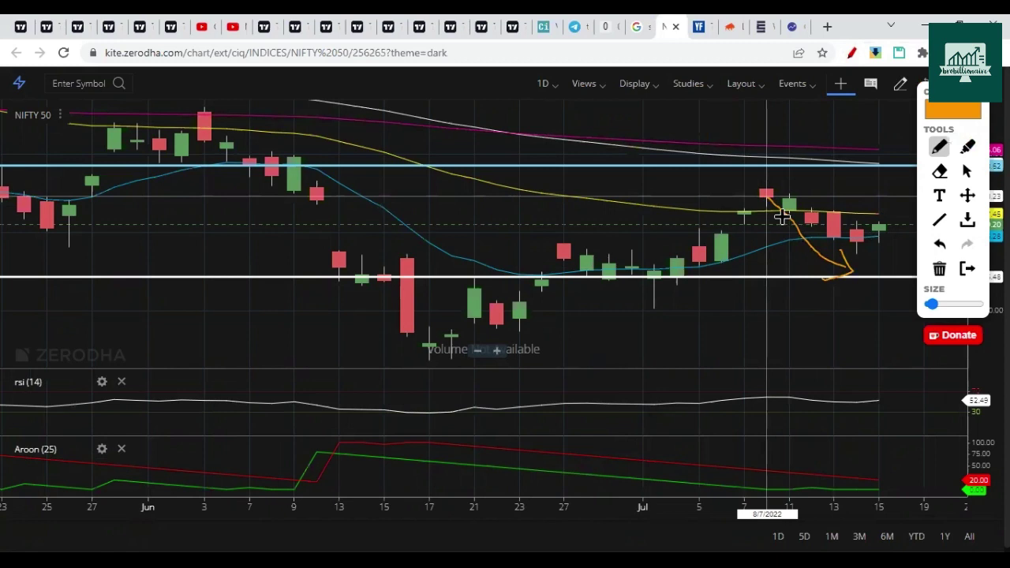
left_click_drag(762, 195, 738, 224)
mouse_move(810, 186)
left_mouse_down()
mouse_move(811, 209)
mouse_move(805, 202)
mouse_move(817, 201)
left_mouse_up()
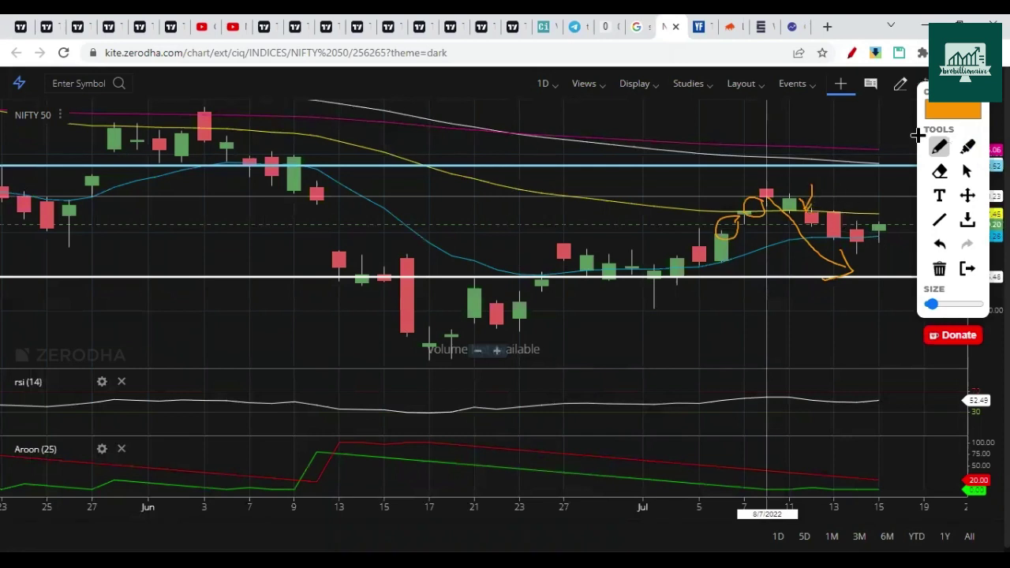
Step: Clear all pen markings from the NIFTY 50 chart and exit the annotation tool
mouse_move(928, 94)
left_mouse_down()
mouse_move(537, 145)
mouse_move(470, 206)
left_mouse_up()
left_click(469, 230)
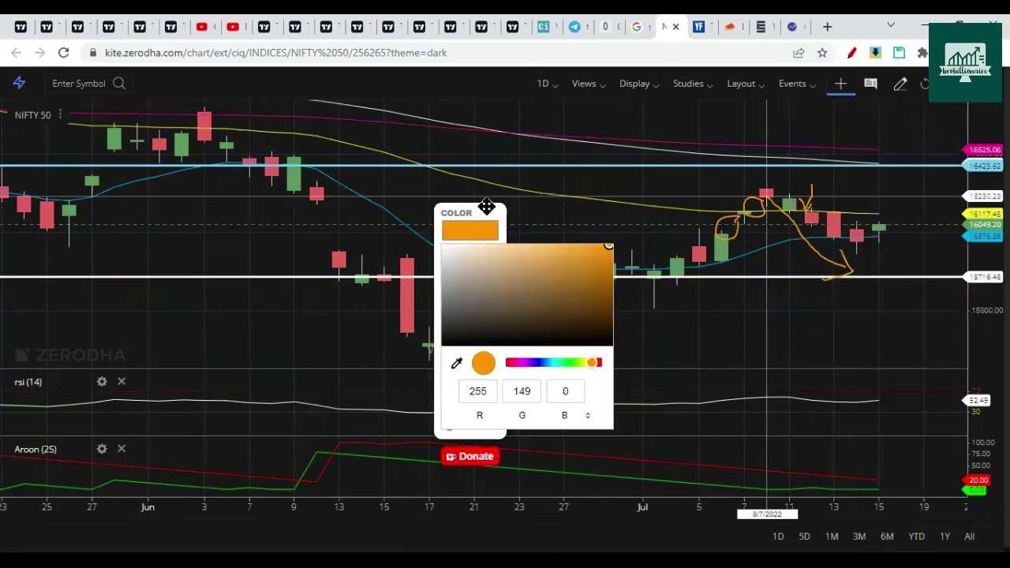
left_click(474, 223)
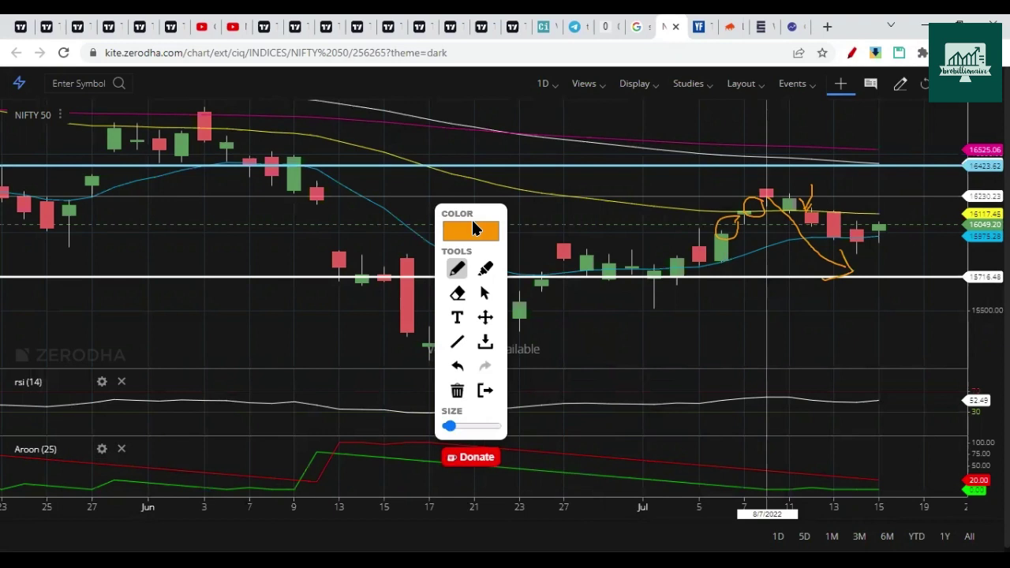
left_click(457, 390)
left_click(485, 390)
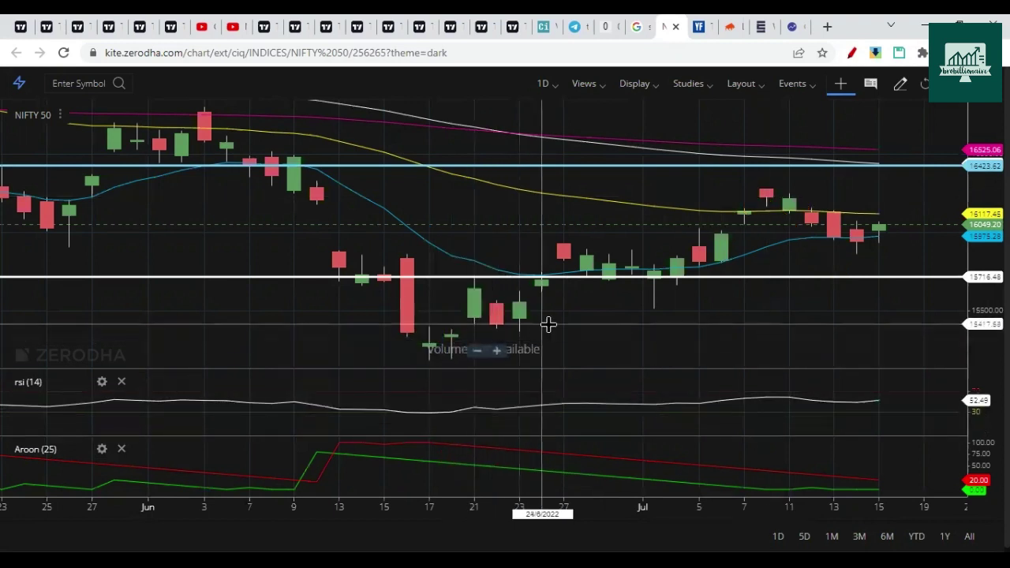
Step: Compare the wider history on the NIFTY 50 daily chart with the published TradingView wave-count chart
scroll(548, 318, "down", 2)
scroll(548, 318, "down", 2)
scroll(548, 318, "down", 2)
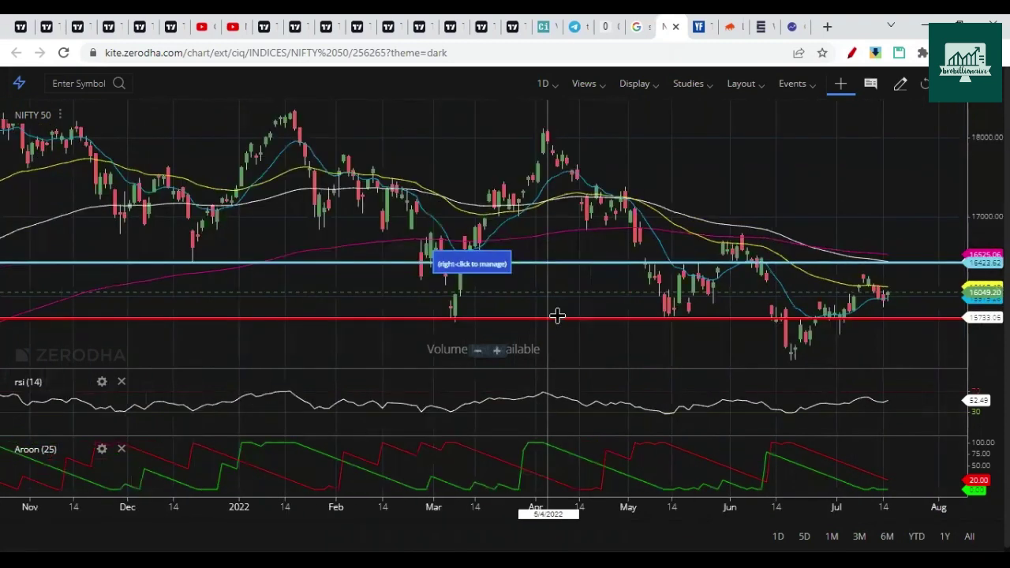
scroll(557, 315, "up", 4)
left_click(142, 23)
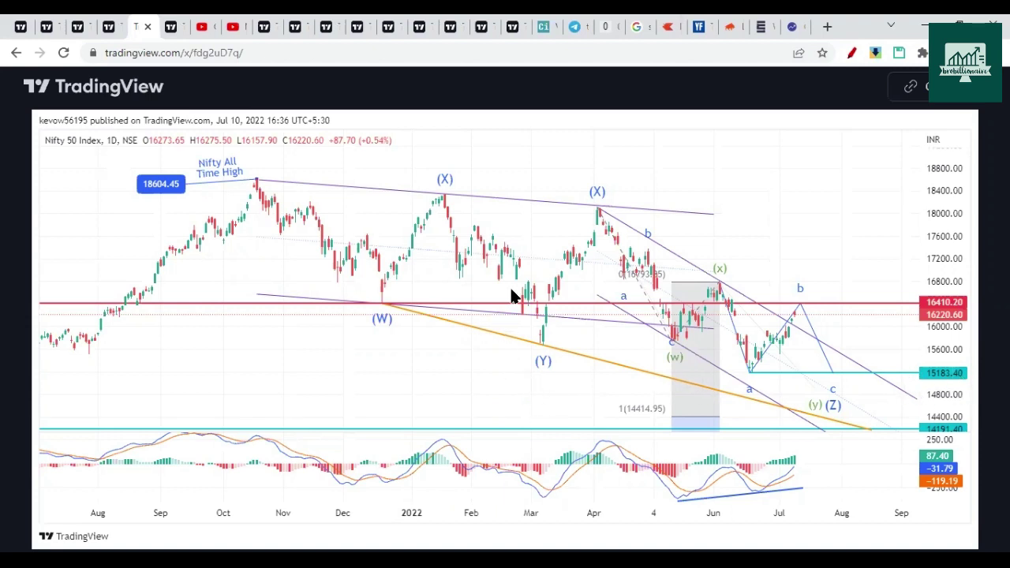
Step: Open the trading quote image and underline the three lines of the quote with the pen
left_click(696, 26)
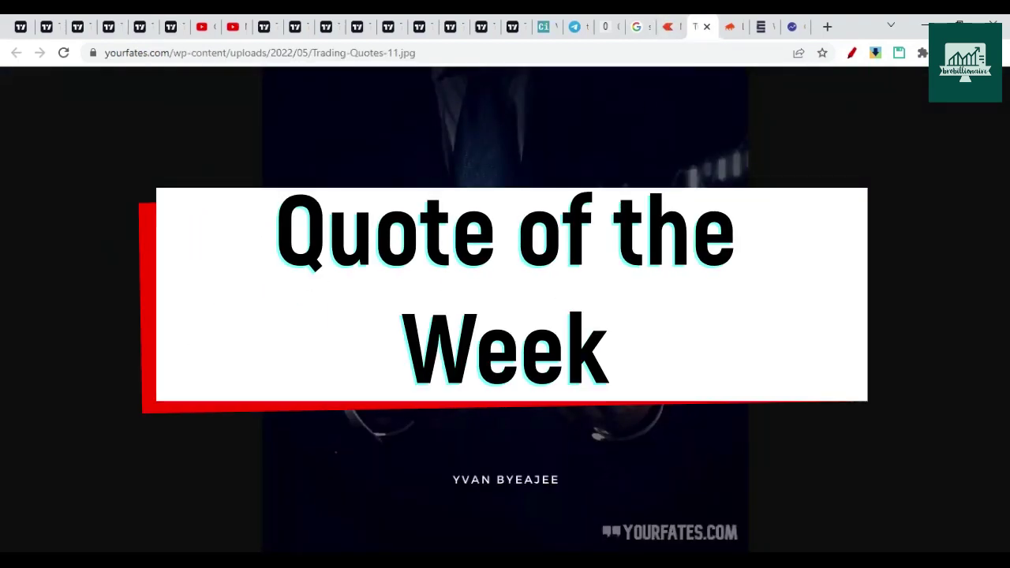
left_click(852, 52)
left_click_drag(314, 287, 694, 287)
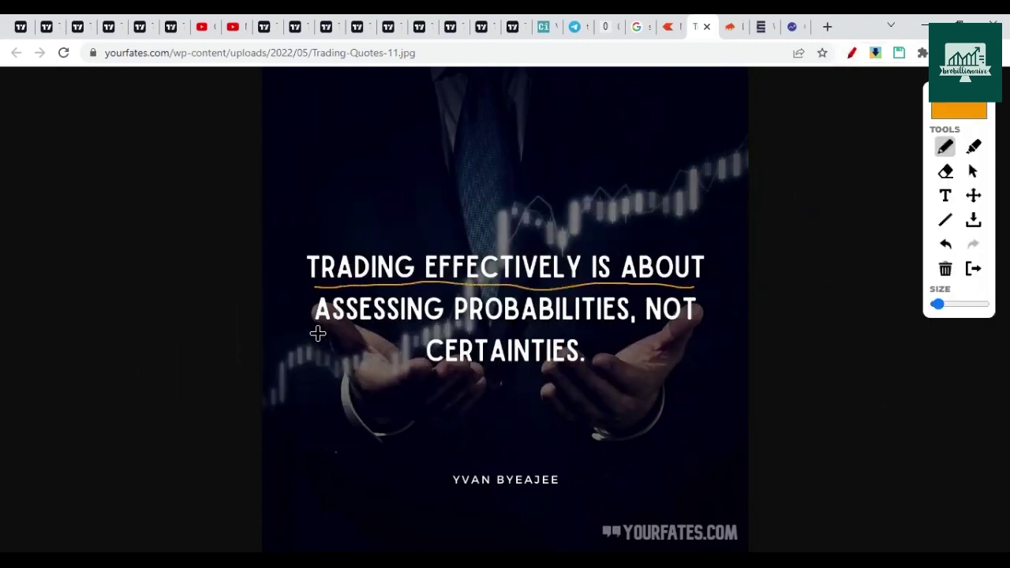
left_click_drag(317, 334, 615, 322)
left_click_drag(418, 377, 441, 378)
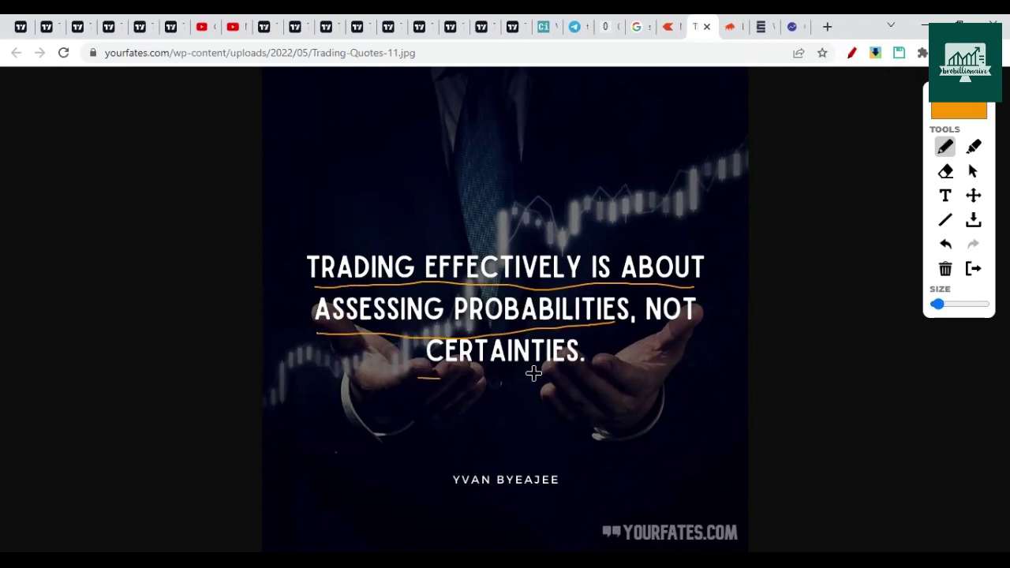
left_click_drag(534, 374, 570, 378)
left_click_drag(644, 331, 692, 328)
Step: Above the quote, handwrite 100 with a tick and sketch a sideways range breaking downward, then exit the annotation tool
mouse_move(368, 122)
left_mouse_down()
mouse_move(384, 176)
mouse_move(392, 130)
mouse_move(418, 166)
mouse_move(414, 126)
mouse_move(466, 129)
left_mouse_up()
left_click(435, 114)
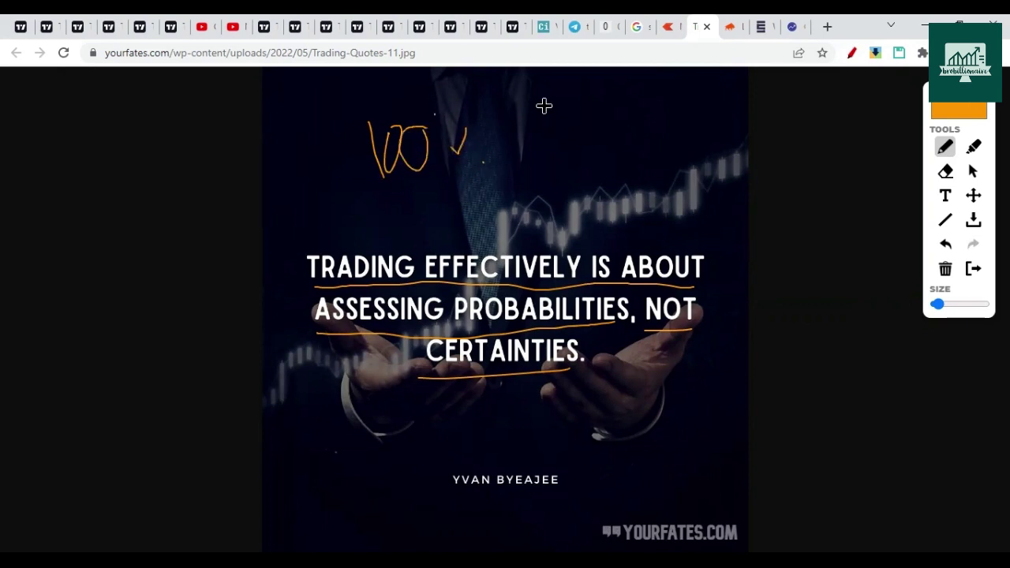
left_click_drag(537, 104, 615, 97)
left_click_drag(540, 140, 623, 129)
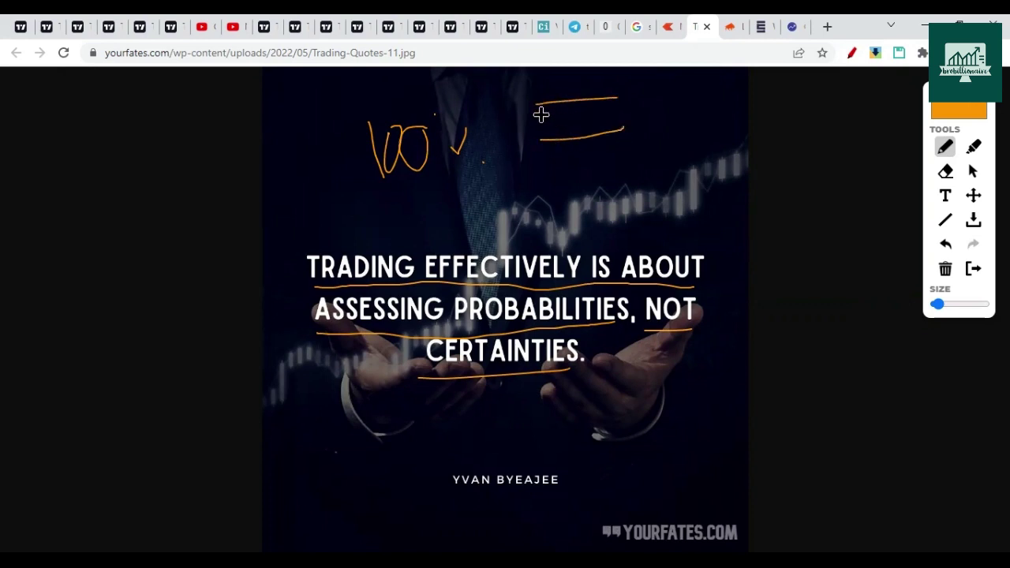
mouse_move(541, 115)
left_mouse_down()
mouse_move(537, 104)
mouse_move(562, 101)
mouse_move(568, 126)
mouse_move(614, 131)
mouse_move(599, 163)
mouse_move(634, 157)
left_mouse_up()
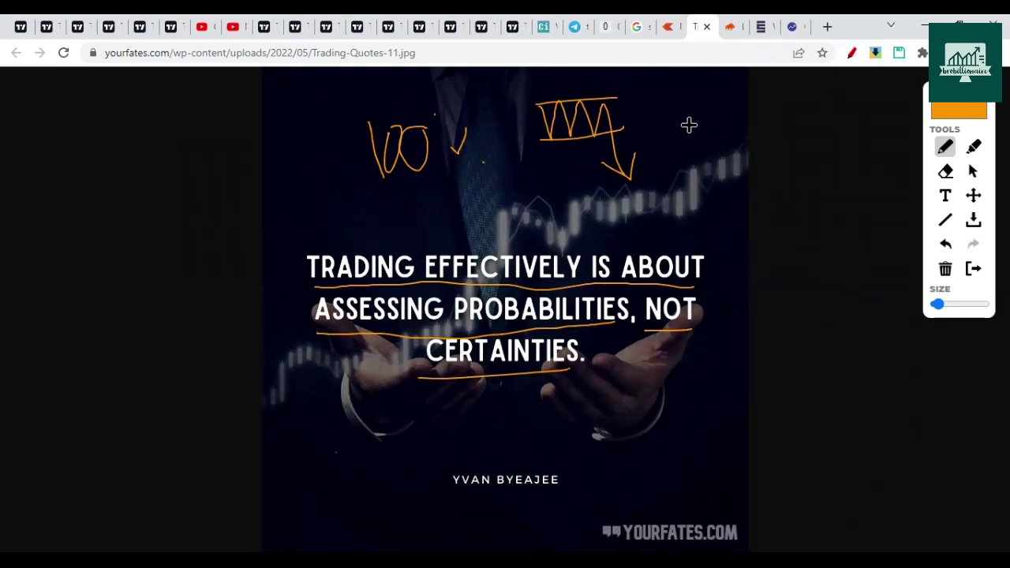
mouse_move(950, 88)
left_mouse_down()
mouse_move(219, 104)
mouse_move(198, 128)
left_mouse_up()
left_click(218, 313)
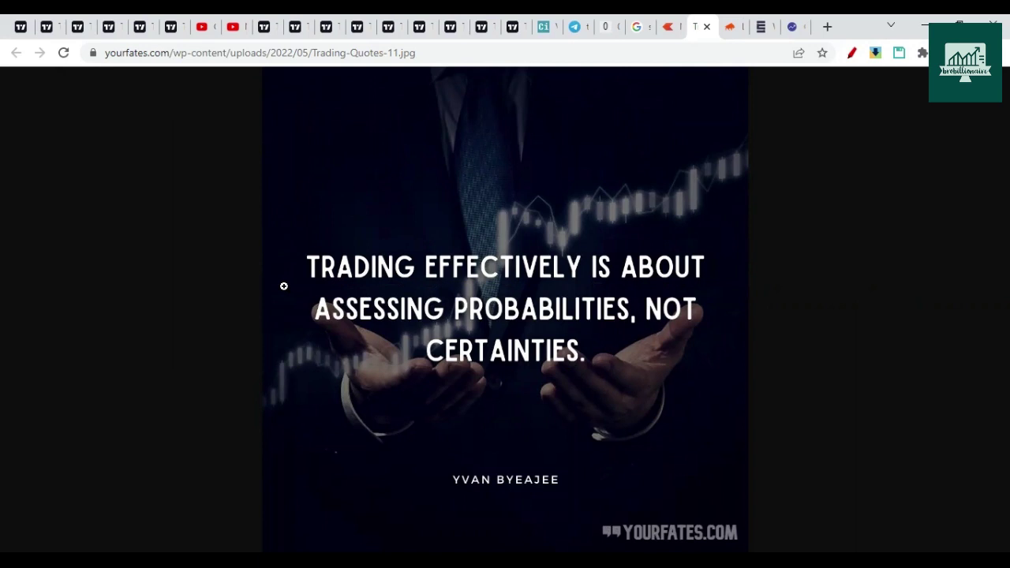
left_click(851, 52)
mouse_move(950, 105)
left_mouse_down()
mouse_move(203, 152)
mouse_move(140, 129)
left_mouse_up()
left_click(137, 128)
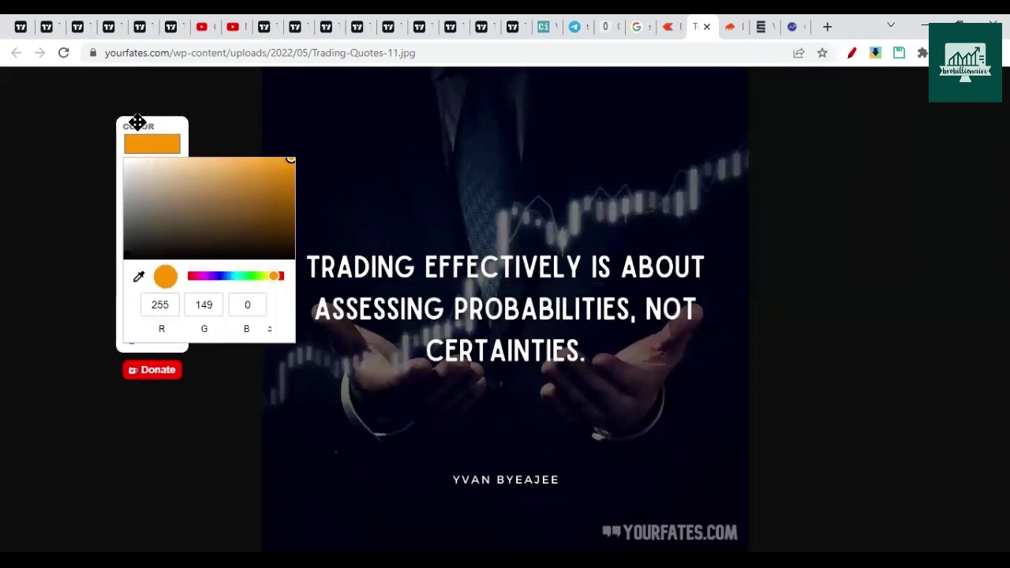
left_click(137, 122)
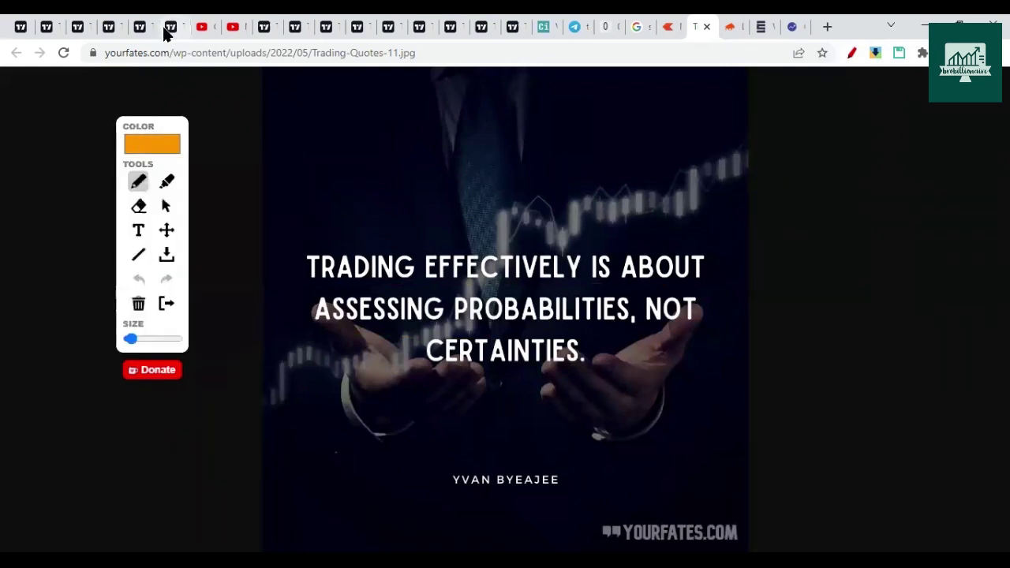
left_click(165, 304)
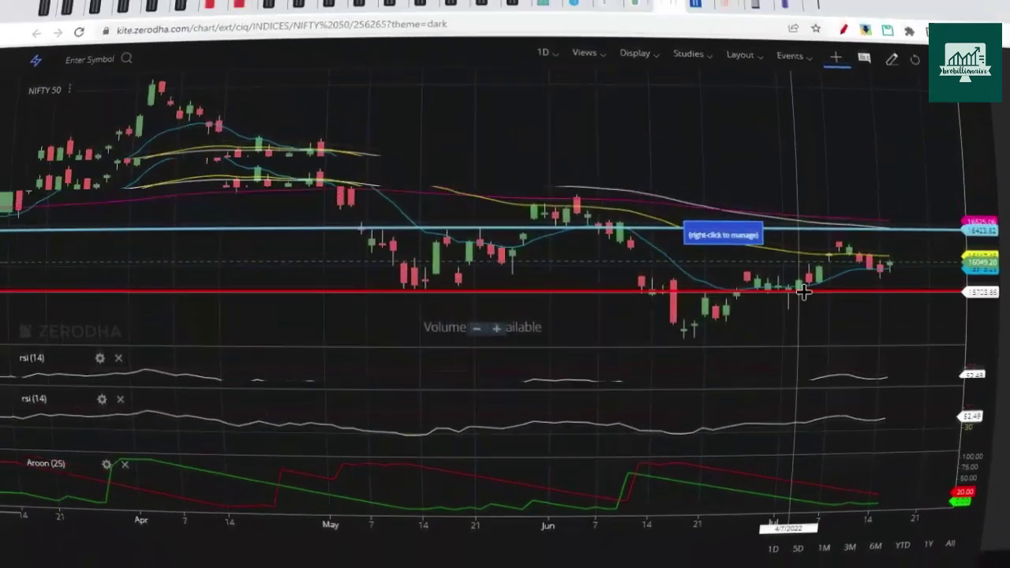
Step: On the Zerodha Kite NIFTY 50 chart, loop the gap between the 11 and 12 July candles and point an arrow at it
scroll(789, 308, "up", 5)
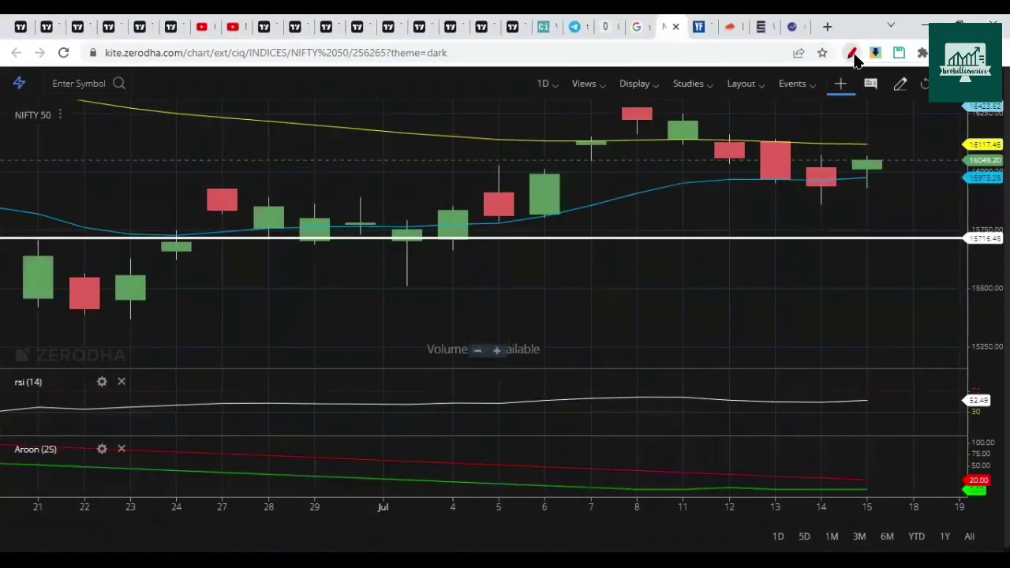
left_click(851, 53)
mouse_move(735, 101)
left_mouse_down()
mouse_move(723, 135)
mouse_move(738, 129)
mouse_move(715, 126)
mouse_move(701, 148)
mouse_move(728, 142)
left_mouse_up()
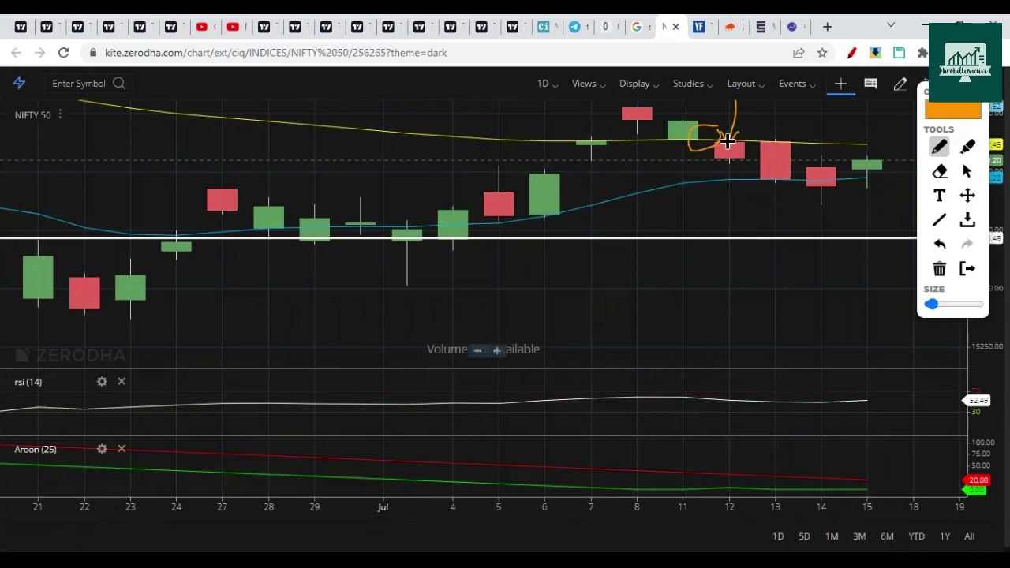
Step: Erase the gap markings, exit the annotation tool and show several months of the NIFTY 50 chart
left_click(940, 269)
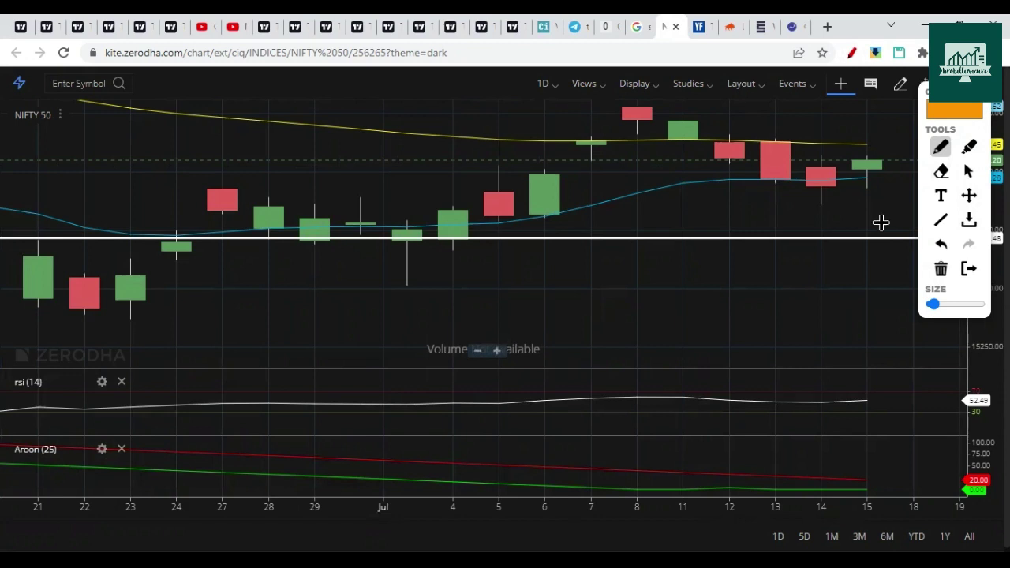
left_click(969, 268)
scroll(655, 226, "down", 5)
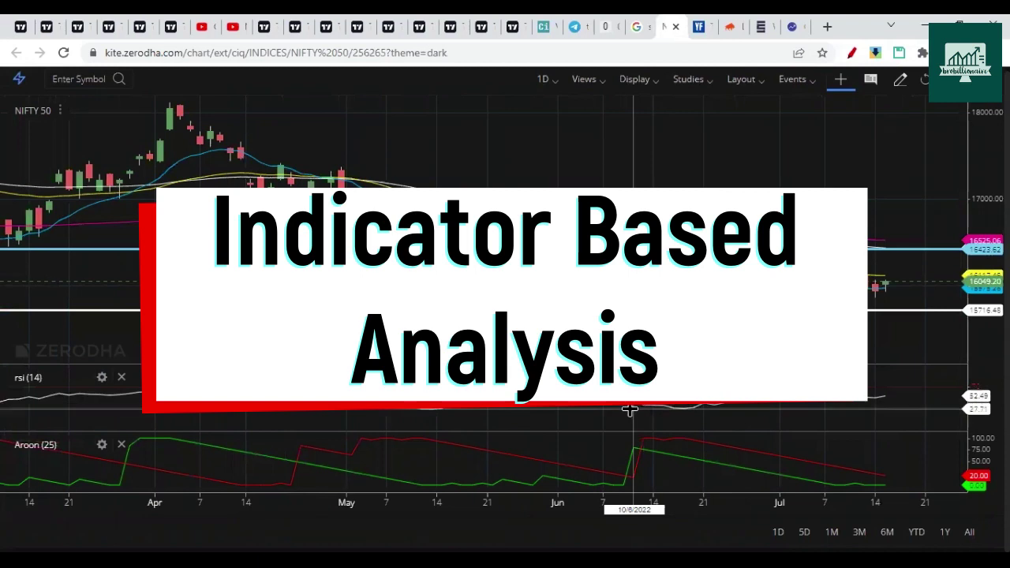
Step: On the NIFTY 50 chart, circle the July candles with the pen and add lines pointing at the latest one
left_click(852, 52)
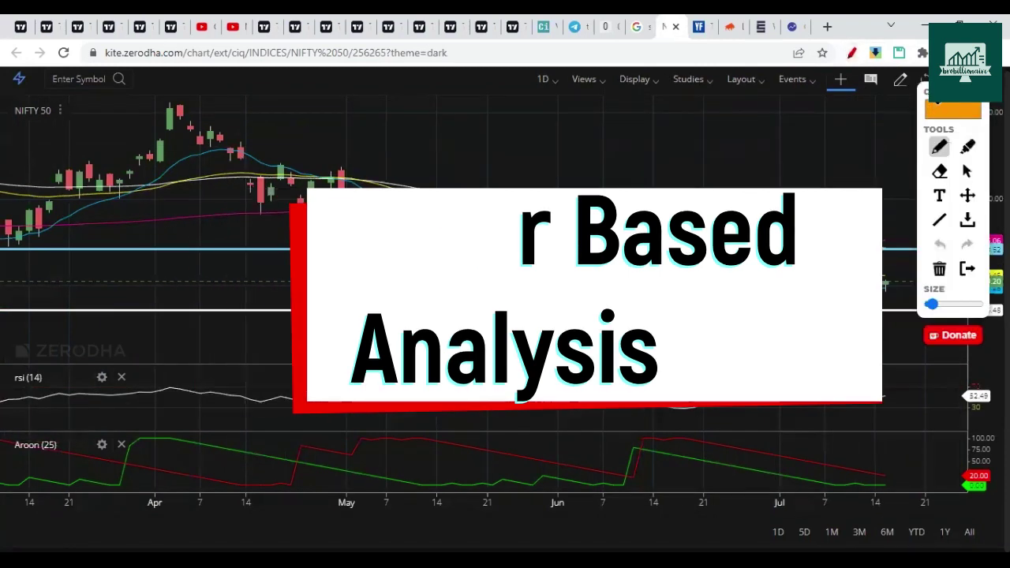
left_click_drag(955, 93, 132, 144)
mouse_move(882, 265)
left_mouse_down()
mouse_move(834, 267)
mouse_move(869, 302)
mouse_move(870, 271)
mouse_move(915, 271)
mouse_move(892, 270)
mouse_move(902, 279)
mouse_move(887, 290)
mouse_move(917, 299)
left_mouse_up()
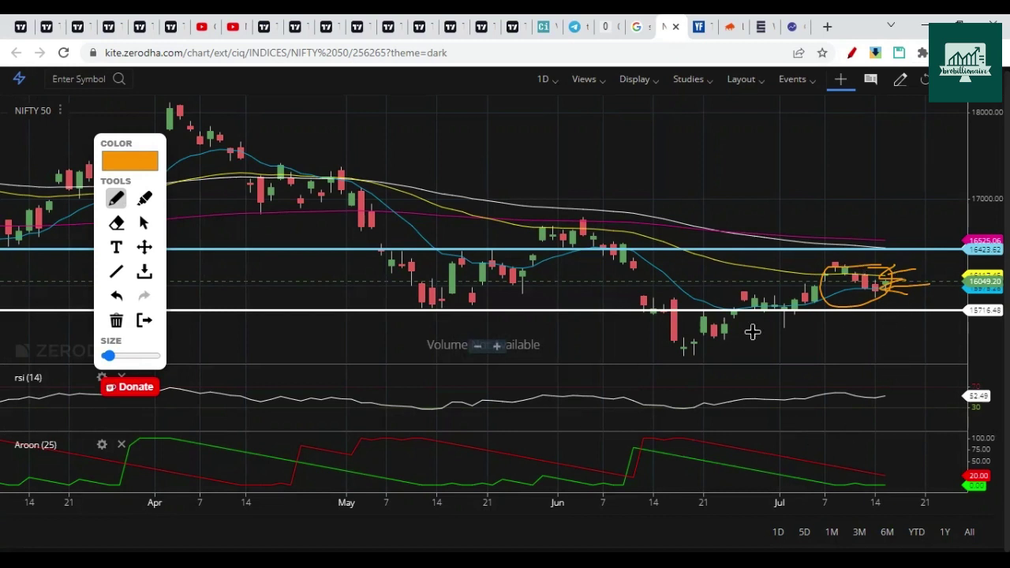
Step: Erase the candle markings, then loop the Aroon lines from mid-June onward and mark their latest values on the scale
left_click(116, 320)
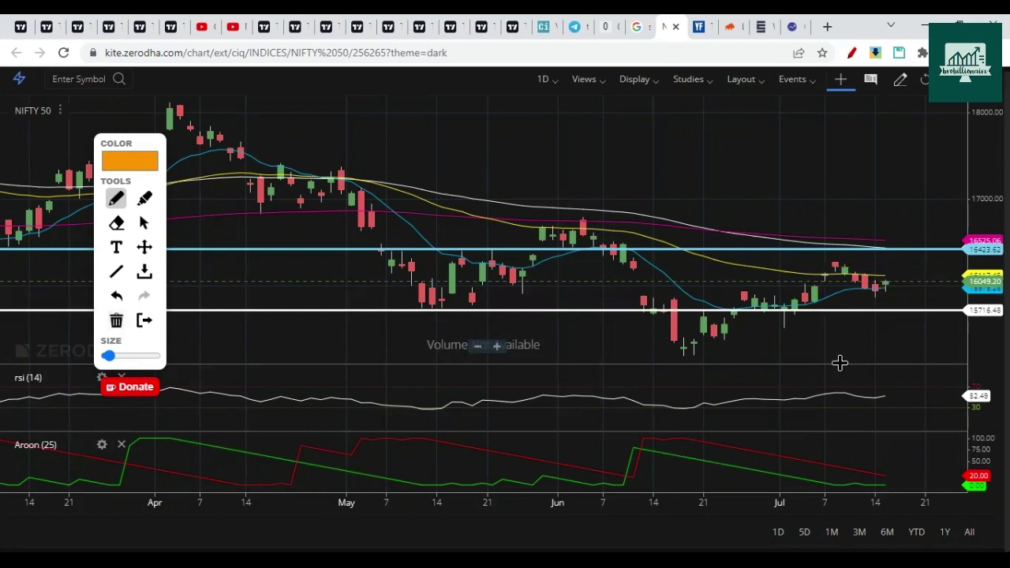
mouse_move(885, 462)
left_mouse_down()
mouse_move(734, 433)
mouse_move(645, 440)
mouse_move(884, 500)
mouse_move(884, 459)
left_mouse_up()
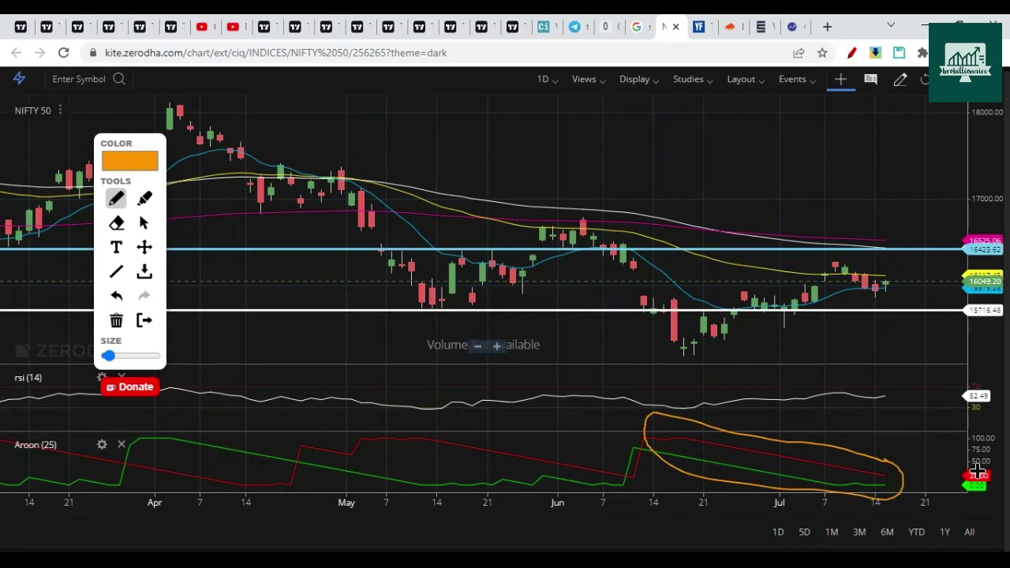
mouse_move(977, 470)
left_mouse_down()
mouse_move(963, 482)
mouse_move(984, 467)
left_mouse_up()
Step: Sketch a rising channel with a zigzag inside it around the mid-June to mid-July candles, then exit the annotation tool
left_click_drag(680, 359, 877, 291)
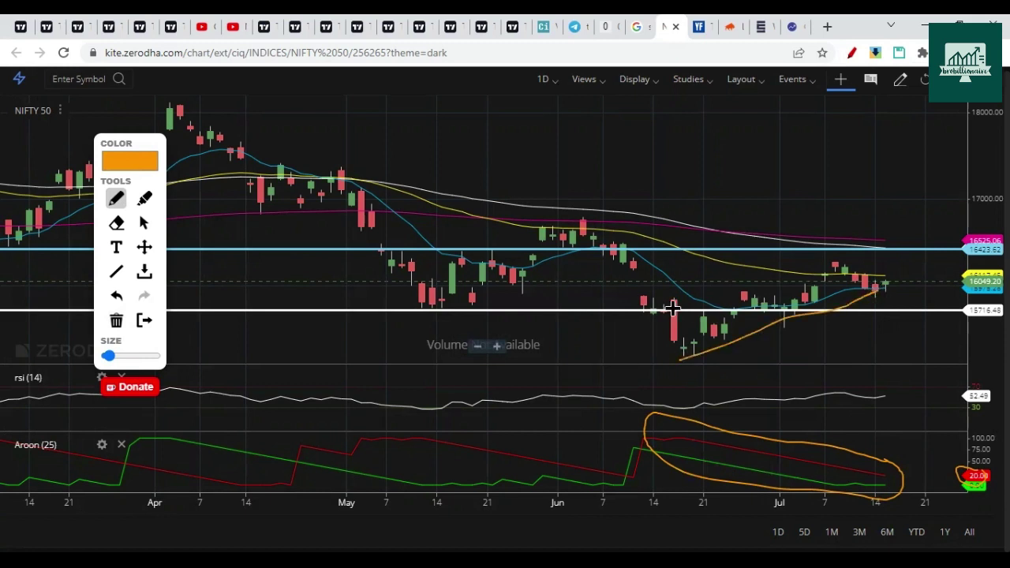
left_click_drag(672, 307, 854, 255)
mouse_move(686, 348)
left_mouse_down()
mouse_move(699, 325)
mouse_move(837, 262)
mouse_move(872, 301)
left_mouse_up()
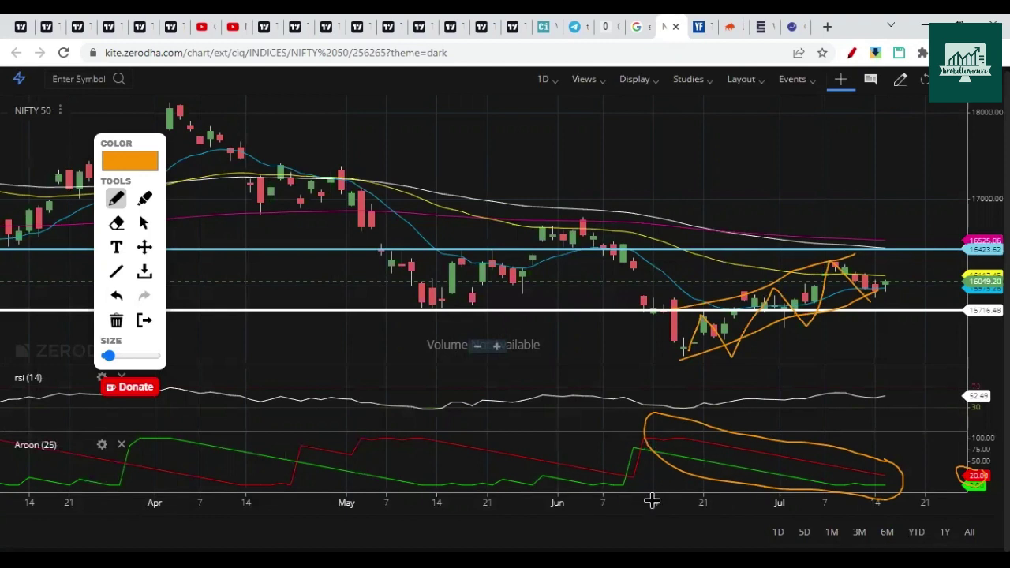
left_click(144, 319)
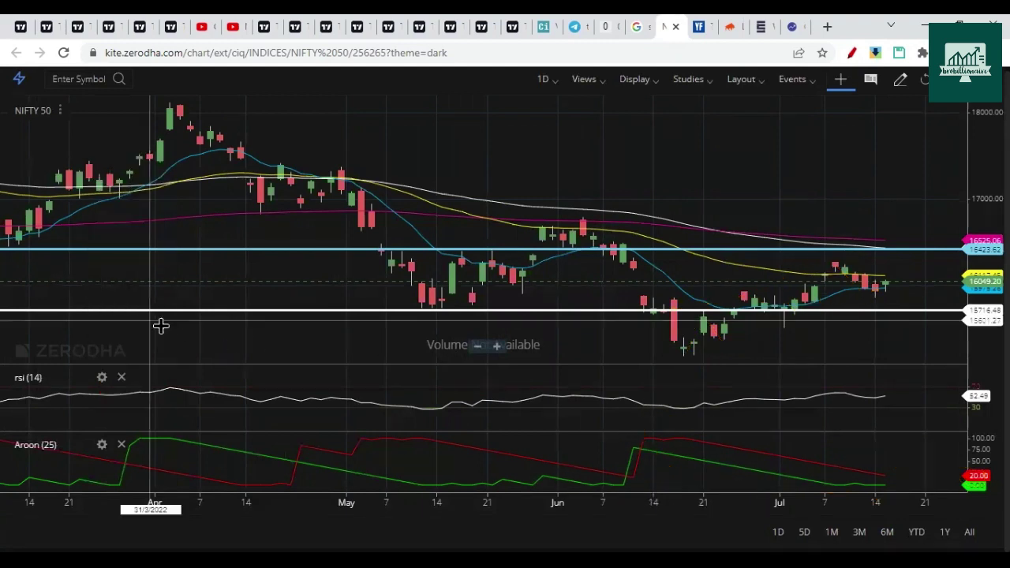
Step: Show the chart back to late 2021, circle the latest part of the RSI line with the pen and erase the circle
scroll(836, 331, "down", 5)
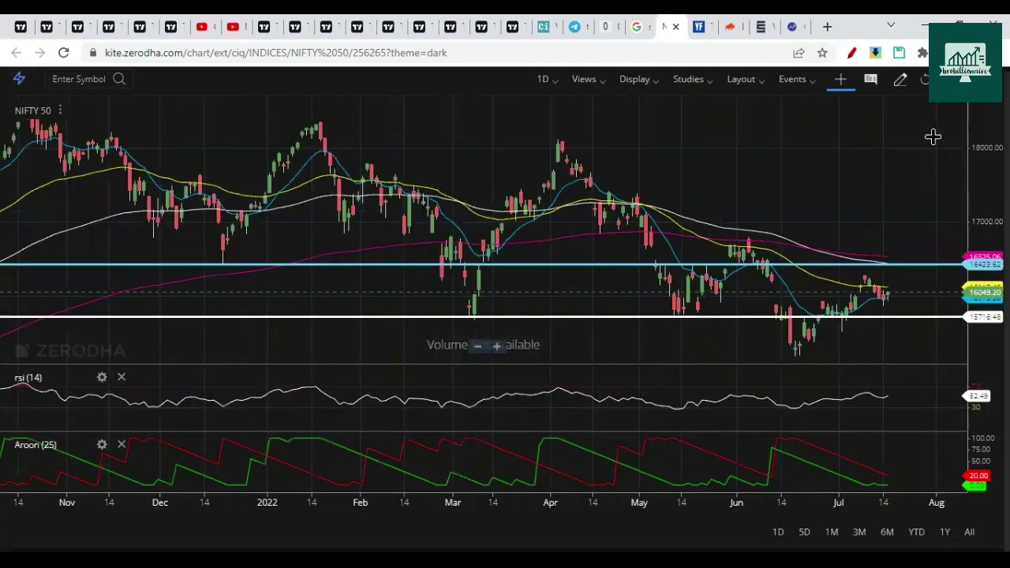
left_click(851, 54)
mouse_move(868, 387)
left_mouse_down()
mouse_move(904, 387)
mouse_move(899, 381)
left_mouse_up()
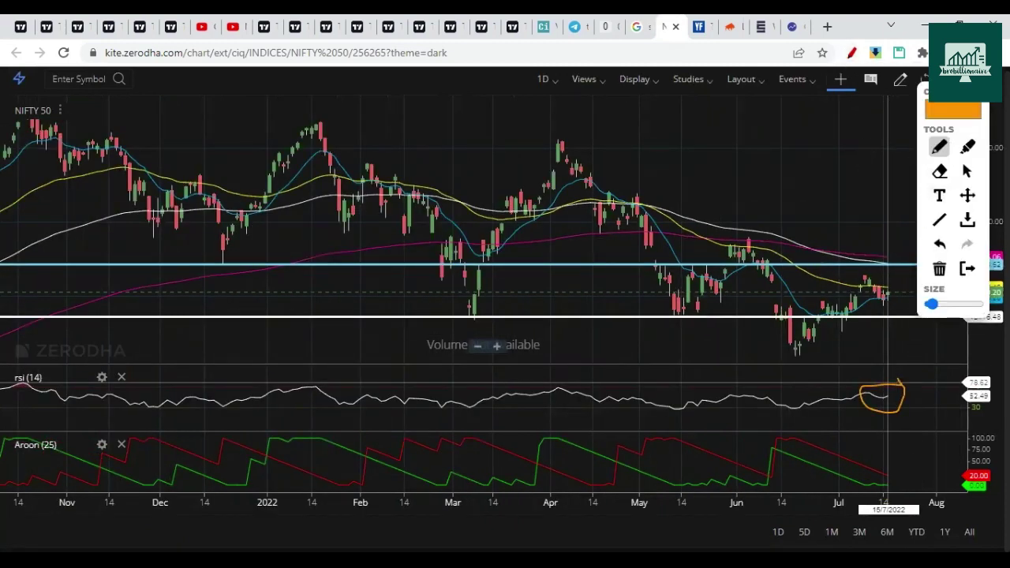
mouse_move(939, 88)
left_mouse_down()
mouse_move(342, 129)
mouse_move(231, 124)
left_mouse_up()
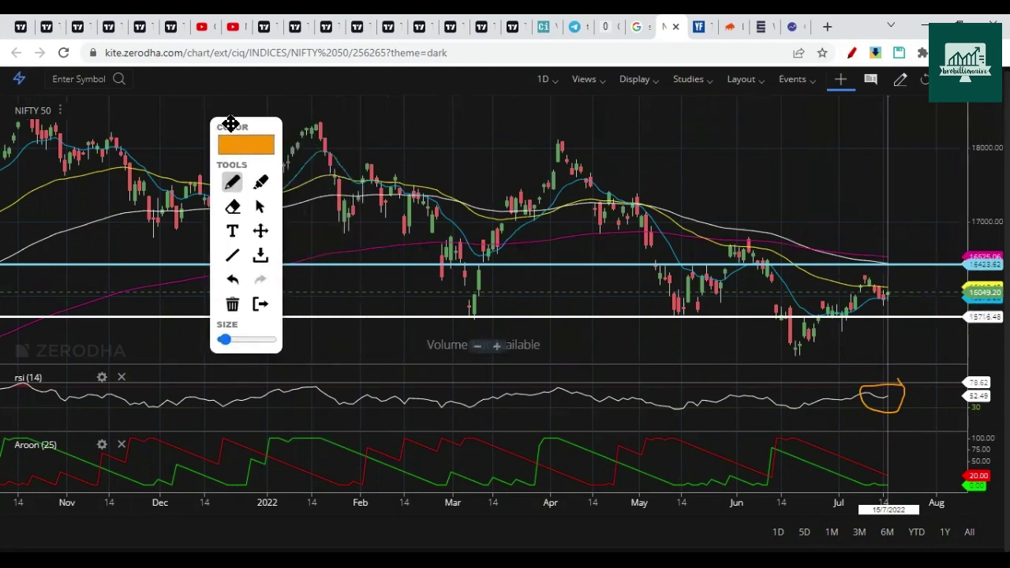
left_click(232, 305)
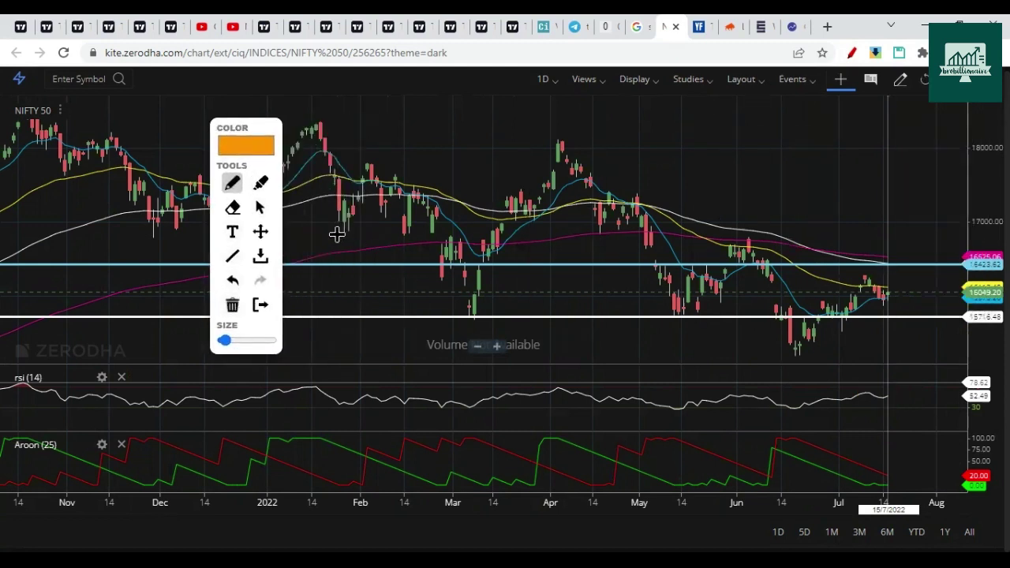
Step: Loop the recent Aroon lines and the current RSI value, sketch a downward arrow over the latest candles, then erase the markings
mouse_move(909, 464)
left_mouse_down()
mouse_move(765, 426)
mouse_move(896, 432)
left_mouse_up()
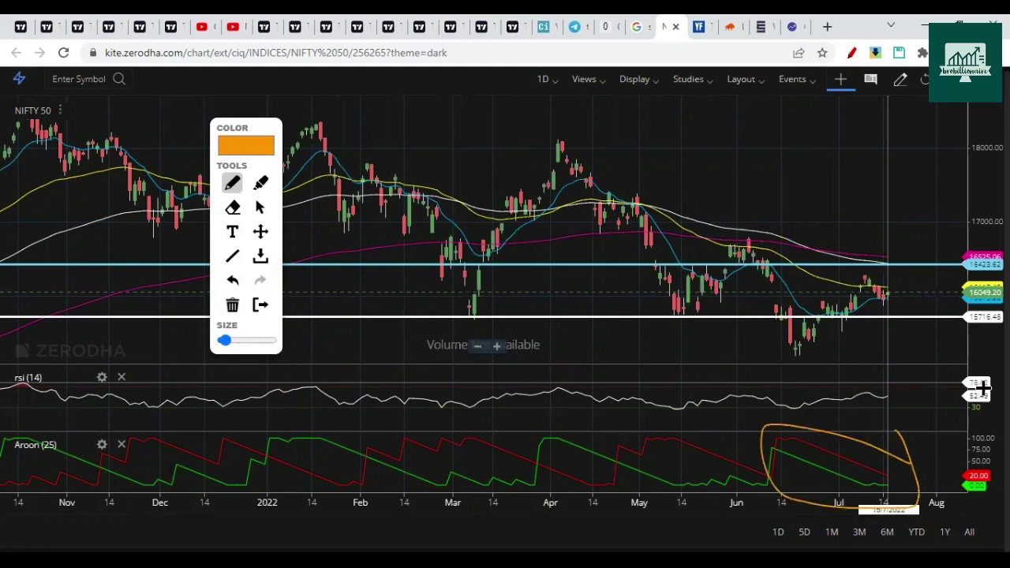
mouse_move(982, 385)
left_mouse_down()
mouse_move(954, 394)
mouse_move(995, 407)
left_mouse_up()
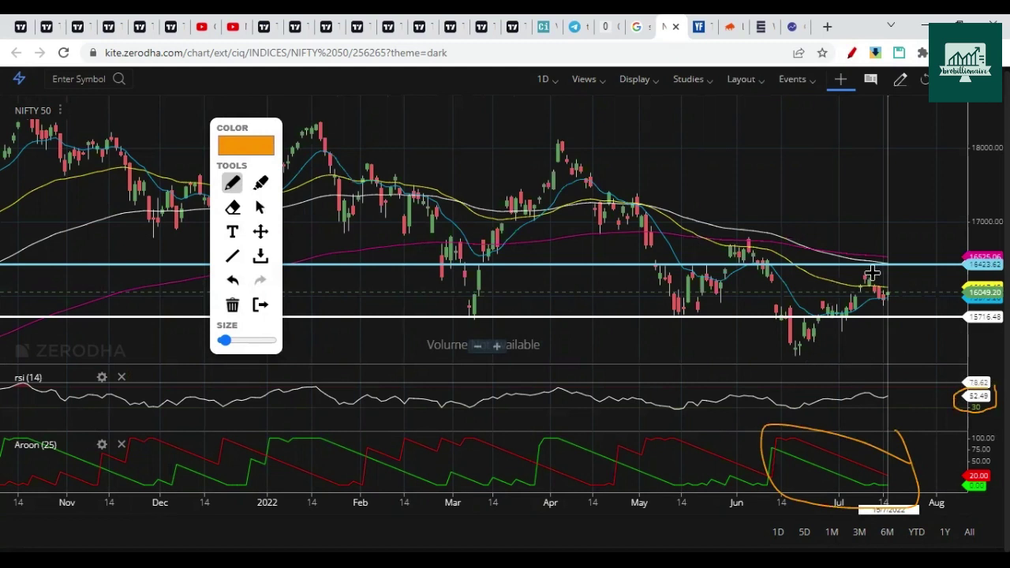
left_click_drag(883, 282, 898, 302)
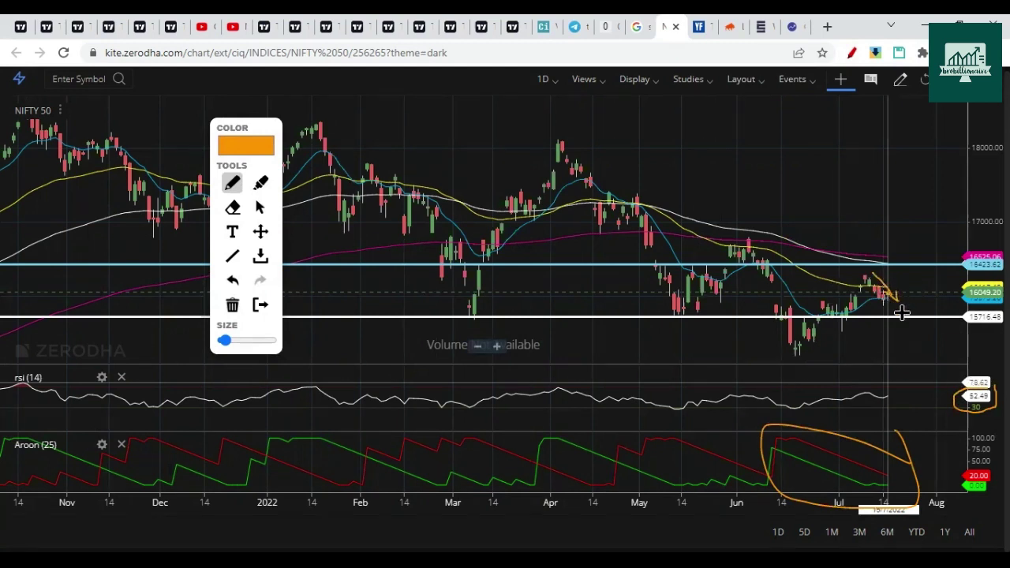
left_click(232, 269)
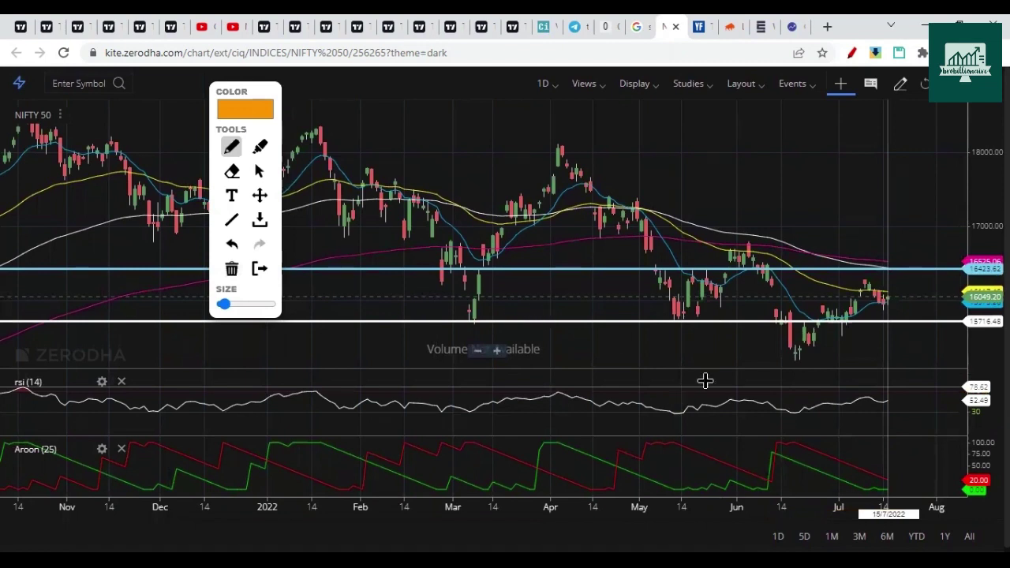
Step: Circle the 15 July candle and draw one arrow sideways along the yellow moving average and another down past the white support line
left_click(259, 171)
scroll(761, 312, "up", 2)
scroll(924, 318, "up", 5)
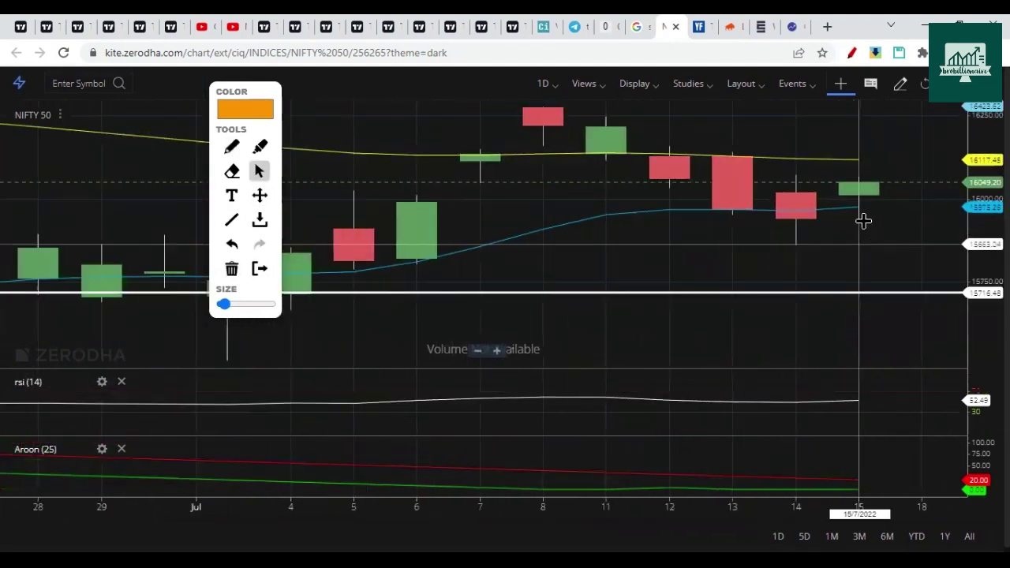
left_click(851, 52)
left_click_drag(868, 166, 846, 178)
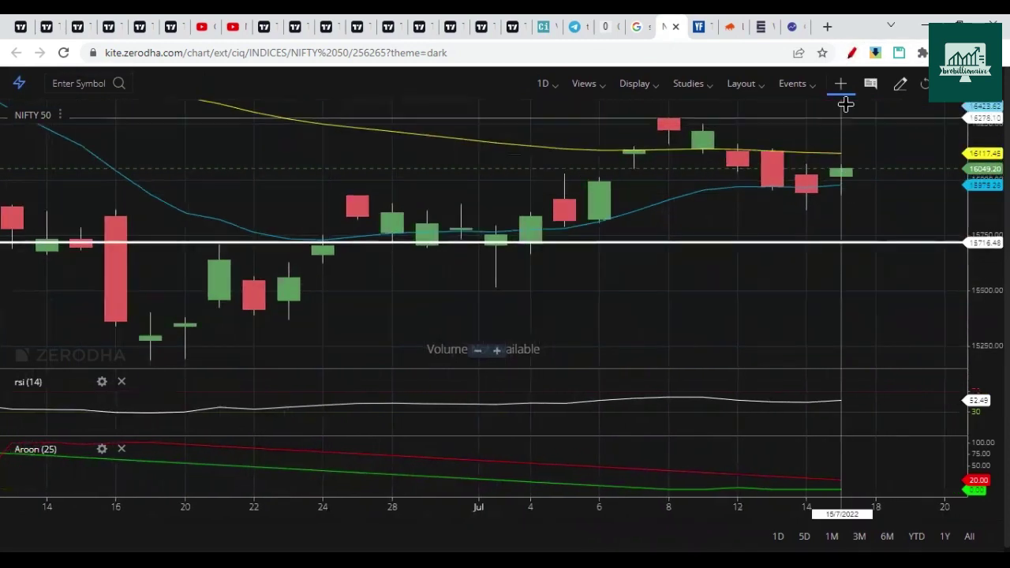
left_click(852, 54)
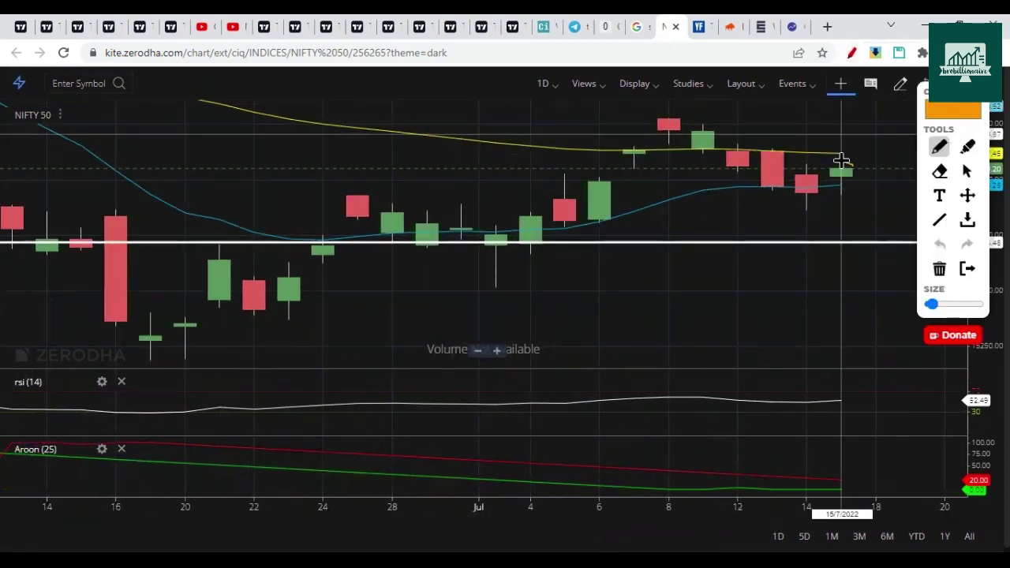
mouse_move(841, 160)
left_mouse_down()
mouse_move(852, 190)
mouse_move(851, 149)
mouse_move(962, 152)
left_mouse_up()
left_click_drag(962, 152, 949, 159)
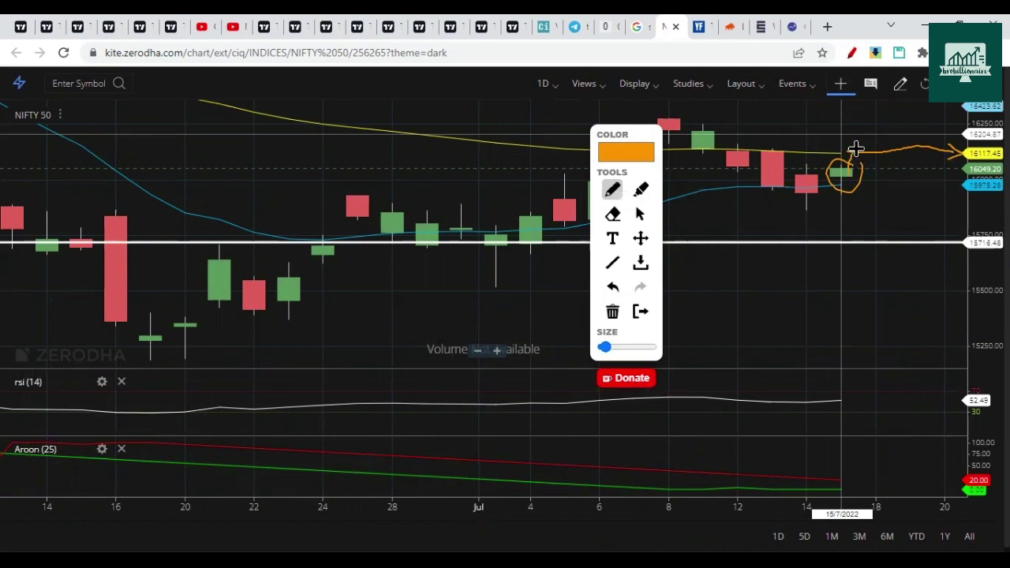
mouse_move(861, 147)
left_mouse_down()
mouse_move(845, 163)
mouse_move(904, 276)
mouse_move(927, 244)
left_mouse_up()
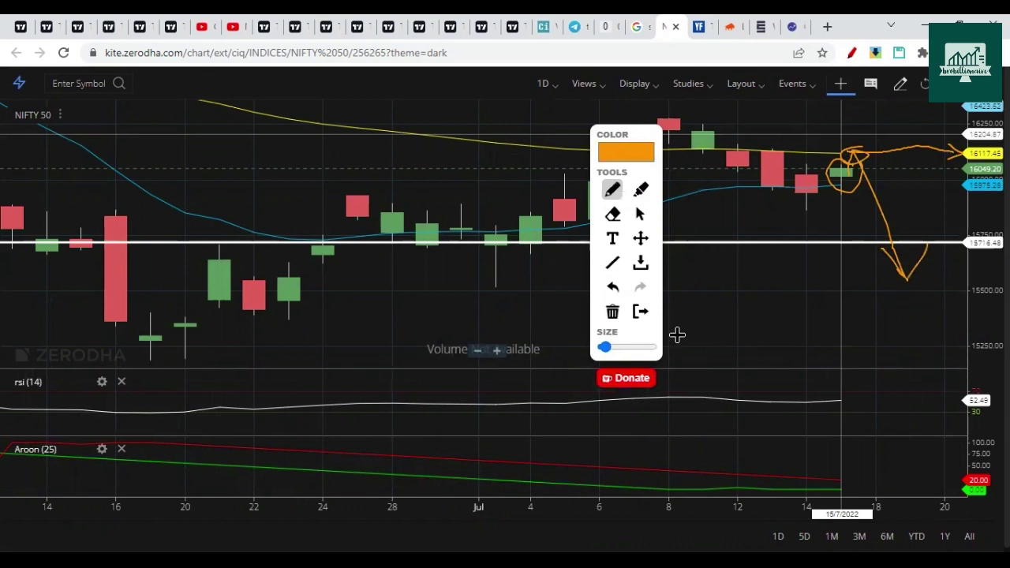
Step: Replace the markings with a sketched fall from 8 July and a sharp rebound plus two horizontal levels, then exit the annotation tool
left_click(613, 312)
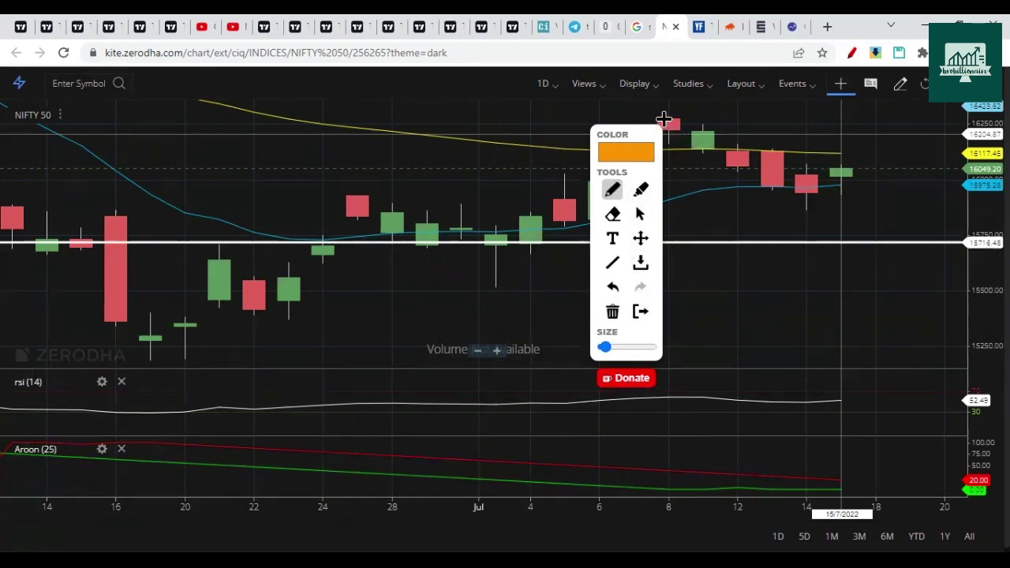
mouse_move(663, 118)
left_mouse_down()
mouse_move(811, 197)
mouse_move(846, 112)
left_mouse_up()
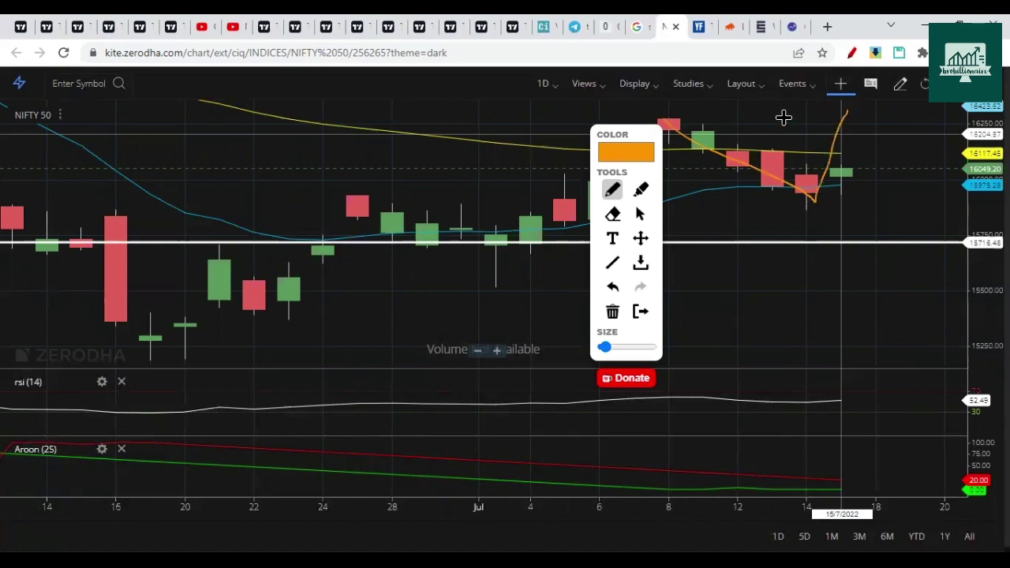
left_click_drag(669, 115, 748, 116)
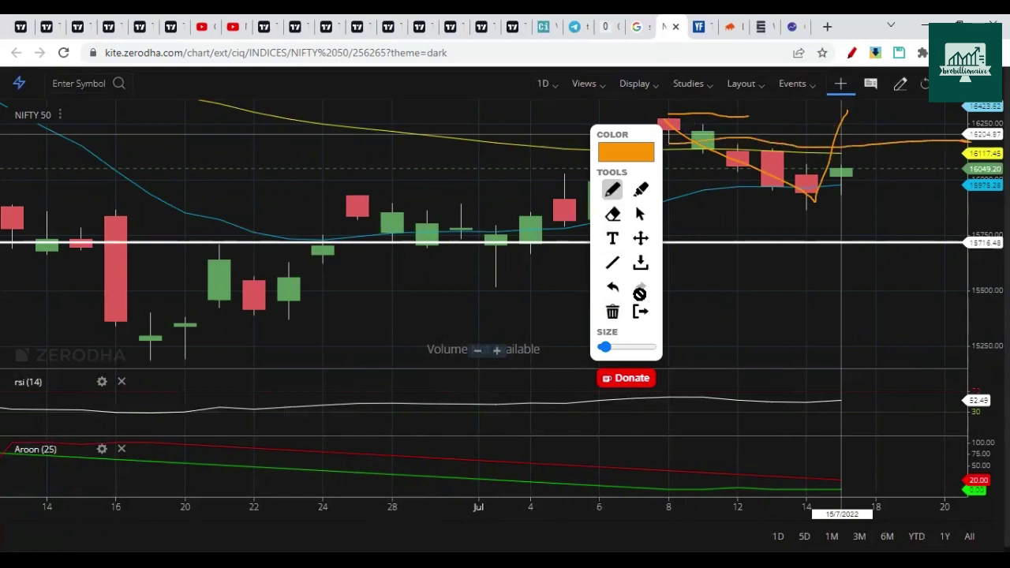
left_click(639, 313)
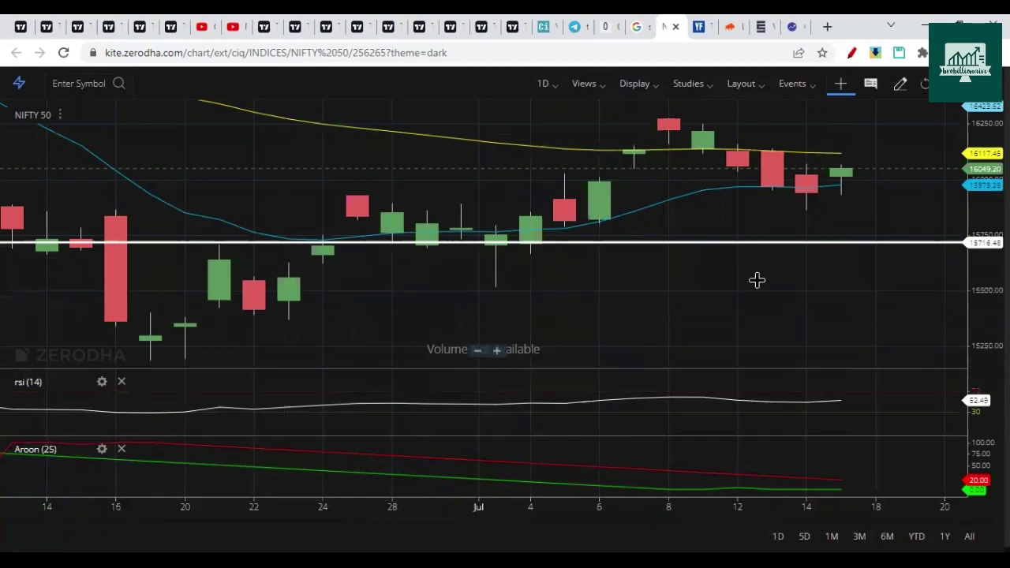
Step: With the annotation line tool, draw a horizontal level just above the yellow moving average from 7 July past 15 July
left_click(851, 53)
left_click_drag(627, 142, 374, 149)
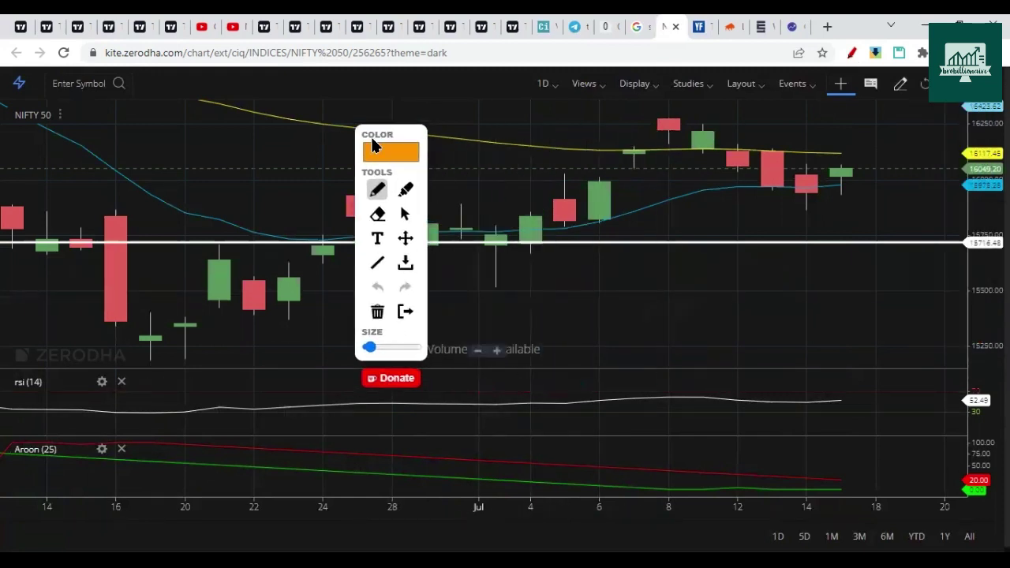
left_click(391, 152)
left_click(364, 359)
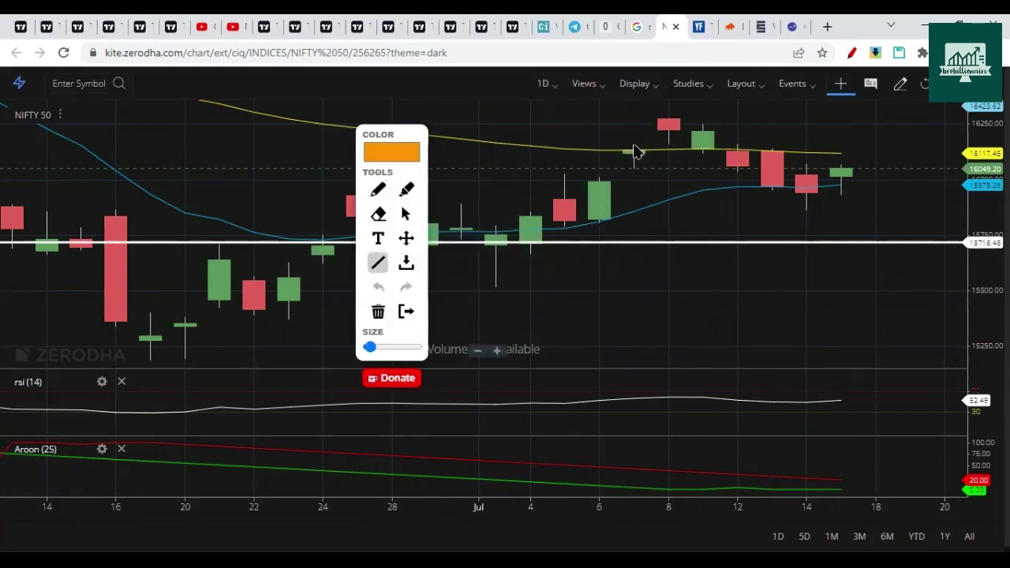
left_click_drag(635, 144, 880, 145)
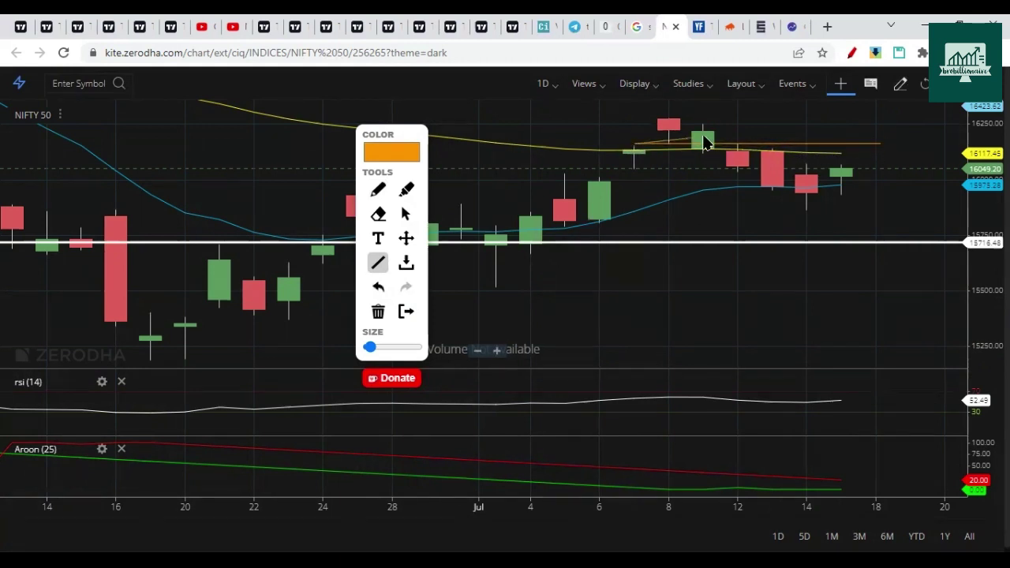
Step: Add a short rising line after the 15 July candle and a second horizontal level above the 8 July candle
left_click_drag(882, 150, 844, 158)
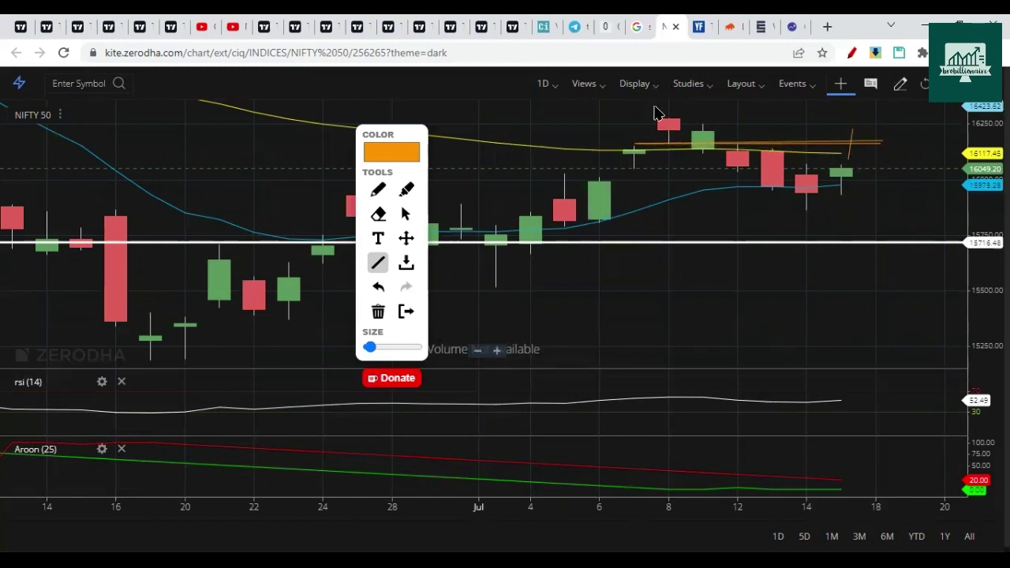
left_click_drag(654, 107, 947, 107)
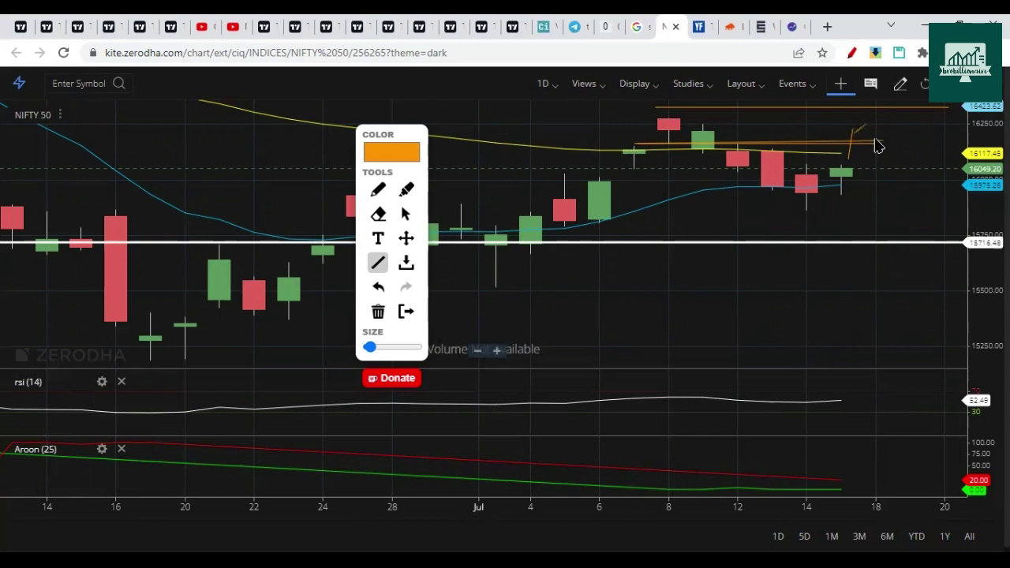
mouse_move(879, 146)
left_mouse_down()
mouse_move(884, 108)
mouse_move(857, 144)
left_mouse_up()
Step: Exit the annotation tool and show several months of the NIFTY 50 chart again
left_click(407, 312)
scroll(575, 248, "down", 10)
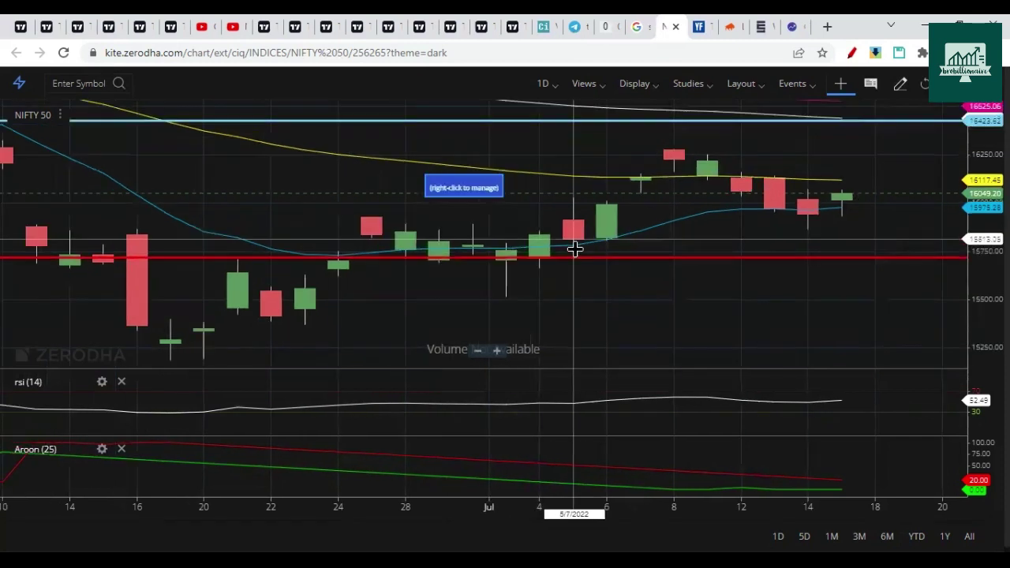
scroll(647, 246, "down", 5)
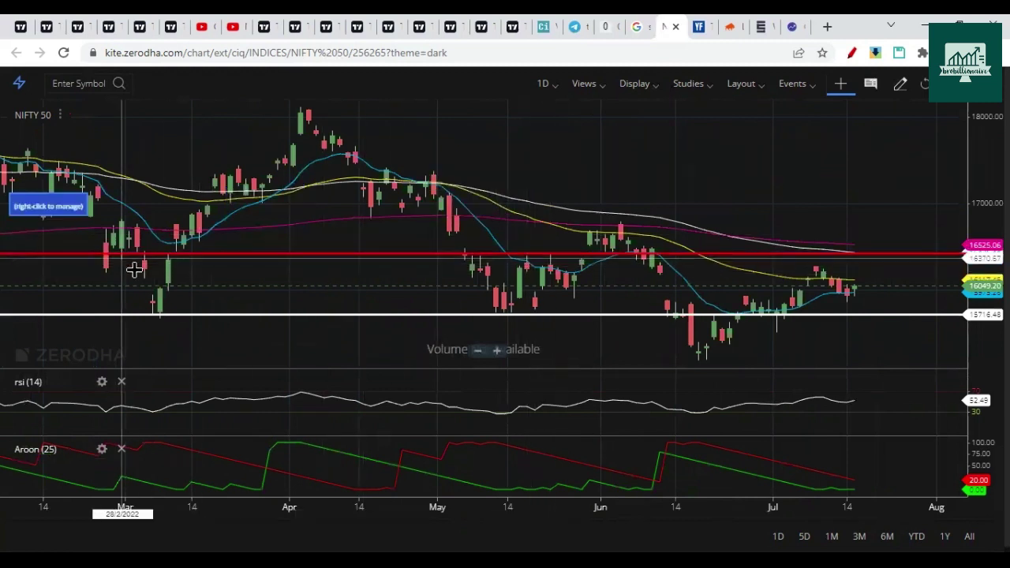
scroll(189, 269, "down", 3)
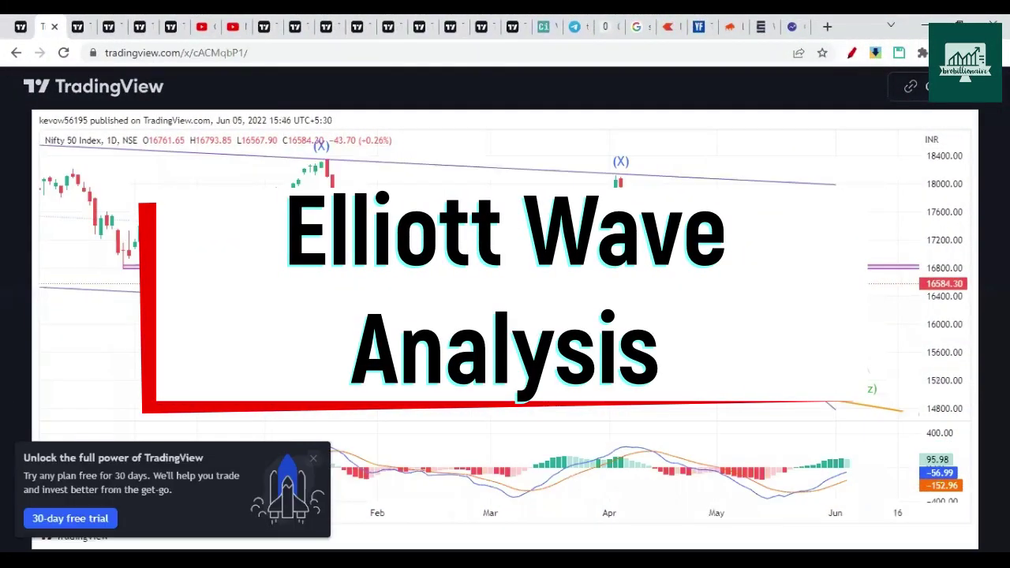
Step: On the TradingView Nifty 50 Elliott wave chart, trace the waves through (W), (X), (Y) and (X) down to (z) with the pen
left_click(852, 52)
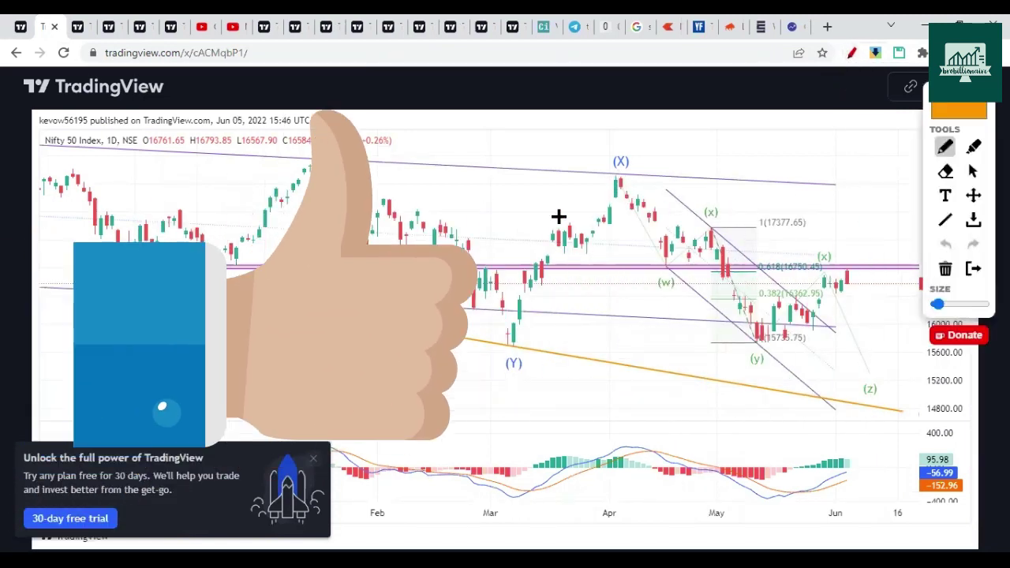
mouse_move(72, 158)
left_mouse_down()
mouse_move(190, 291)
mouse_move(273, 196)
mouse_move(374, 217)
mouse_move(511, 322)
mouse_move(611, 165)
left_mouse_up()
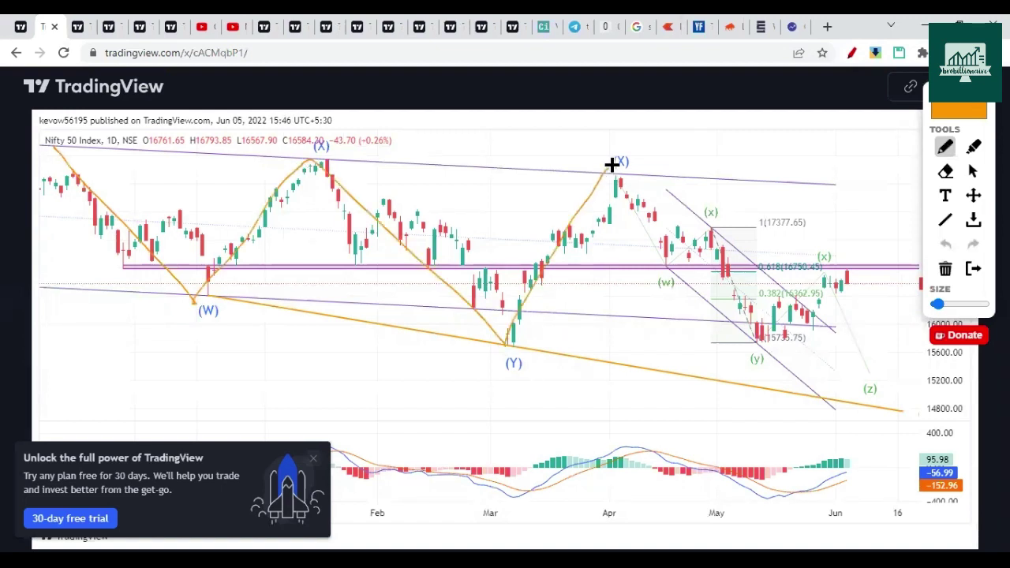
left_click_drag(662, 214, 880, 410)
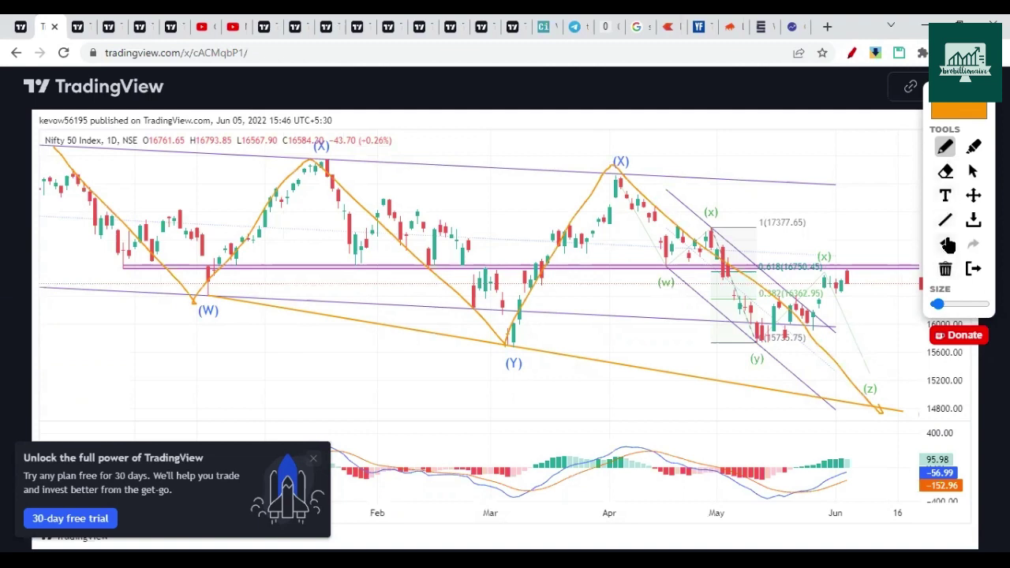
Step: Undo the full wave trace and trace only the decline from the April (X) through (w), (x), (y) and (x) to (z)
left_click(945, 243)
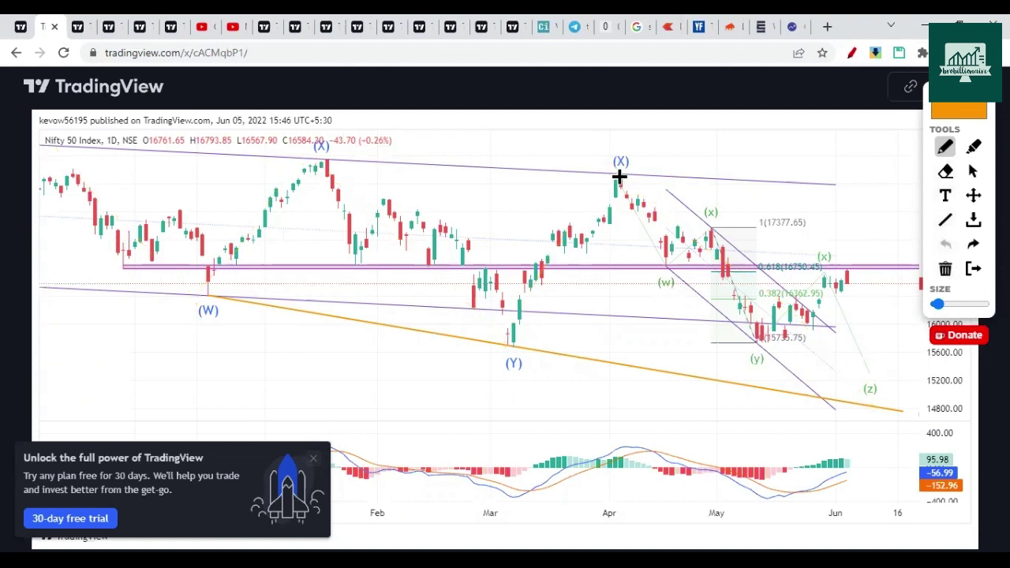
mouse_move(620, 178)
left_mouse_down()
mouse_move(717, 232)
mouse_move(784, 333)
mouse_move(825, 276)
mouse_move(881, 403)
left_mouse_up()
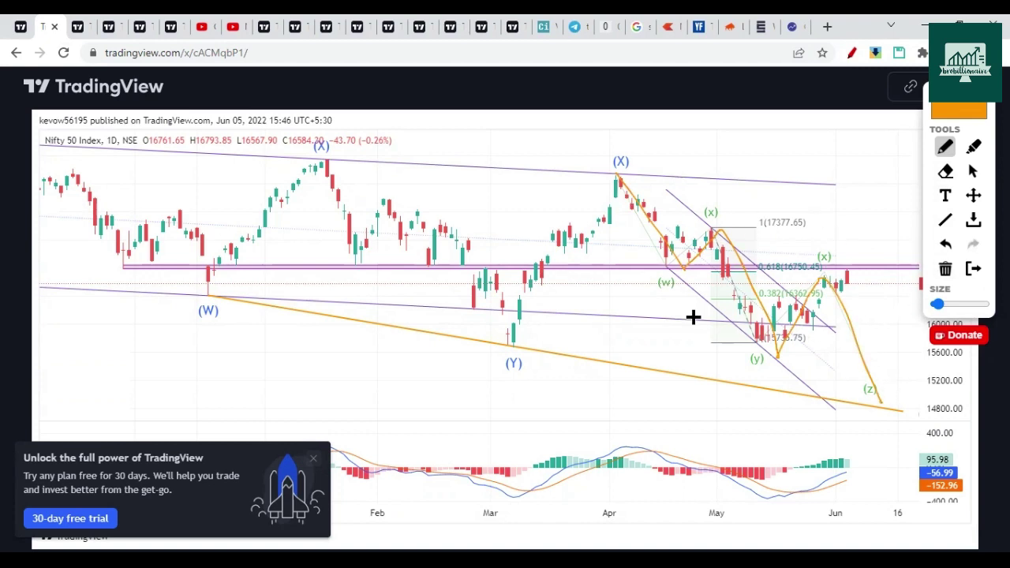
Step: Circle the latest green (x) wave and the Jun 05 publication date with the pen, and exit annotation mode
mouse_move(927, 86)
left_mouse_down()
mouse_move(525, 142)
mouse_move(361, 144)
left_mouse_up()
mouse_move(854, 266)
left_mouse_down()
mouse_move(798, 289)
mouse_move(813, 244)
left_mouse_up()
mouse_move(209, 134)
left_mouse_down()
mouse_move(201, 126)
mouse_move(240, 131)
left_mouse_up()
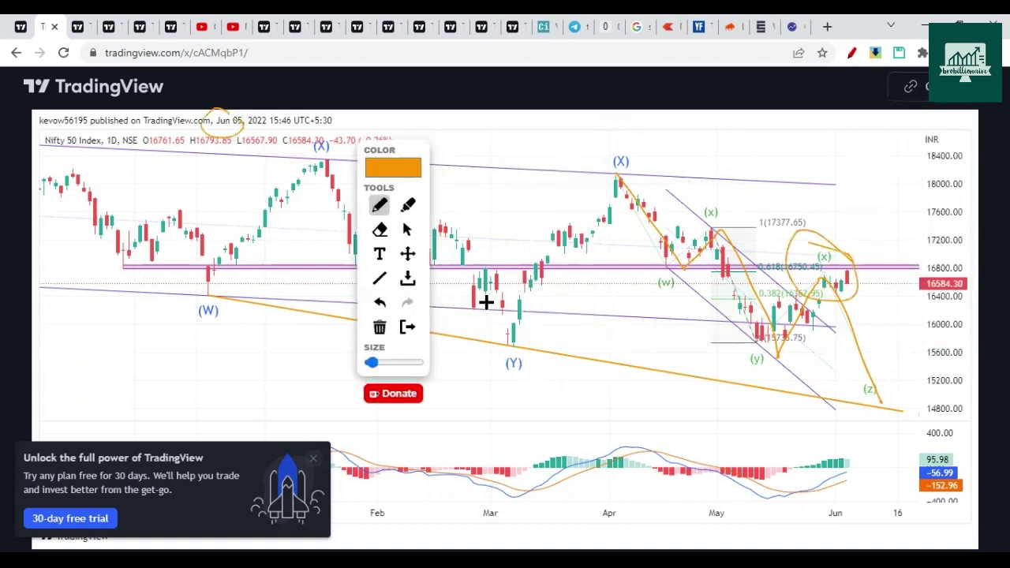
left_click(407, 327)
Step: On the Jun 19, 2022 Nifty chart, trace the drop from (X) to (w), circle (w), and trace from (x) down toward (y)
left_click(79, 26)
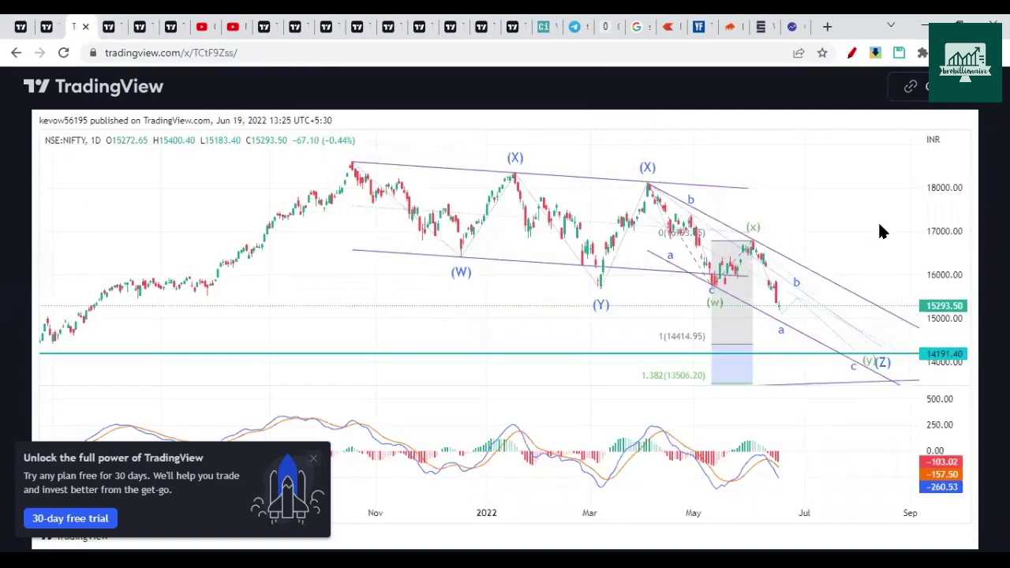
left_click(852, 52)
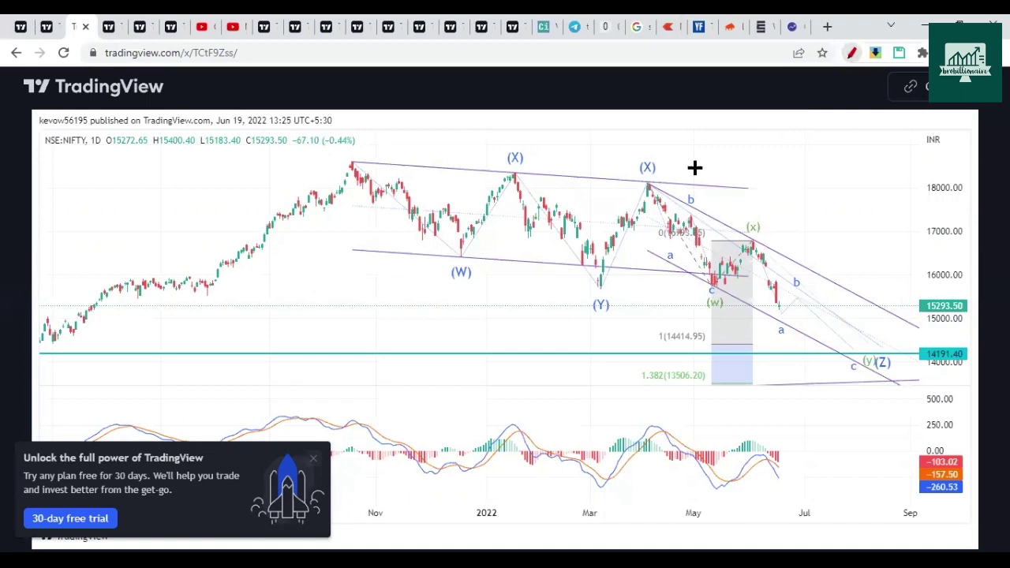
mouse_move(649, 184)
left_mouse_down()
mouse_move(715, 287)
mouse_move(722, 279)
left_mouse_up()
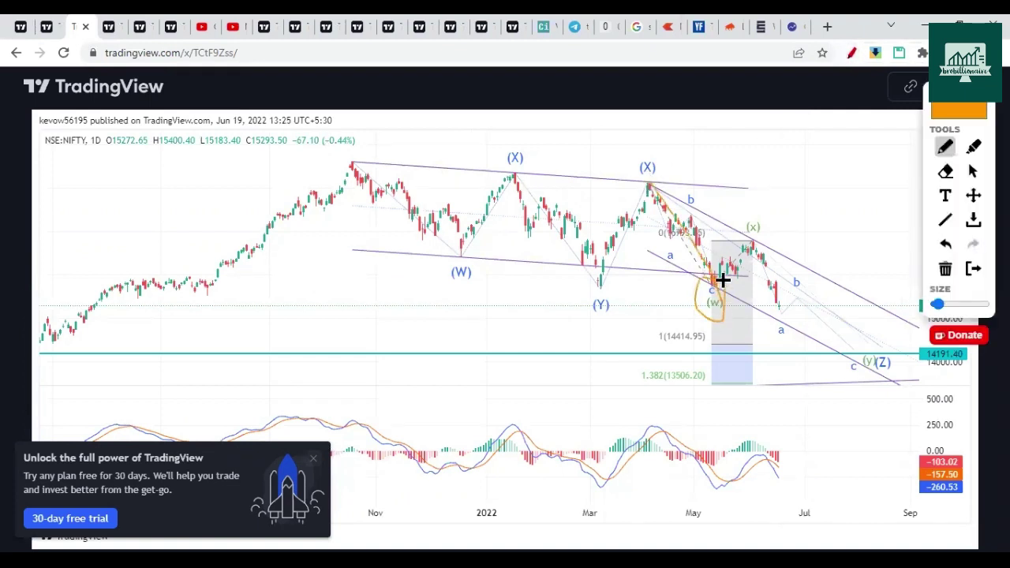
mouse_move(752, 245)
left_mouse_down()
mouse_move(735, 212)
mouse_move(778, 260)
mouse_move(791, 327)
mouse_move(863, 364)
left_mouse_up()
Step: Clear the pen strokes and circle the projected blue b wave following the June low
left_click(946, 269)
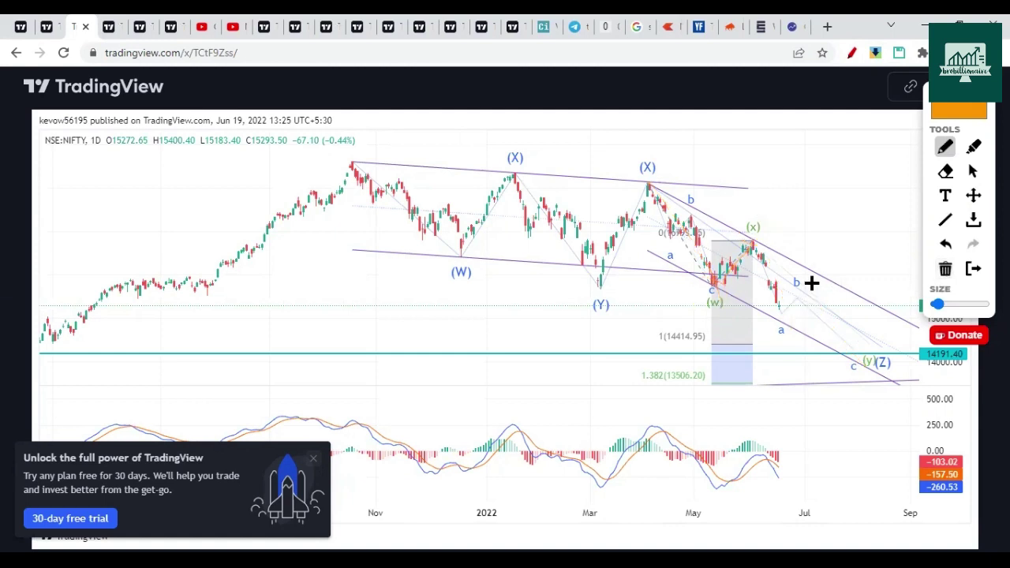
left_click_drag(779, 303, 816, 275)
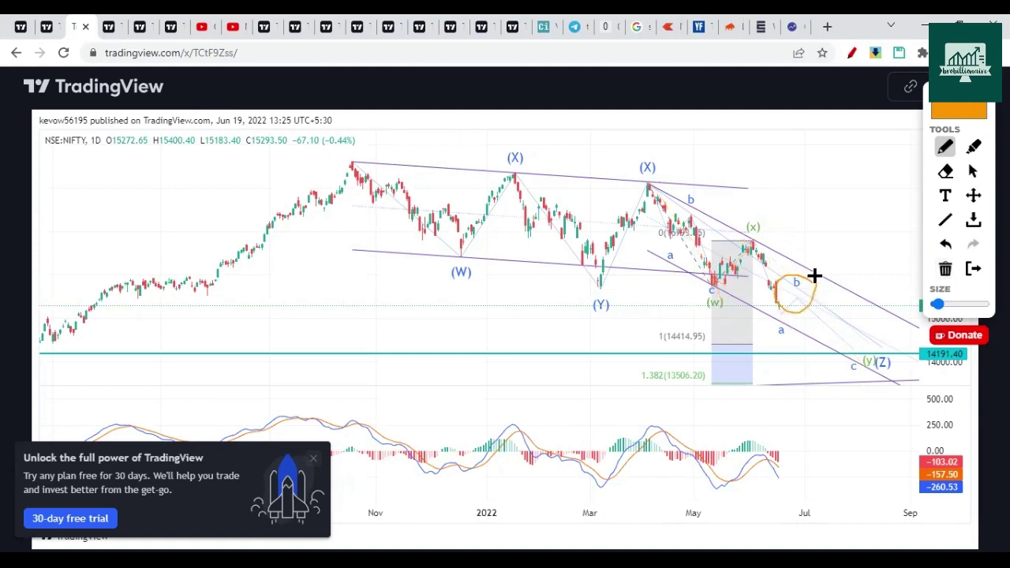
Step: On the Jul 03, 2022 Nifty 15-minute chart, circle the projected wave B label with the pen
left_click(110, 26)
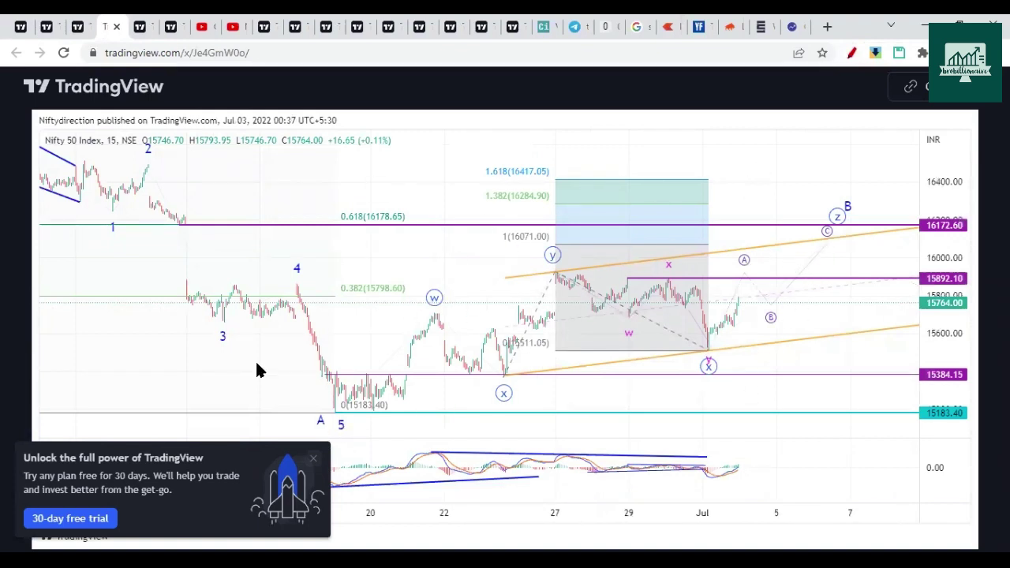
left_click(851, 53)
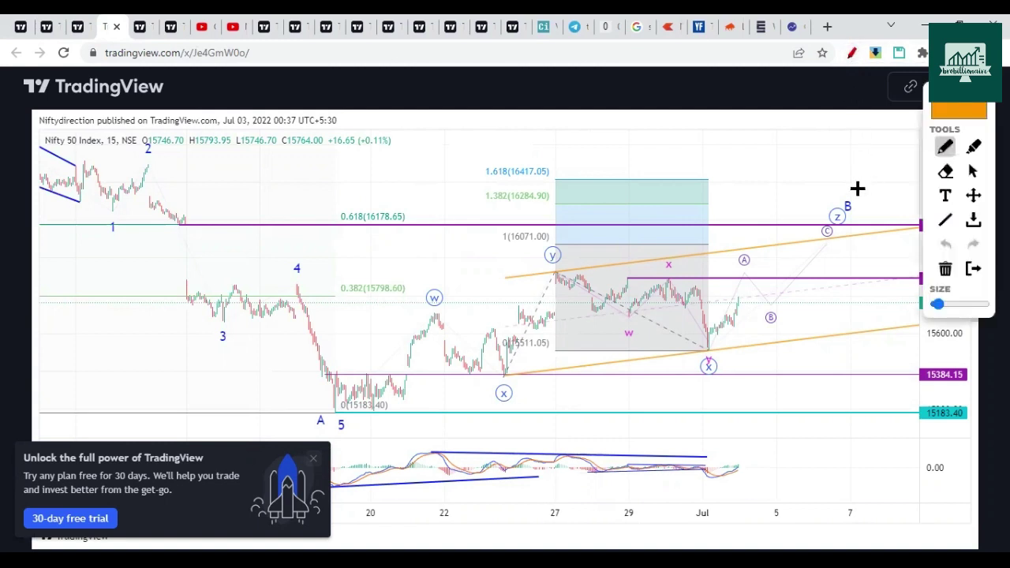
mouse_move(840, 215)
left_mouse_down()
mouse_move(863, 210)
mouse_move(851, 182)
left_mouse_up()
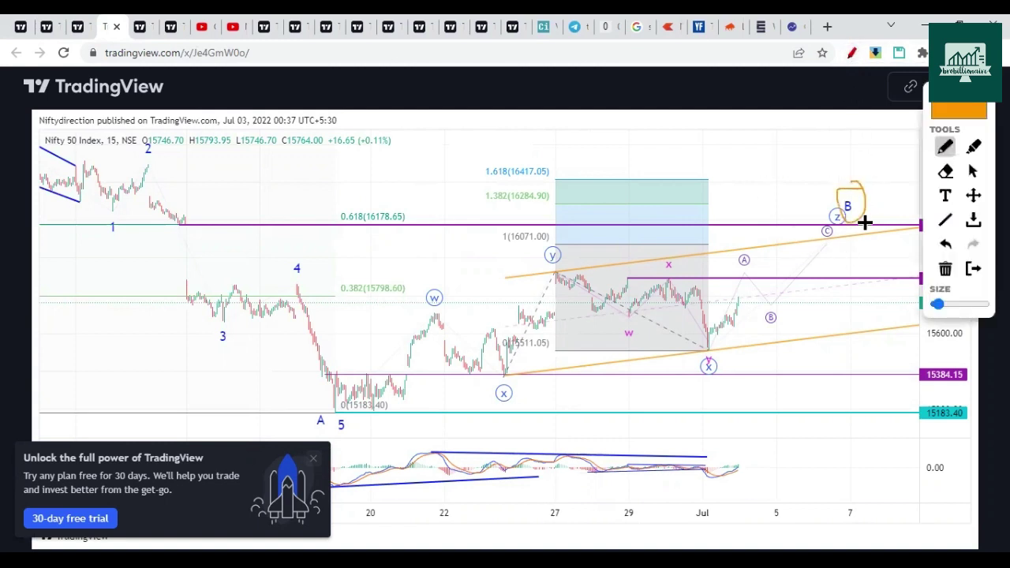
Step: Circle the 1.382 (16284.90) Fibonacci level and trace the waves from x through y and x up toward z
left_click_drag(946, 93, 265, 95)
left_click(276, 115)
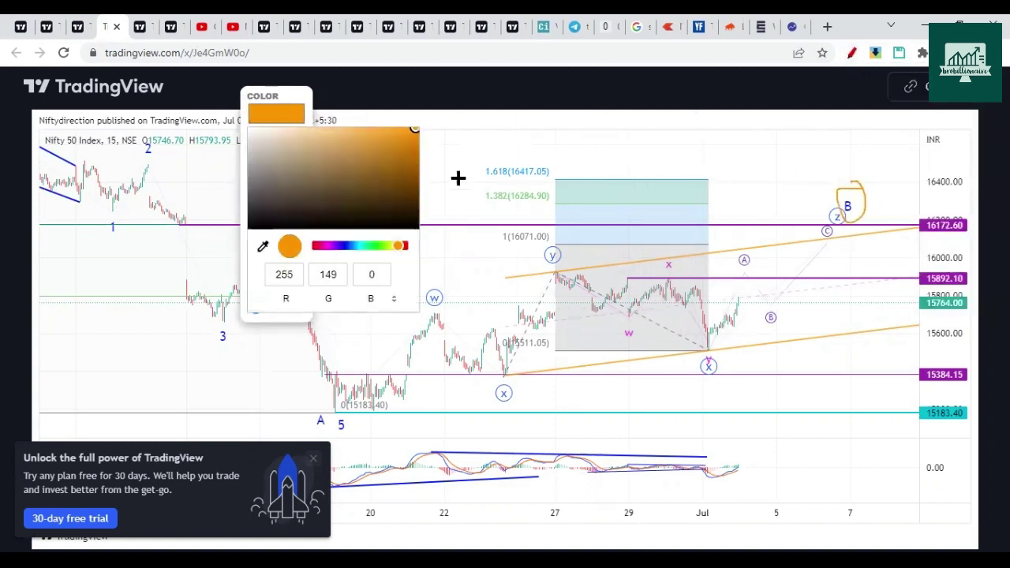
mouse_move(569, 191)
left_mouse_down()
mouse_move(505, 186)
mouse_move(532, 209)
mouse_move(560, 191)
left_mouse_up()
mouse_move(505, 369)
left_mouse_down()
mouse_move(568, 266)
mouse_move(699, 347)
mouse_move(802, 230)
left_mouse_up()
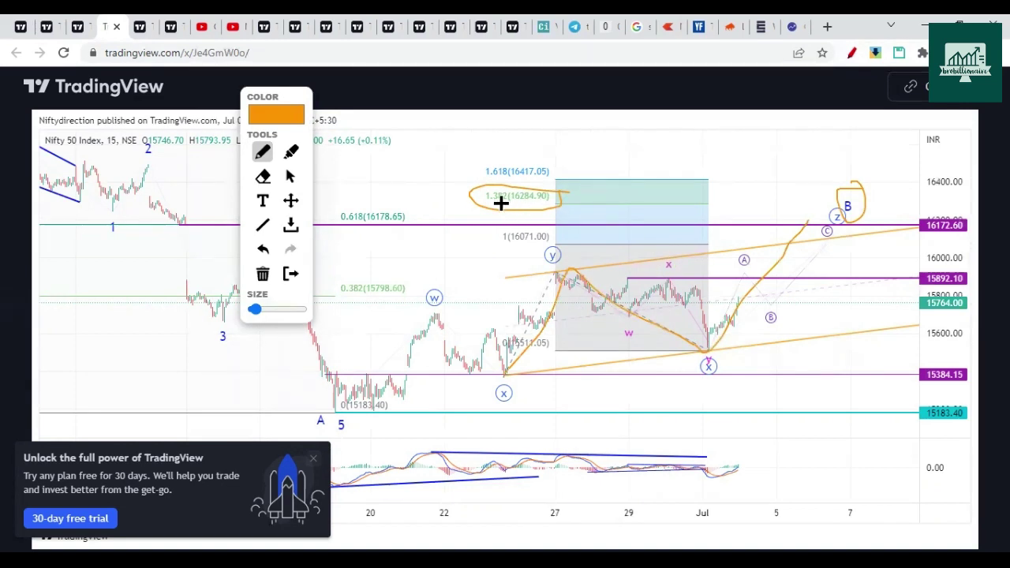
left_click_drag(501, 204, 567, 212)
left_click(290, 273)
Step: On the Jul 10, 2022 Nifty daily chart, circle the July wave b and draw an arrow from it down to c
left_click(146, 19)
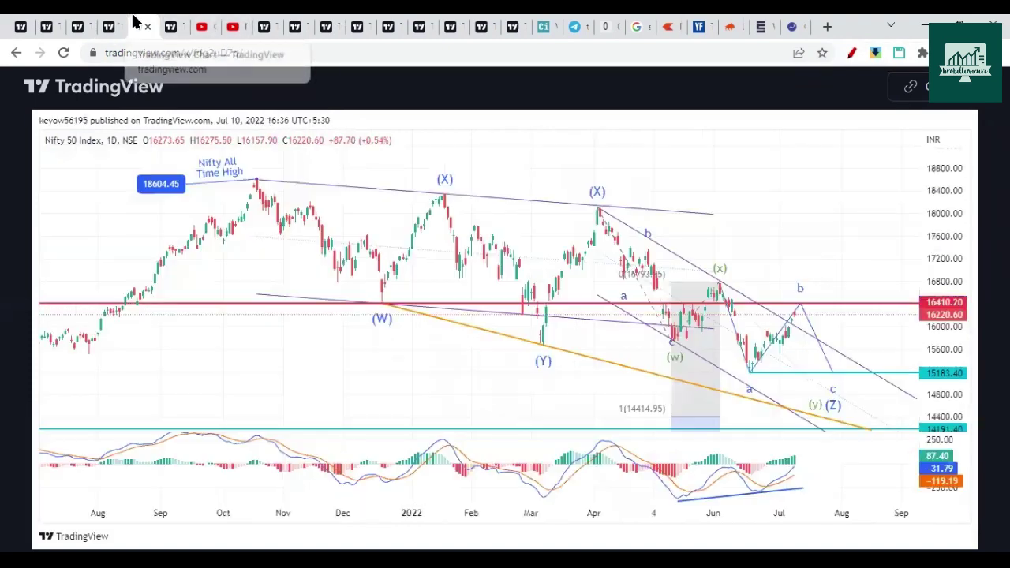
left_click(851, 53)
mouse_move(795, 278)
left_mouse_down()
mouse_move(780, 287)
mouse_move(794, 277)
left_mouse_up()
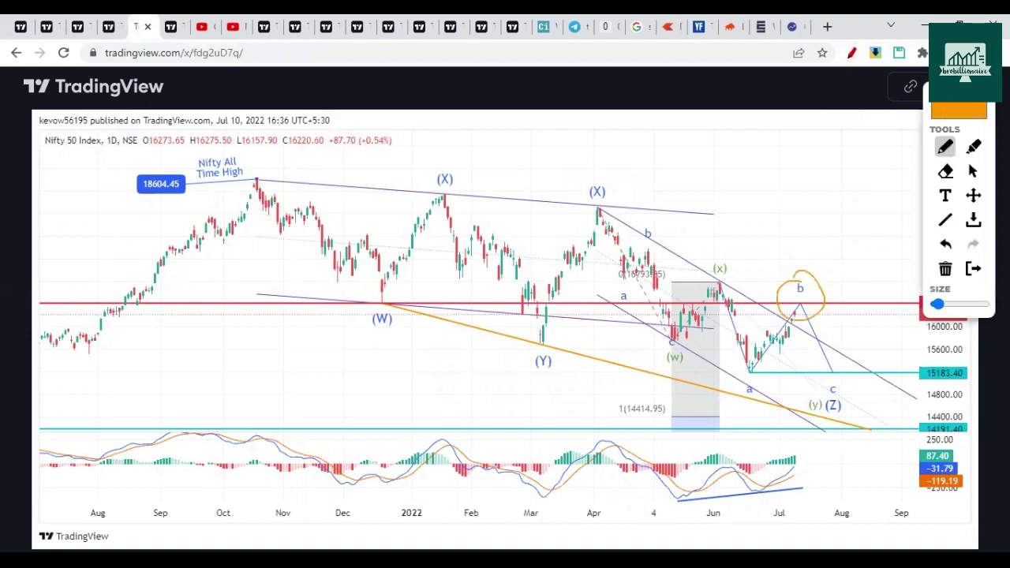
left_click_drag(928, 88, 250, 101)
mouse_move(799, 291)
left_mouse_down()
mouse_move(834, 383)
mouse_move(852, 347)
left_mouse_up()
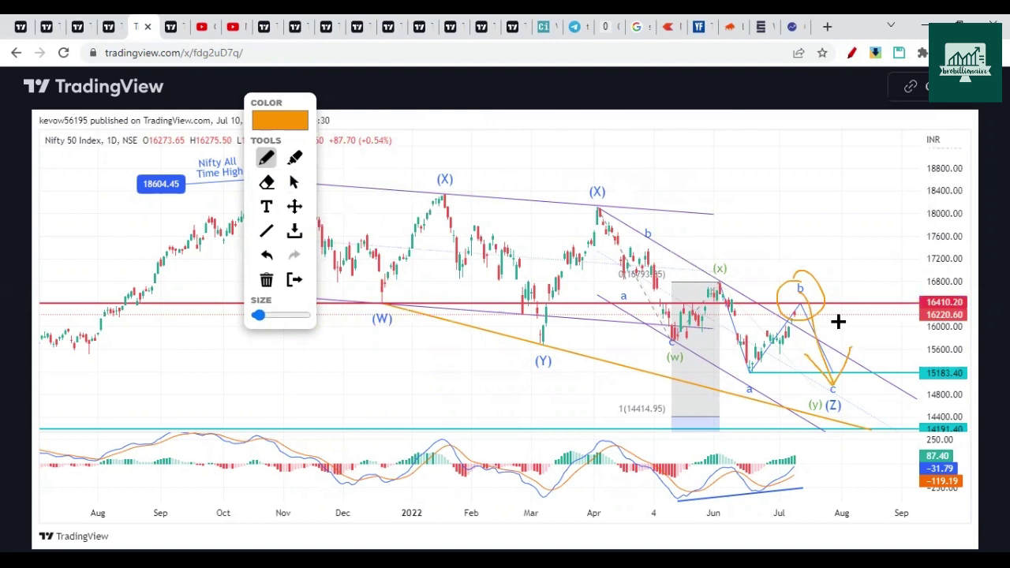
left_click(294, 279)
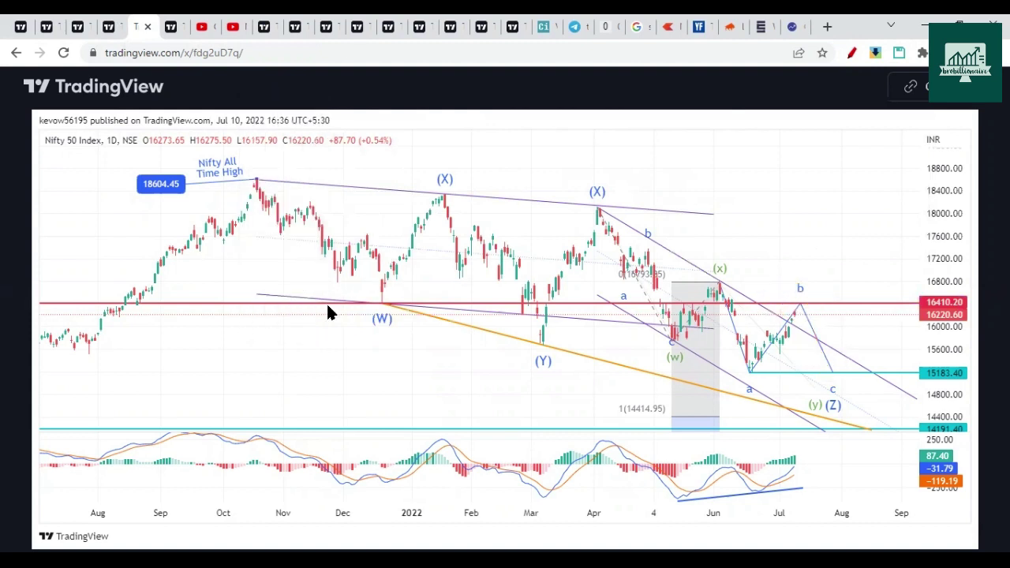
left_click(852, 53)
left_click_drag(918, 107, 56, 228)
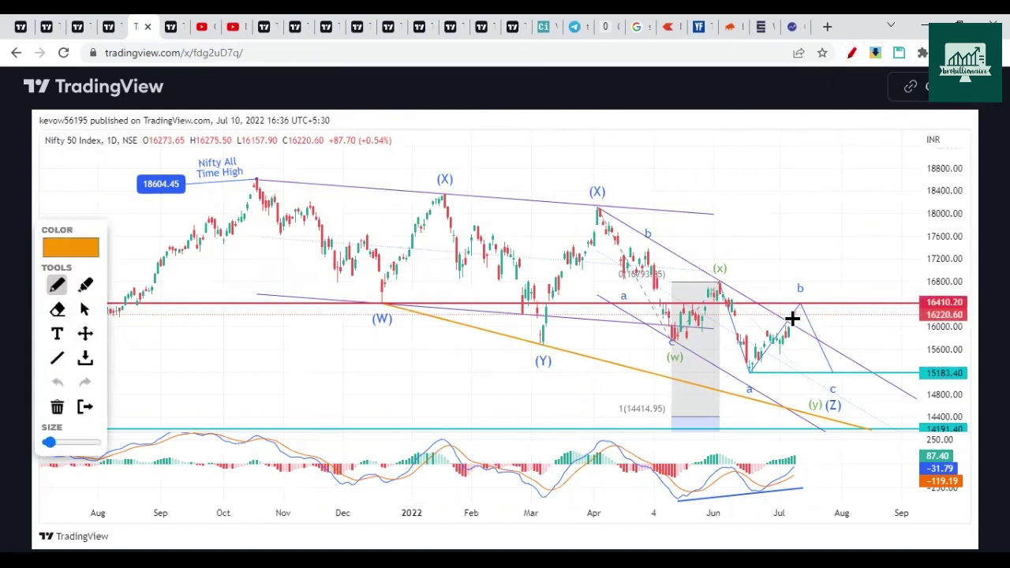
left_click(85, 407)
Step: On the Jul 17, 2022 Nifty daily chart, mark the level at the July b high and handwrite 16275 above it
left_click(168, 26)
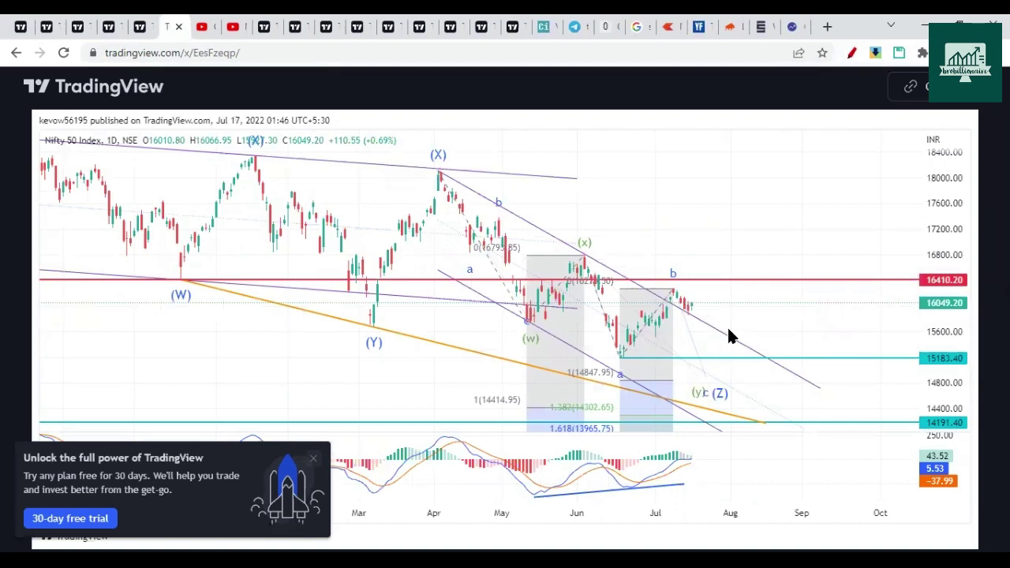
left_click(852, 53)
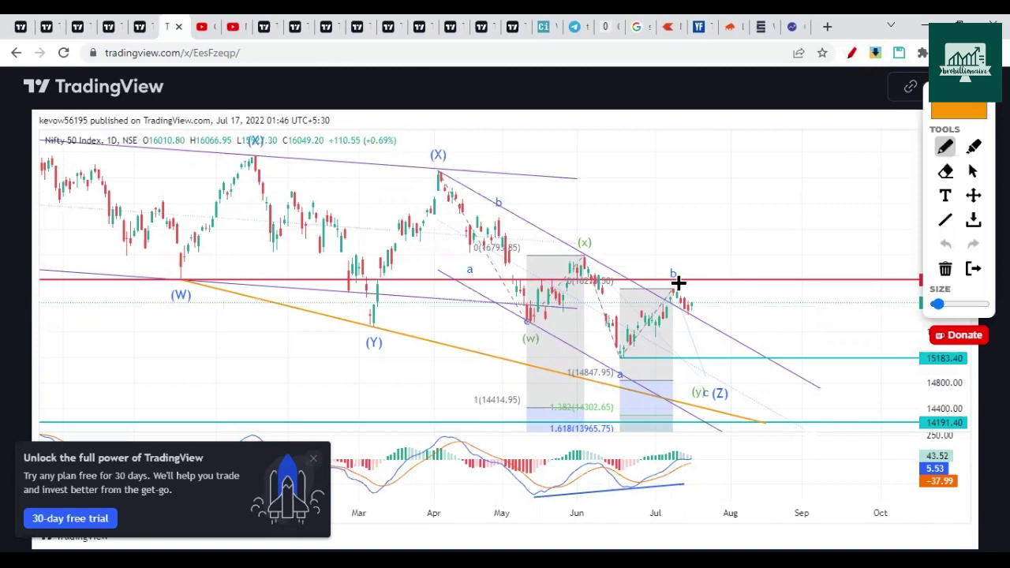
mouse_move(678, 282)
left_mouse_down()
mouse_move(608, 287)
mouse_move(665, 291)
mouse_move(677, 273)
left_mouse_up()
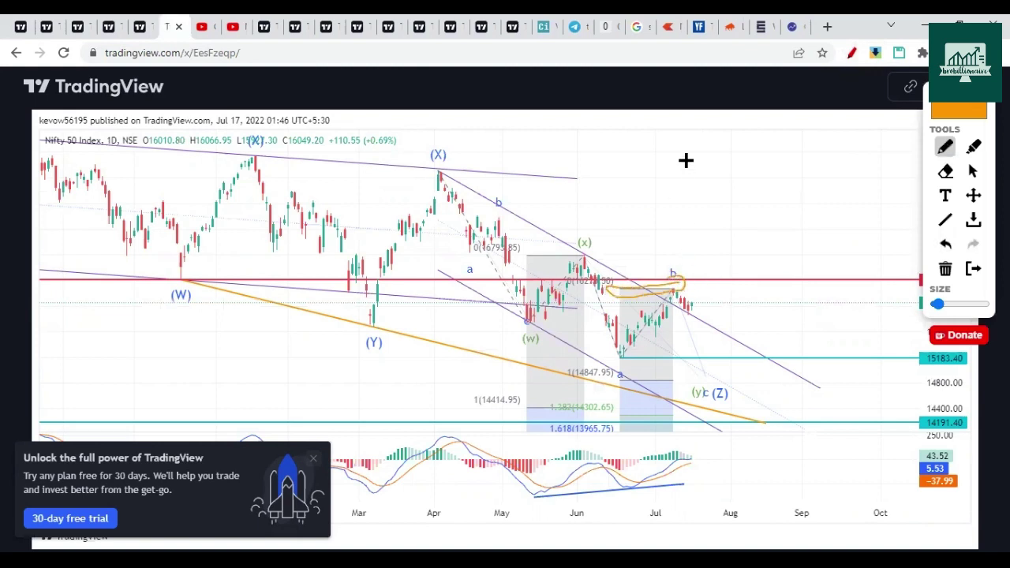
left_click_drag(687, 156, 699, 234)
mouse_move(729, 155)
left_mouse_down()
mouse_move(746, 198)
mouse_move(773, 210)
mouse_move(789, 204)
left_mouse_up()
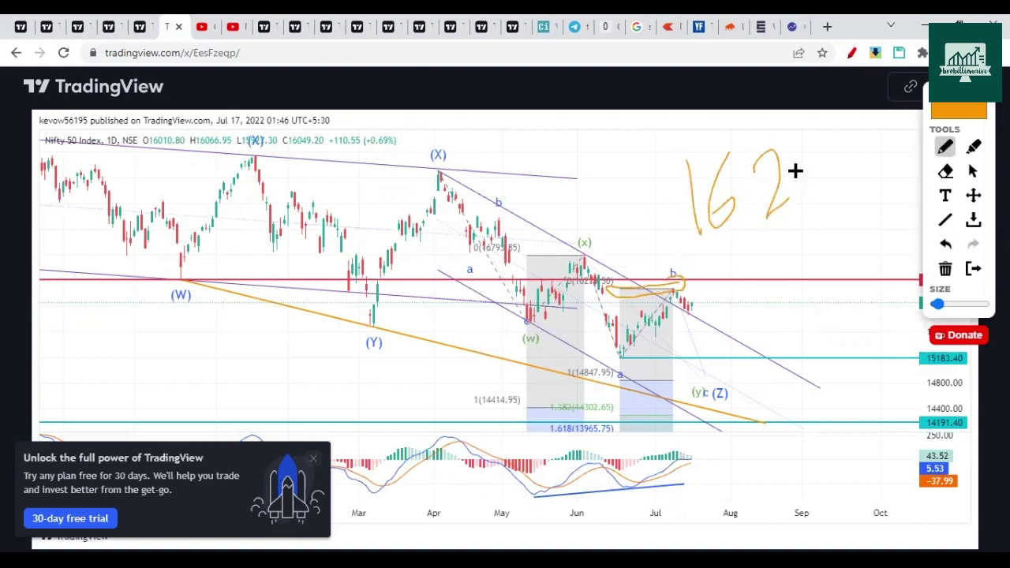
left_click_drag(794, 152, 848, 190)
left_click_drag(863, 153, 838, 235)
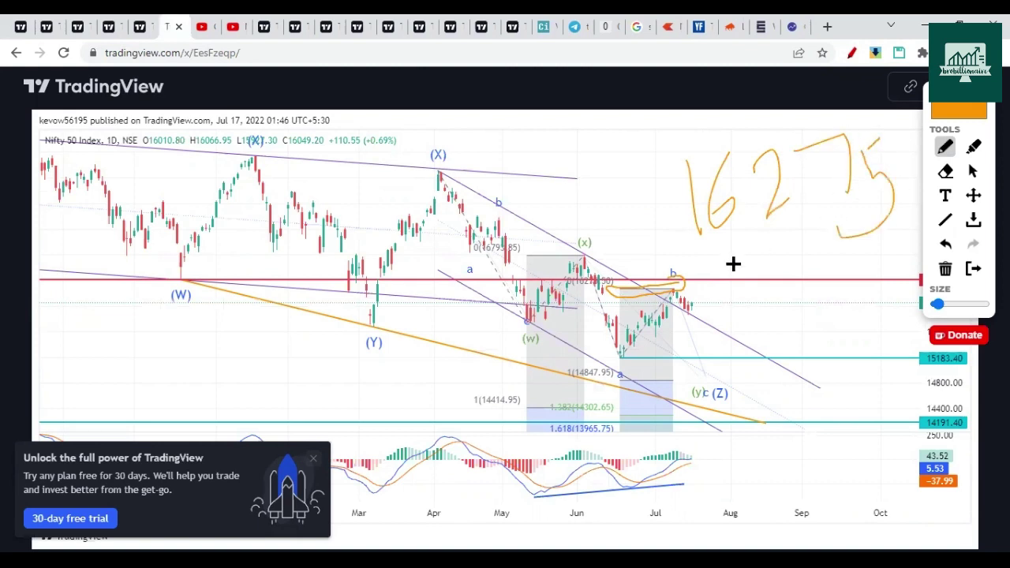
Step: Add pen marks at the July b high and beside the latest MACD values, and draw the decline from b toward c
left_click_drag(645, 222, 671, 280)
mouse_move(652, 246)
left_mouse_down()
mouse_move(672, 279)
mouse_move(691, 246)
left_mouse_up()
mouse_move(676, 469)
left_mouse_down()
mouse_move(692, 460)
mouse_move(750, 476)
mouse_move(724, 480)
mouse_move(762, 476)
mouse_move(787, 440)
mouse_move(751, 474)
left_mouse_up()
mouse_move(679, 285)
left_mouse_down()
mouse_move(699, 371)
mouse_move(715, 361)
left_mouse_up()
left_click(973, 268)
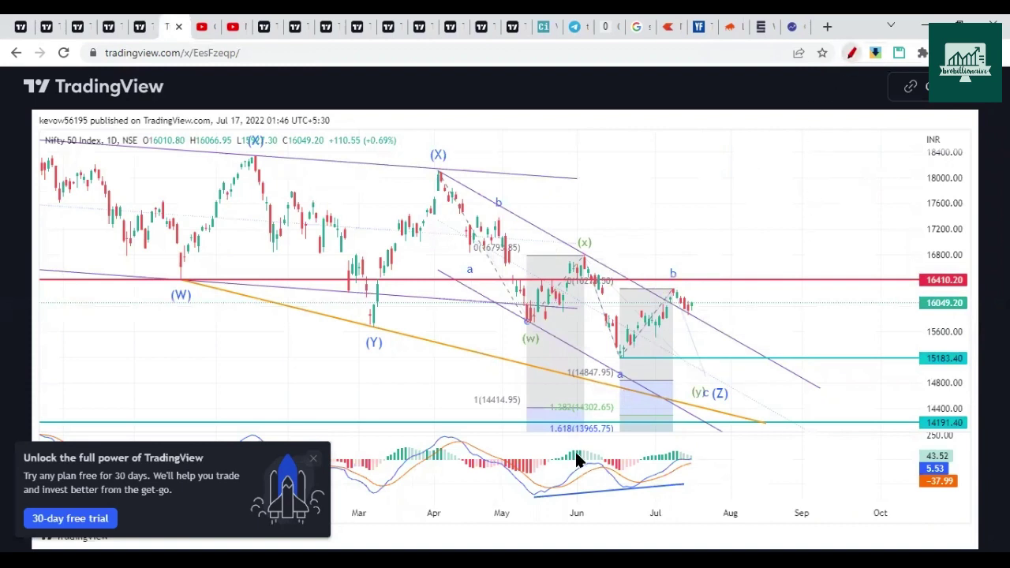
Step: Circle the 1 (14847.95) Fibonacci level and trace the legs from (x) to a and from b to (Z)
left_click(848, 55)
mouse_move(621, 365)
left_mouse_down()
mouse_move(545, 360)
mouse_move(611, 384)
mouse_move(628, 377)
left_mouse_up()
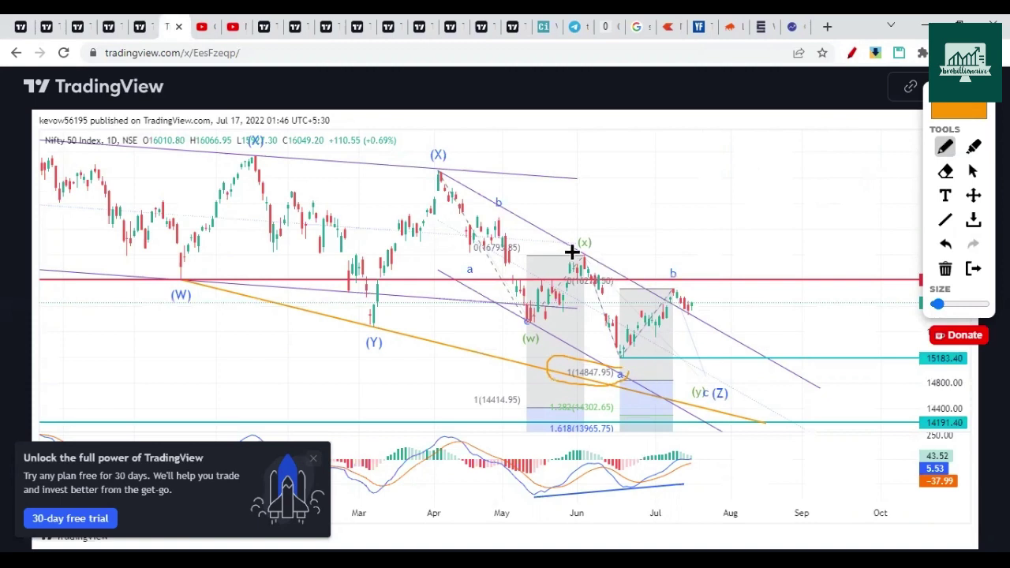
mouse_move(584, 254)
left_mouse_down()
mouse_move(627, 366)
mouse_move(686, 289)
mouse_move(719, 390)
left_mouse_up()
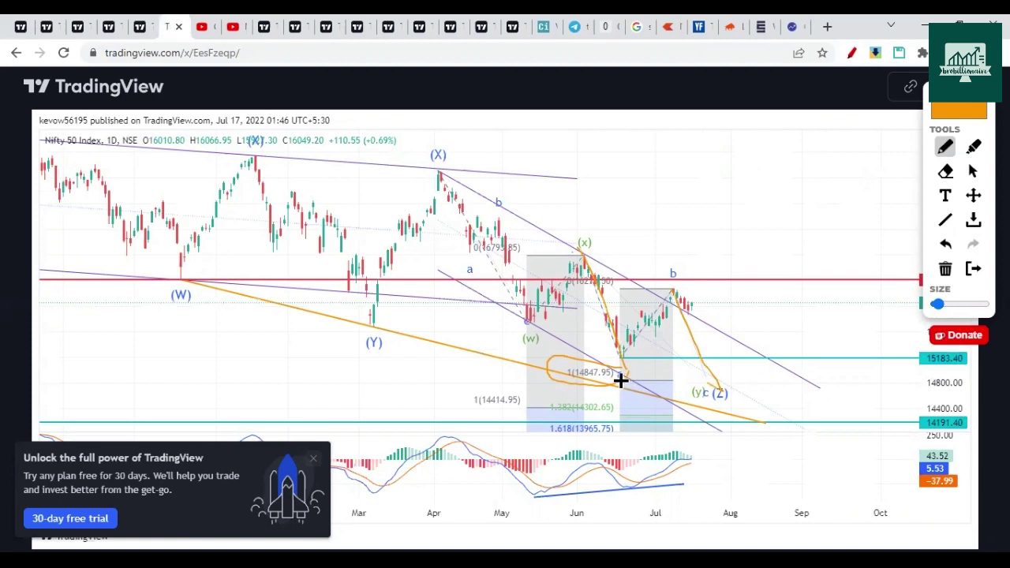
Step: Circle the 15183.40 price label, clear all pen drawings and exit annotation mode
mouse_move(958, 348)
left_mouse_down()
mouse_move(913, 365)
mouse_move(957, 352)
left_mouse_up()
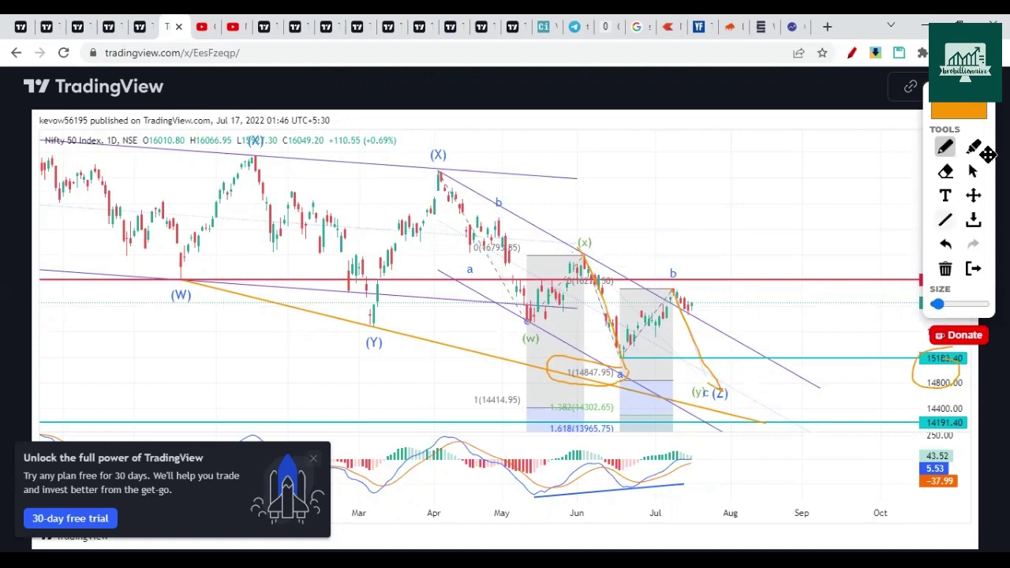
mouse_move(958, 88)
left_mouse_down()
mouse_move(458, 105)
mouse_move(384, 121)
left_mouse_up()
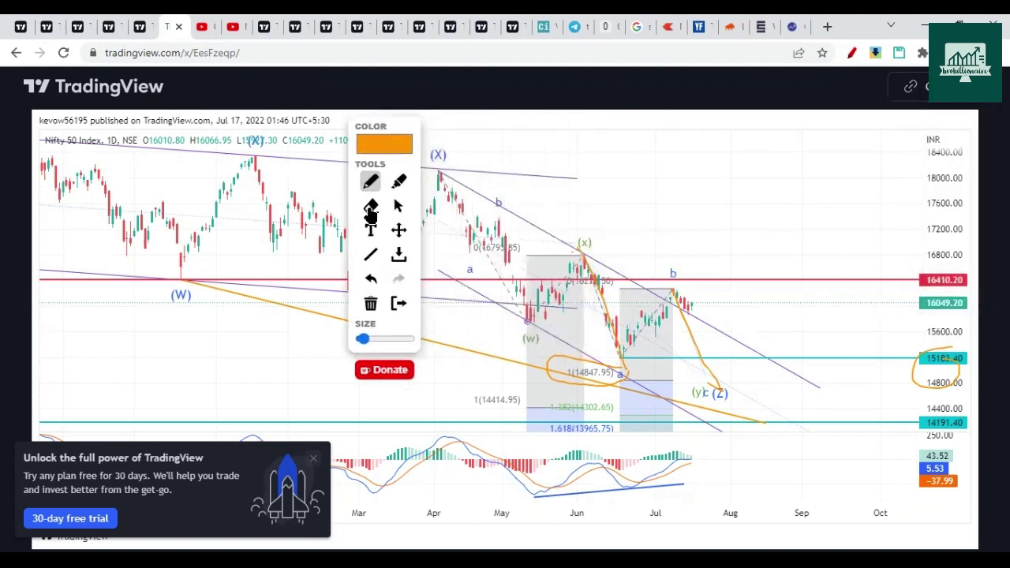
left_click(370, 306)
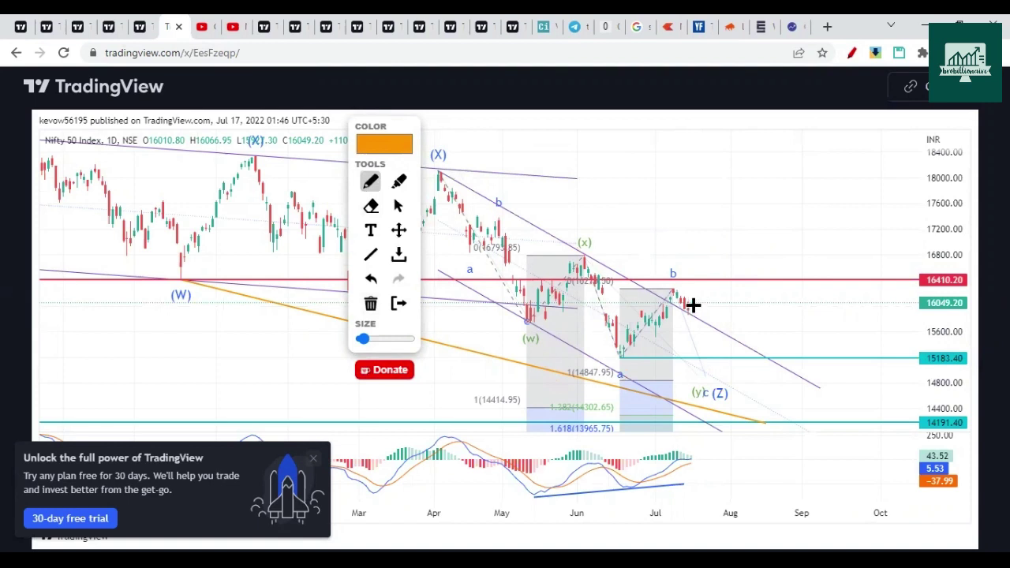
left_click(402, 305)
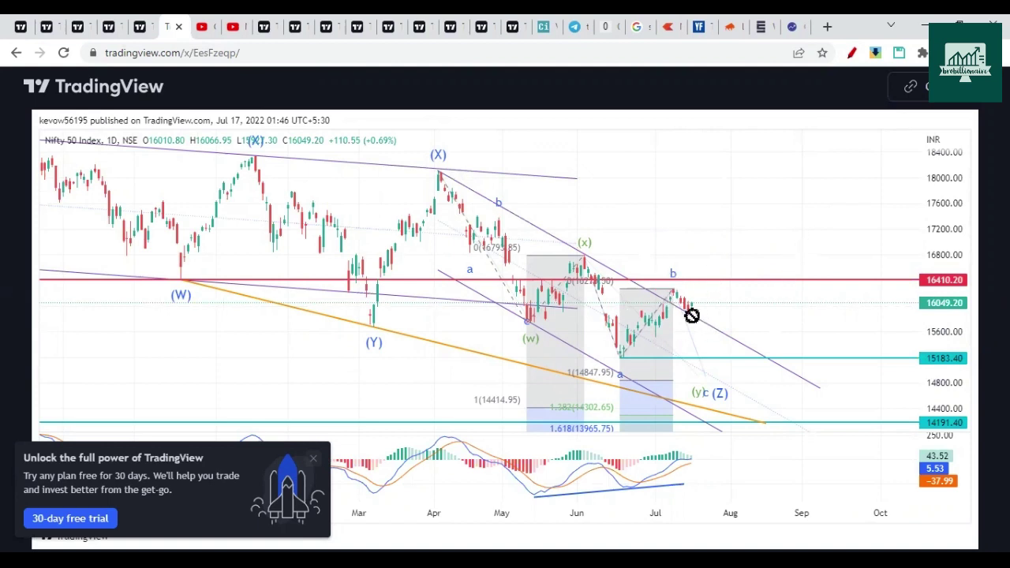
Step: Mark the 15183.40 support label once more with the pen, and leave annotation mode
left_click(852, 53)
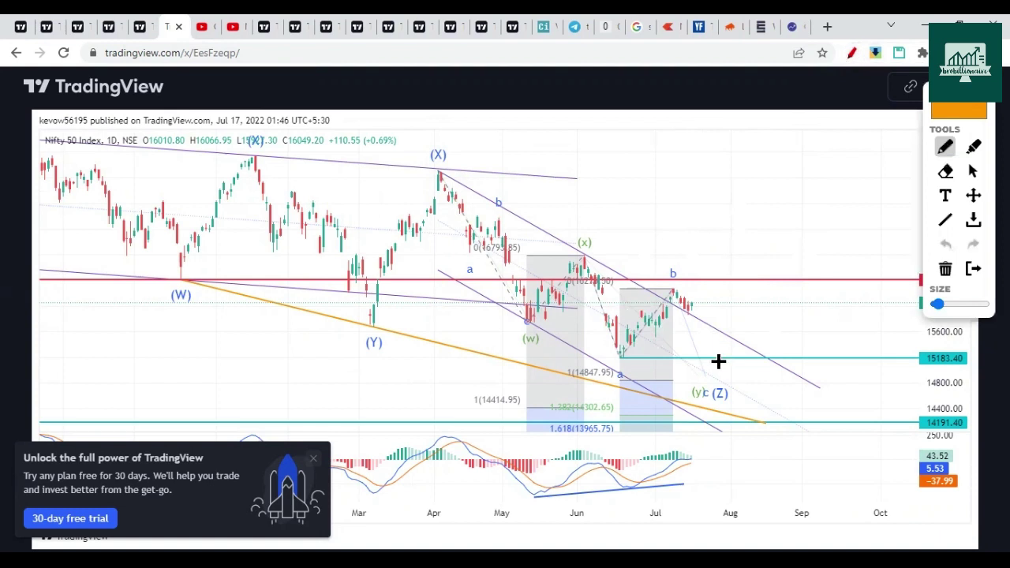
mouse_move(955, 361)
left_mouse_down()
mouse_move(911, 350)
mouse_move(967, 355)
left_mouse_up()
left_click(976, 269)
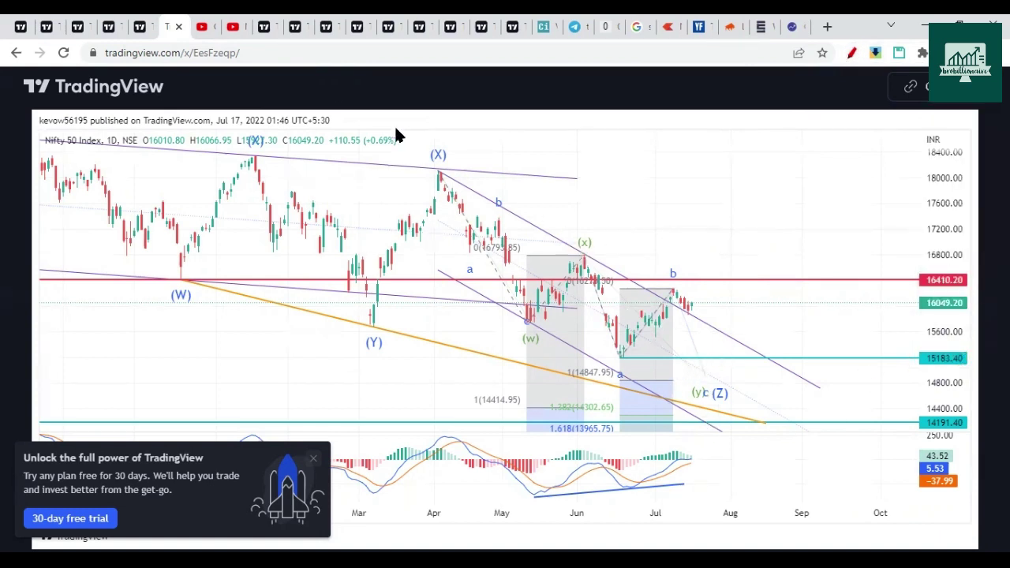
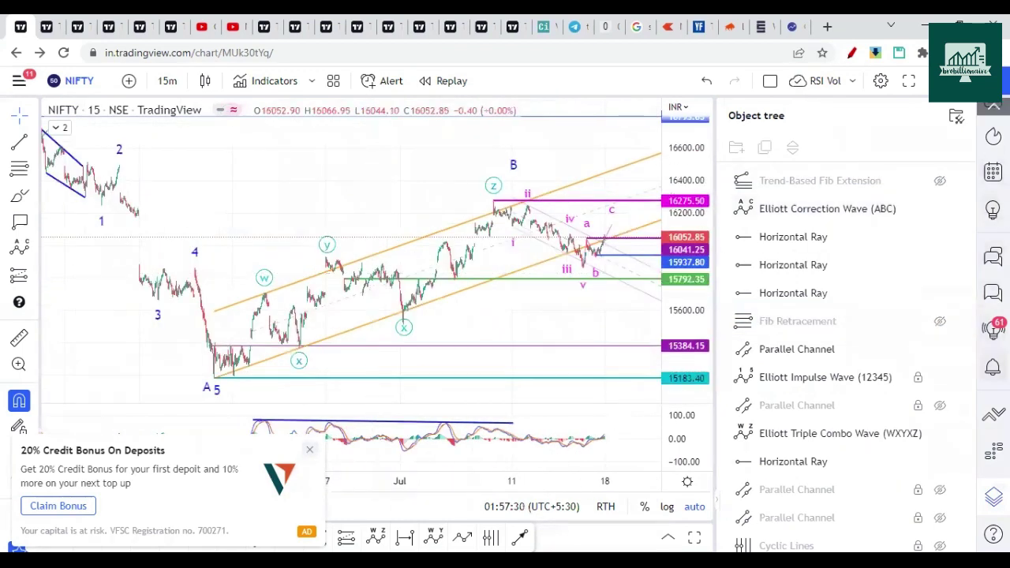
Step: On the live NIFTY 15-minute chart, hide the object tree and draw a pen line over the MACD peaks from late June past 11 July
left_click(993, 496)
scroll(761, 371, "up", 1)
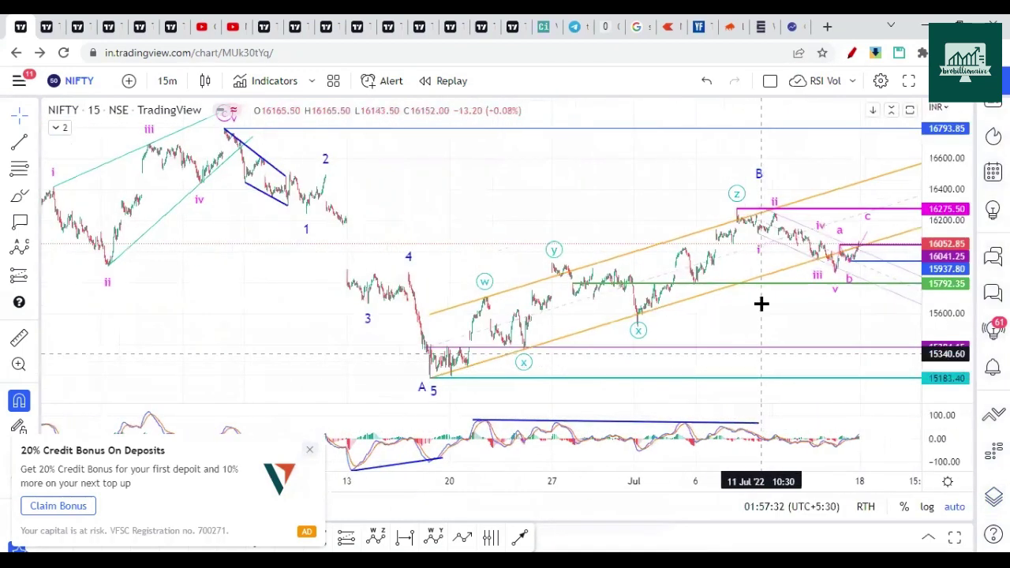
key("alt+shift+d")
left_click_drag(473, 408, 818, 426)
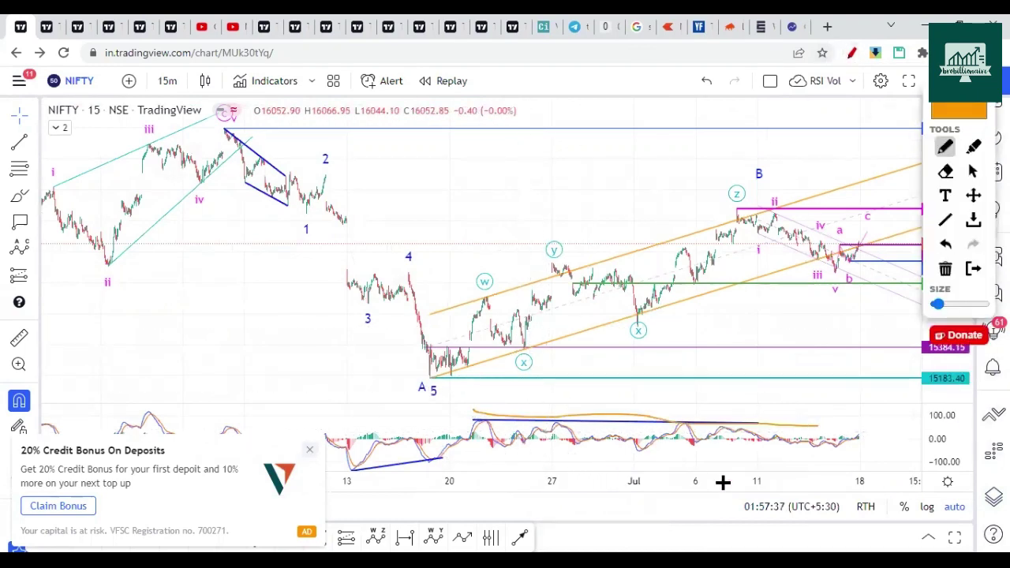
Step: Clear the MACD pen line, move the annotation toolbox off the price scale and trace the w-x-y-x-z rise and following decline in pen
left_click(945, 270)
left_click_drag(923, 85, 223, 127)
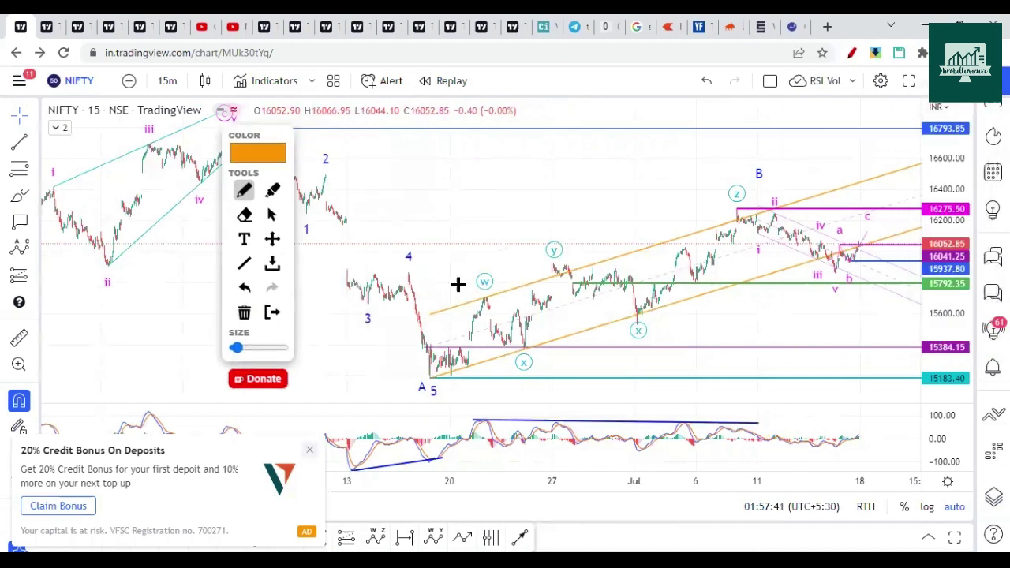
mouse_move(433, 379)
left_mouse_down()
mouse_move(510, 327)
mouse_move(577, 257)
mouse_move(660, 321)
mouse_move(743, 220)
mouse_move(835, 276)
left_mouse_up()
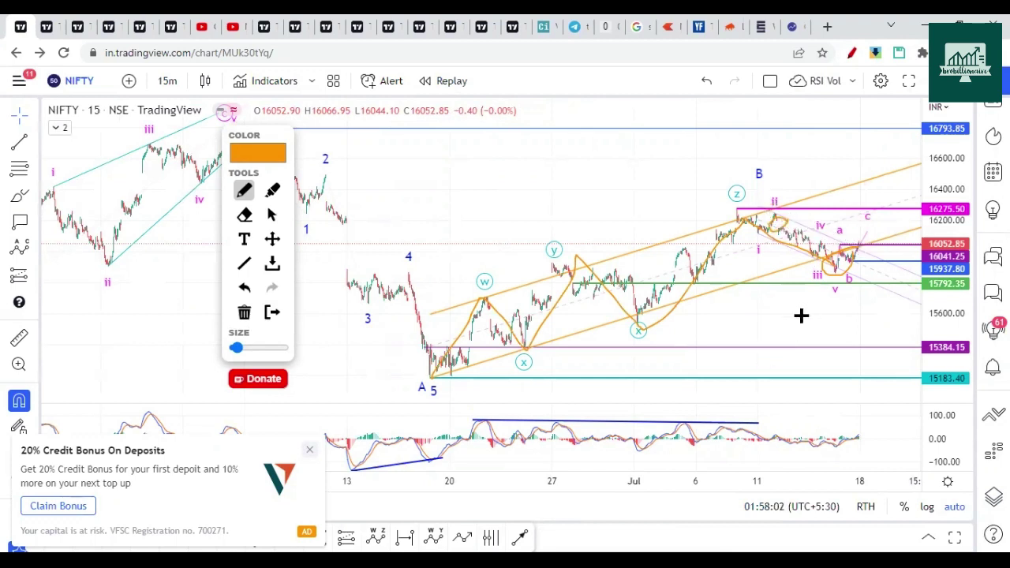
Step: Replace the pen trace with a sketch of the a-b-c bounce ending in a downward arrow, and clear it
left_click(244, 314)
mouse_move(834, 252)
left_mouse_down()
mouse_move(852, 261)
mouse_move(866, 235)
mouse_move(895, 316)
mouse_move(902, 292)
left_mouse_up()
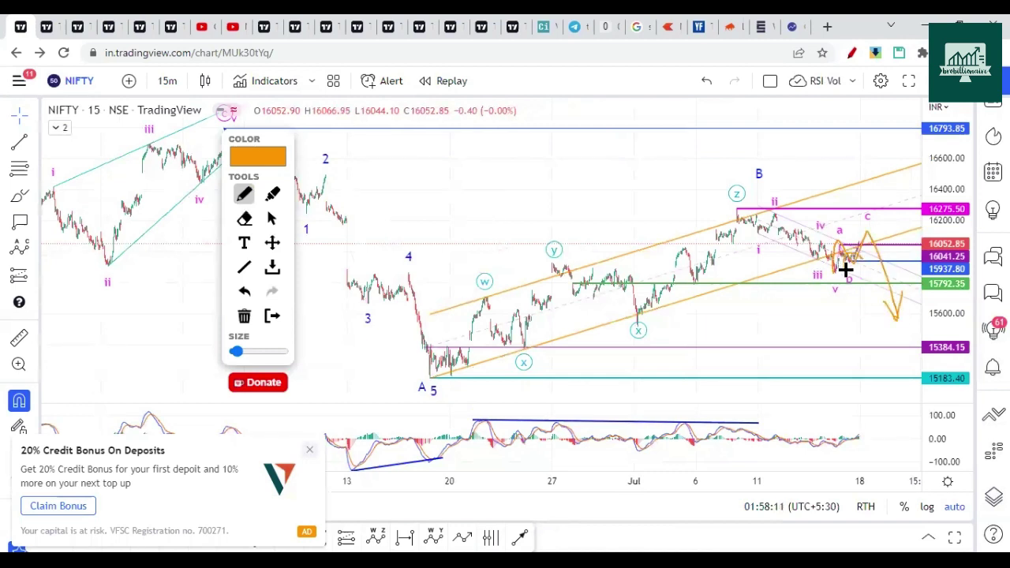
left_click(244, 316)
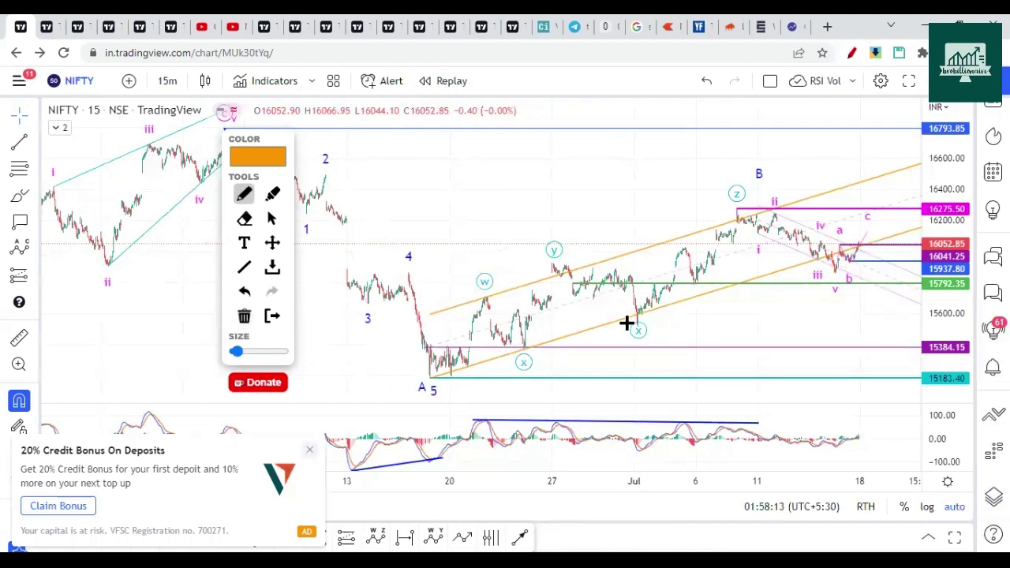
Step: Lower the blue horizontal ray at wave b to 15927.30 and deselect it
scroll(692, 313, "up", 5)
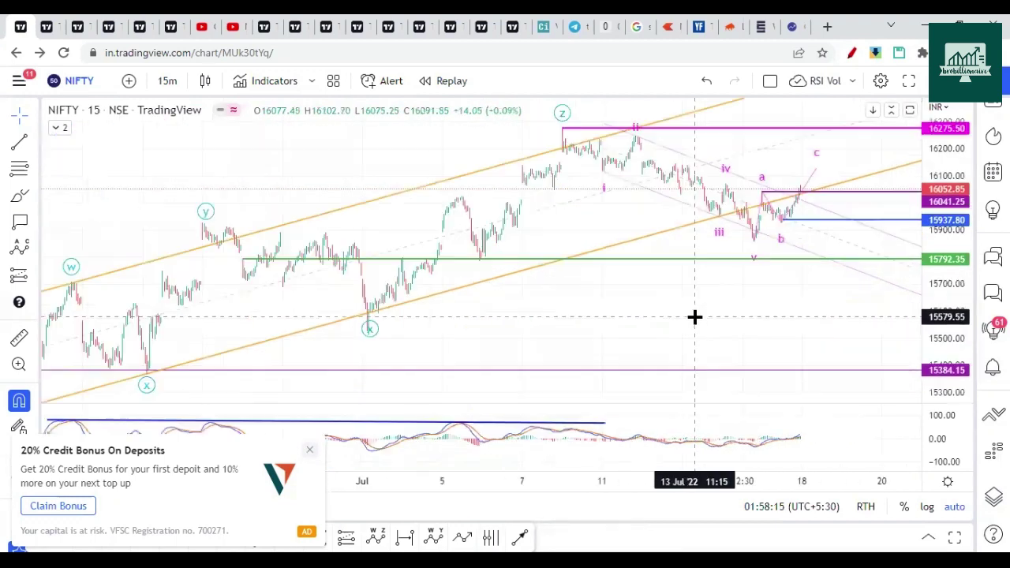
mouse_move(681, 286)
left_mouse_down()
mouse_move(671, 306)
mouse_move(679, 302)
left_mouse_up()
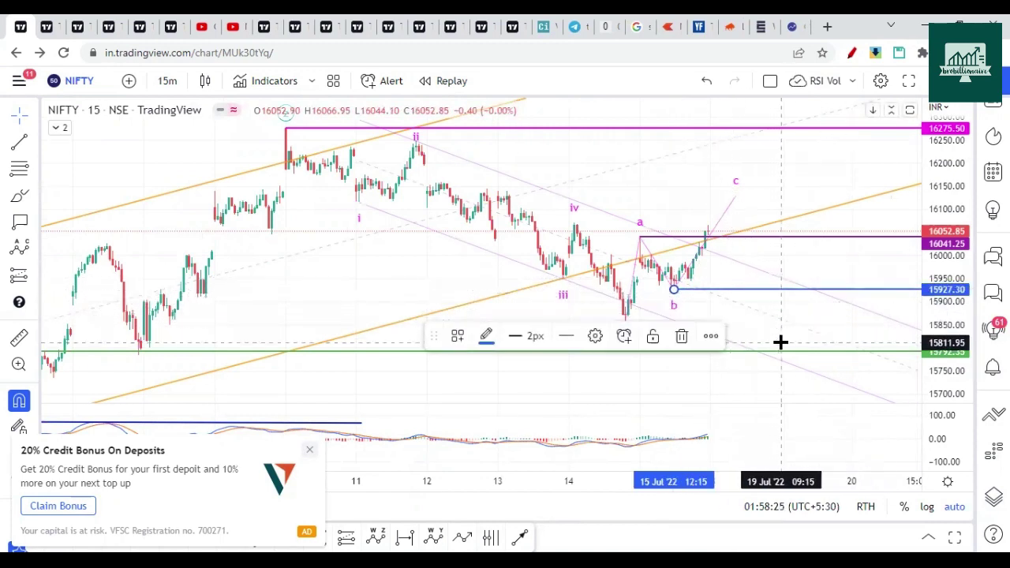
left_click(507, 399)
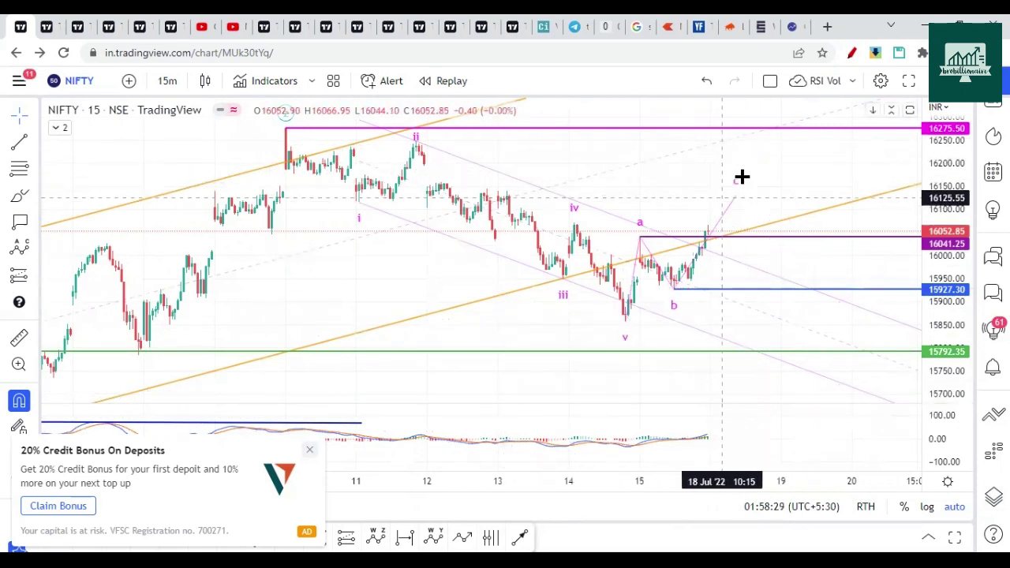
Step: Raise the end point of wave c in the Elliott Correction Wave to 16186.35
left_click(731, 197)
left_click_drag(731, 197, 722, 170)
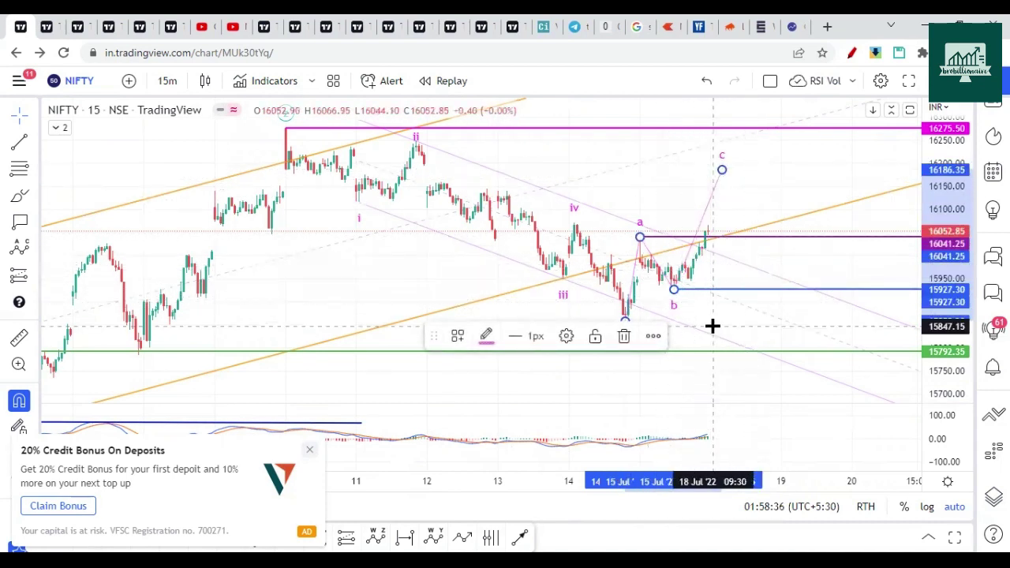
scroll(465, 190, "down", 2)
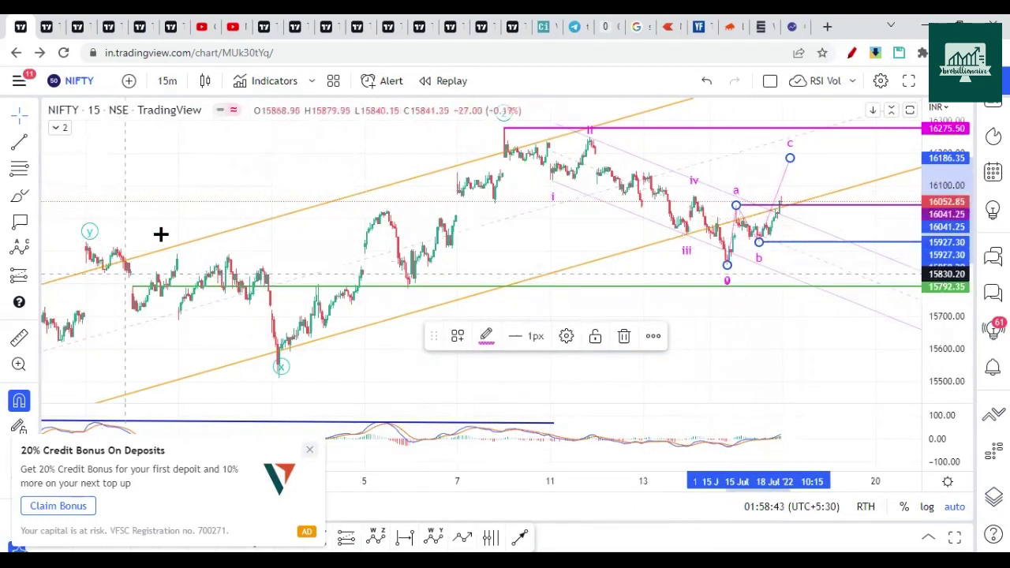
Step: Show the object tree, make the hidden Trend-Based Fib Extension visible and deselect the correction wave
scroll(161, 235, "down", 2)
left_click(992, 496)
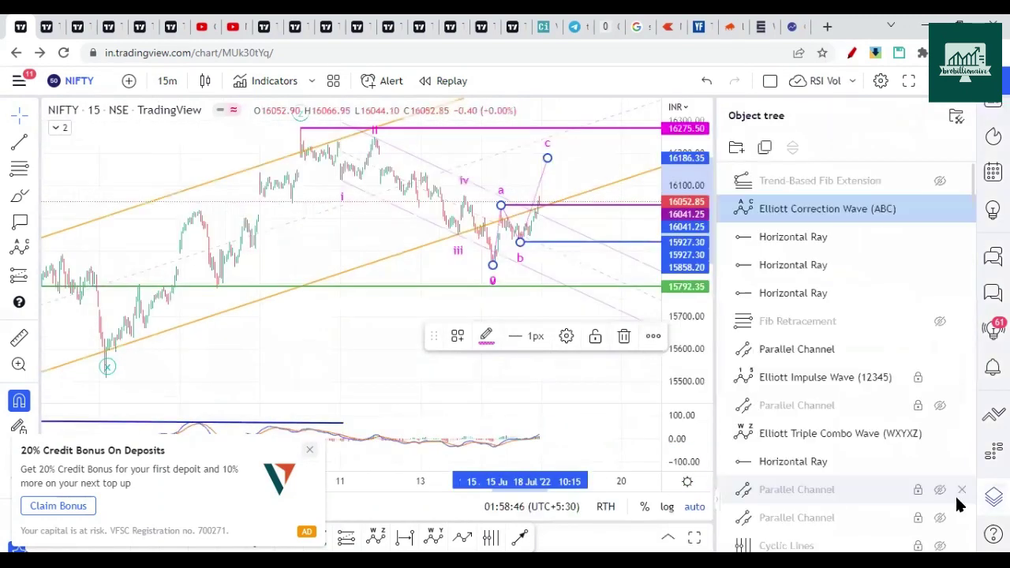
left_click(940, 180)
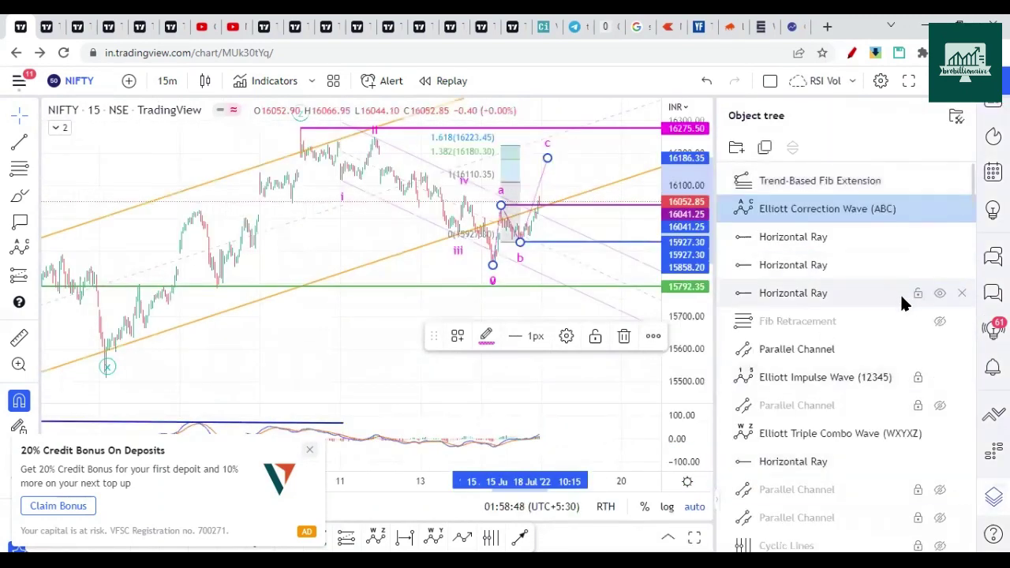
left_click(314, 356)
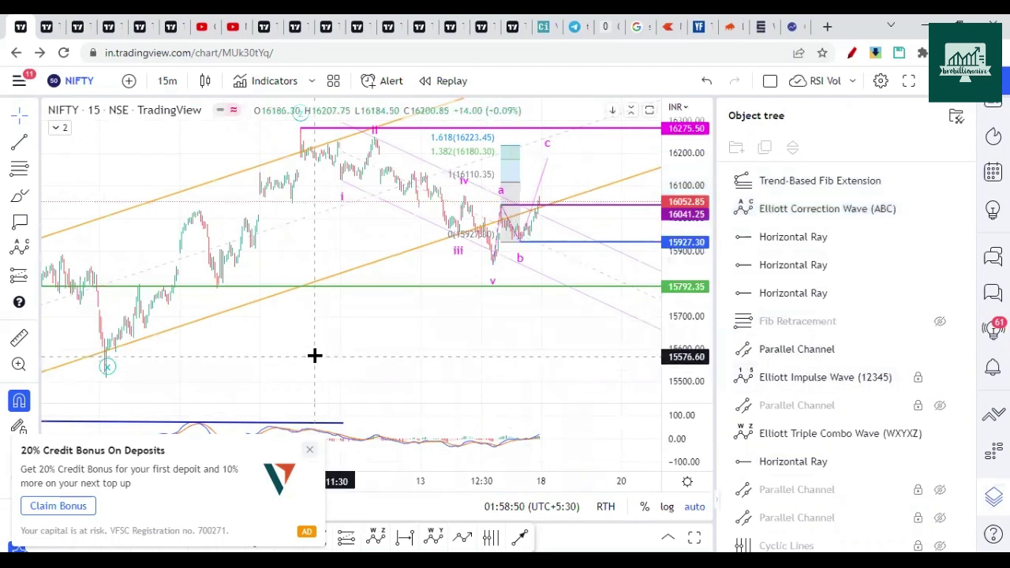
Step: Move the end point of wave c to 16111.50, near the 1 (16110.35) extension level
scroll(331, 347, "up", 4)
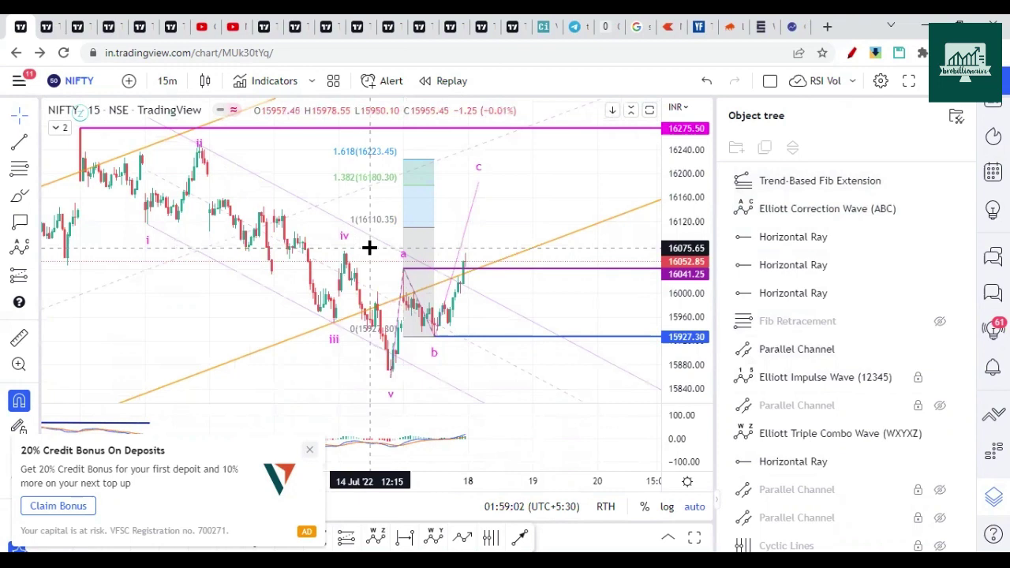
left_click(478, 169)
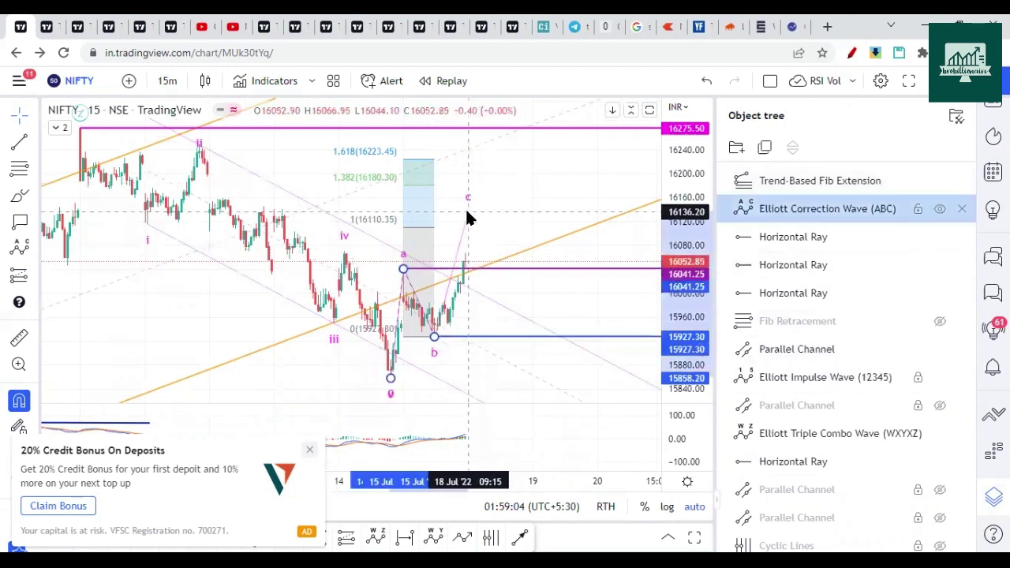
mouse_move(466, 231)
left_mouse_down()
mouse_move(474, 219)
mouse_move(505, 235)
mouse_move(513, 167)
mouse_move(501, 226)
left_mouse_up()
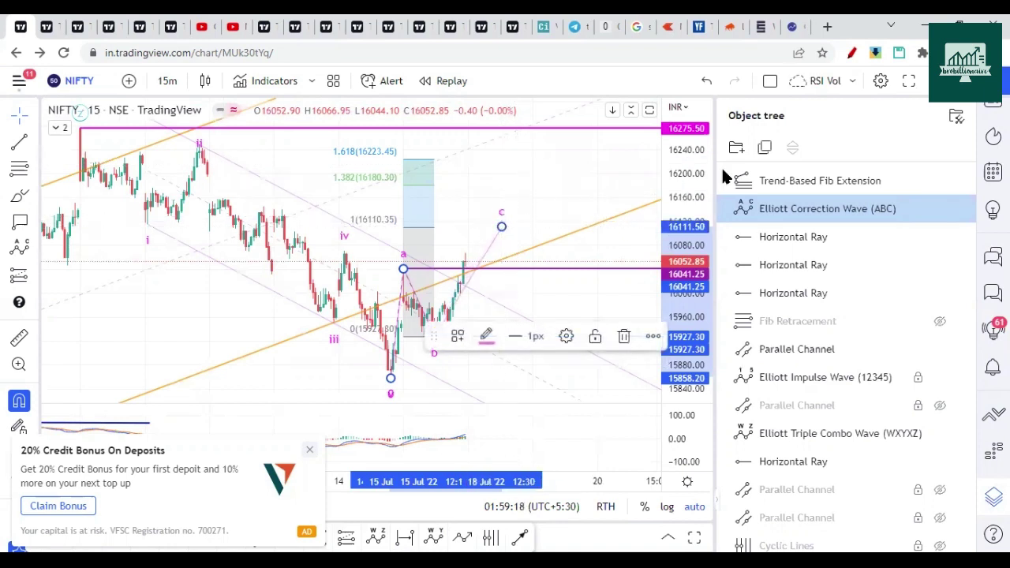
Step: Sketch a falling path from wave c in pen, leave annotation mode and move the floating drawing toolbar clear of wave b
left_click(849, 55)
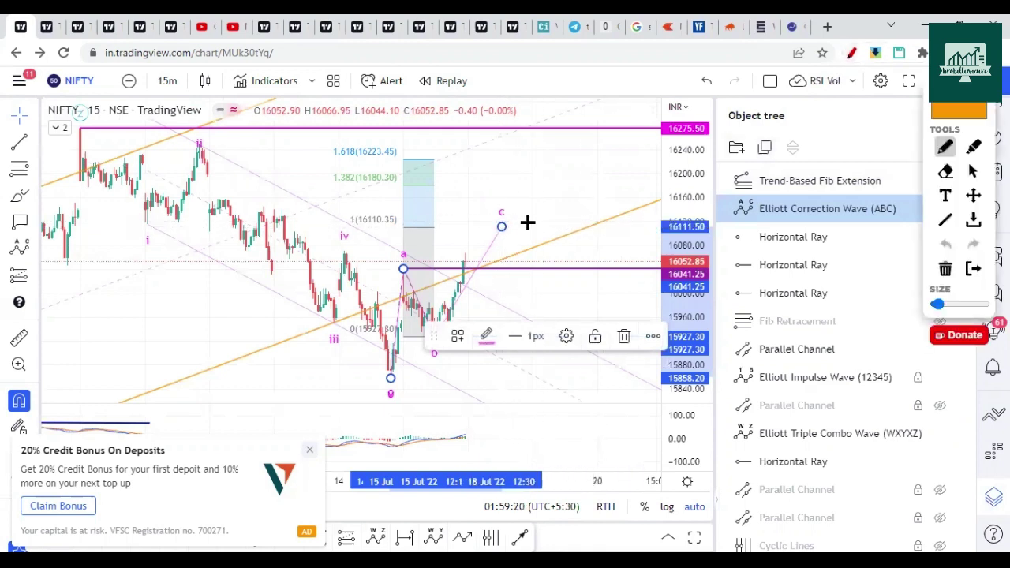
left_click_drag(505, 228, 536, 341)
left_click_drag(335, 437, 432, 341)
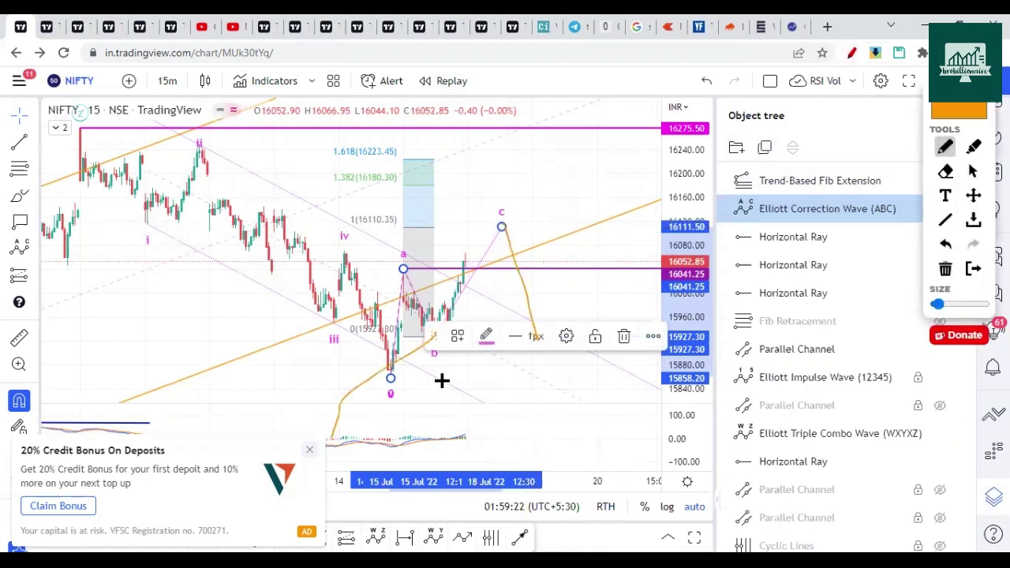
left_click(973, 268)
mouse_move(428, 339)
left_mouse_down()
mouse_move(422, 453)
mouse_move(414, 448)
left_mouse_up()
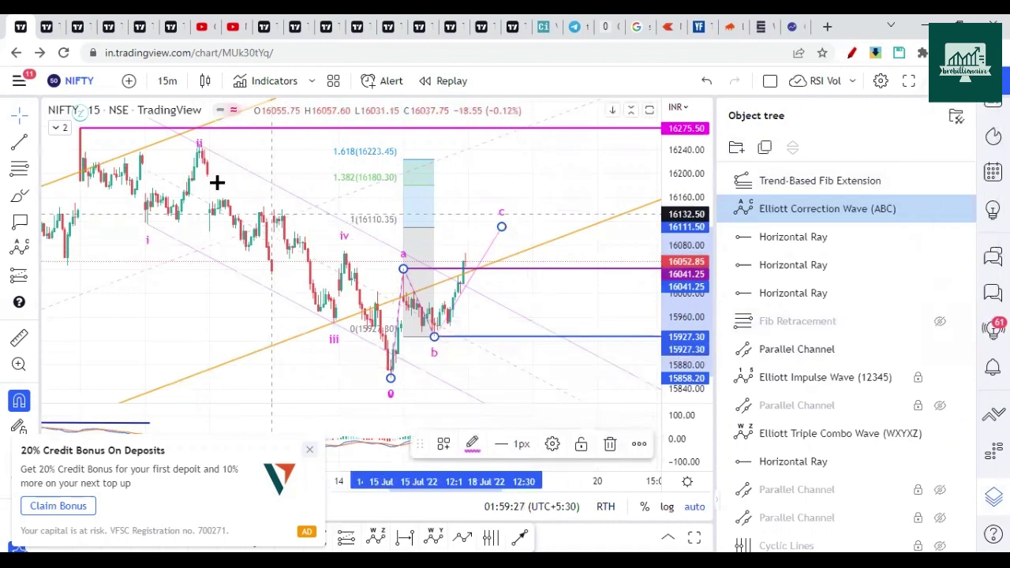
Step: In pen, circle the gap after wave ii, add an upward arrow, mark the 1, 1.382 and 1.618 extension levels, and clear the marks
left_click(852, 53)
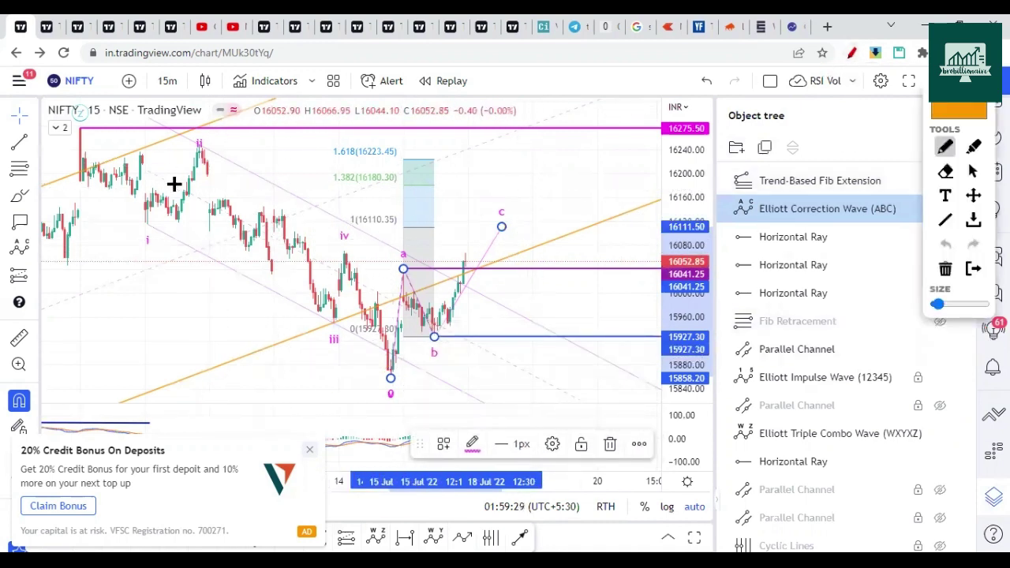
mouse_move(206, 164)
left_mouse_down()
mouse_move(230, 181)
mouse_move(208, 157)
left_mouse_up()
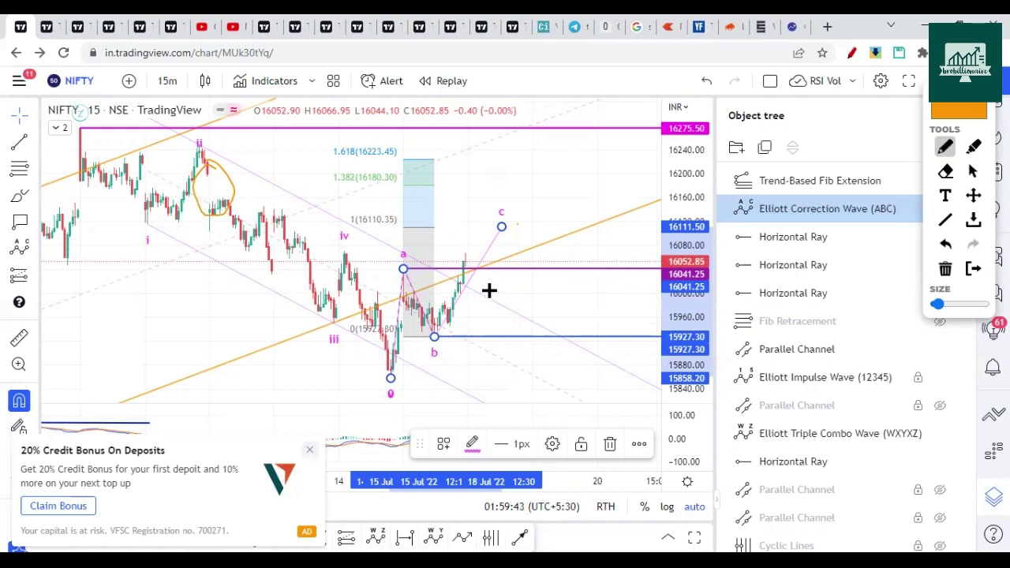
left_click_drag(560, 134, 560, 112)
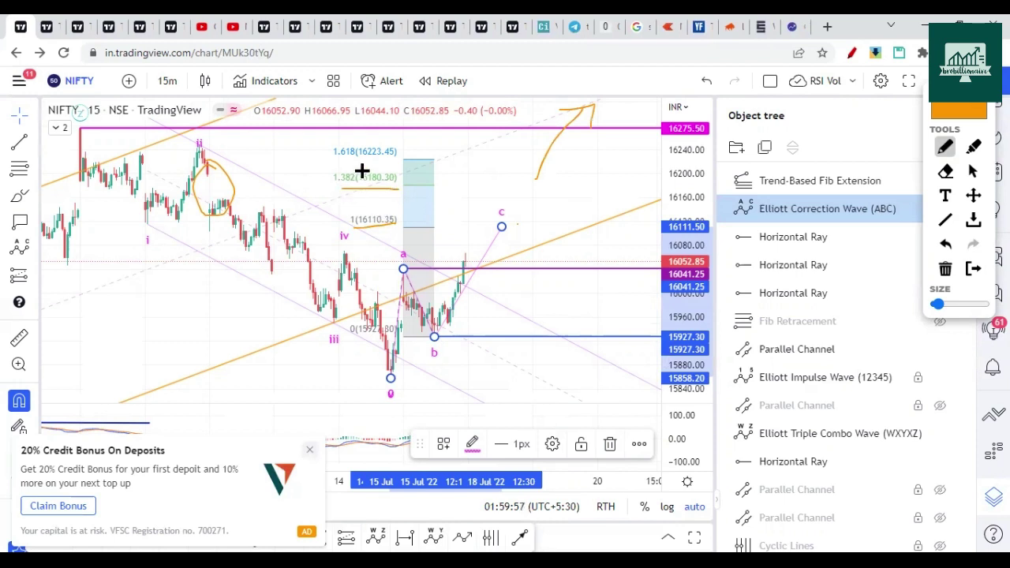
left_click_drag(378, 137, 410, 160)
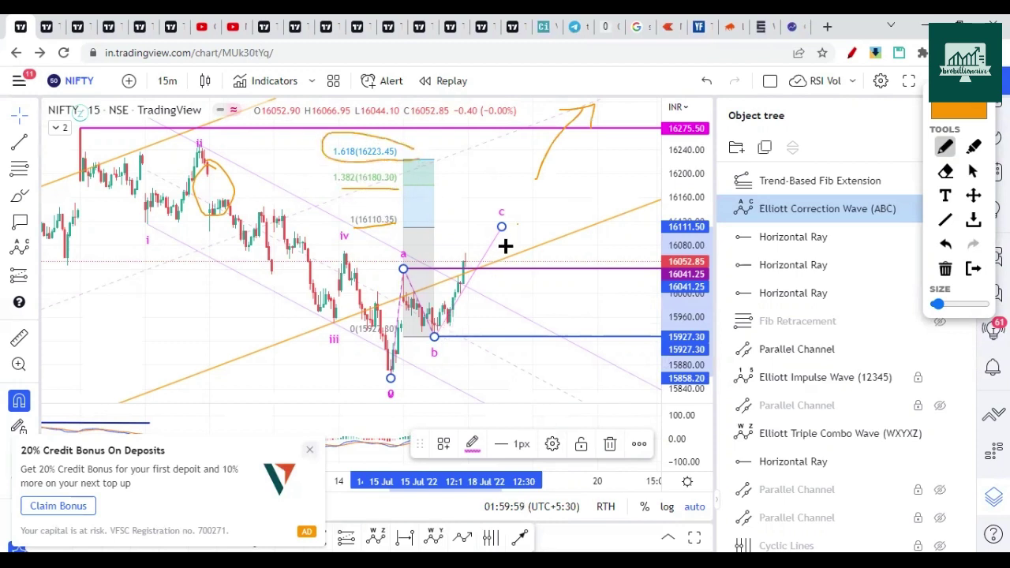
left_click(945, 269)
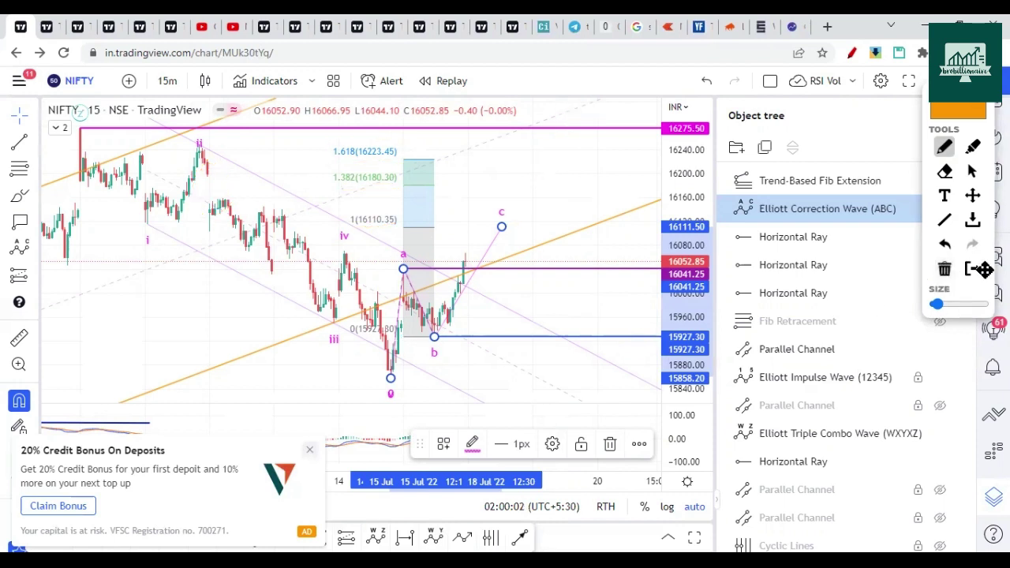
left_click(972, 268)
Step: Deselect the correction wave and dismiss the credit bonus ad covering the drawing tools
left_click(476, 328)
scroll(446, 397, "up", 3)
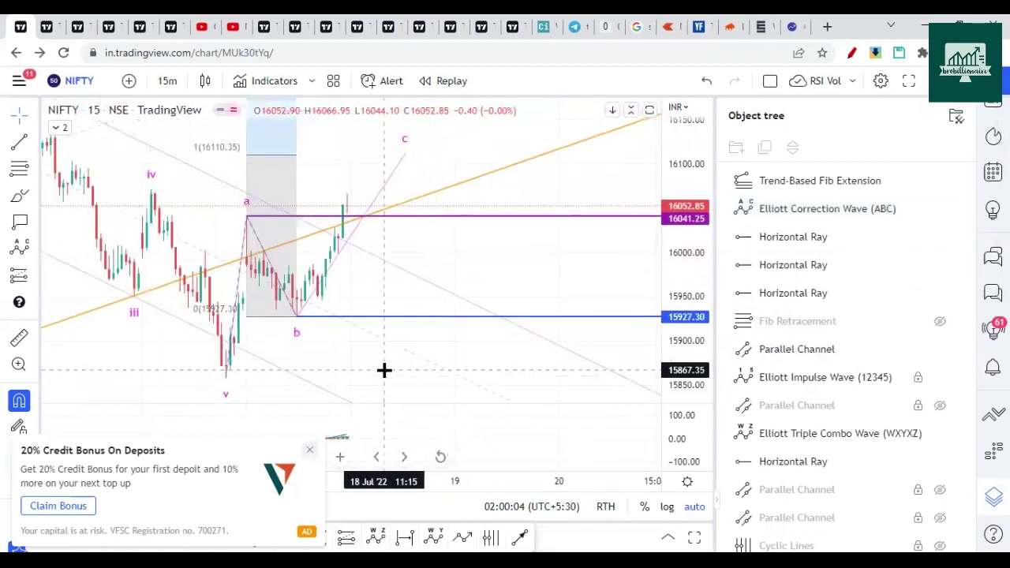
scroll(423, 398, "up", 3)
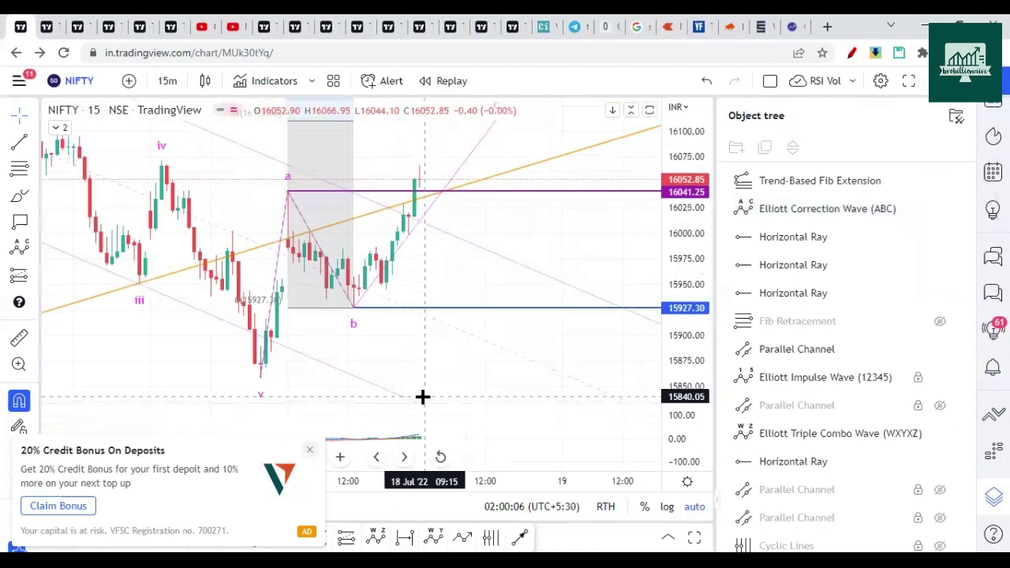
left_click(310, 450)
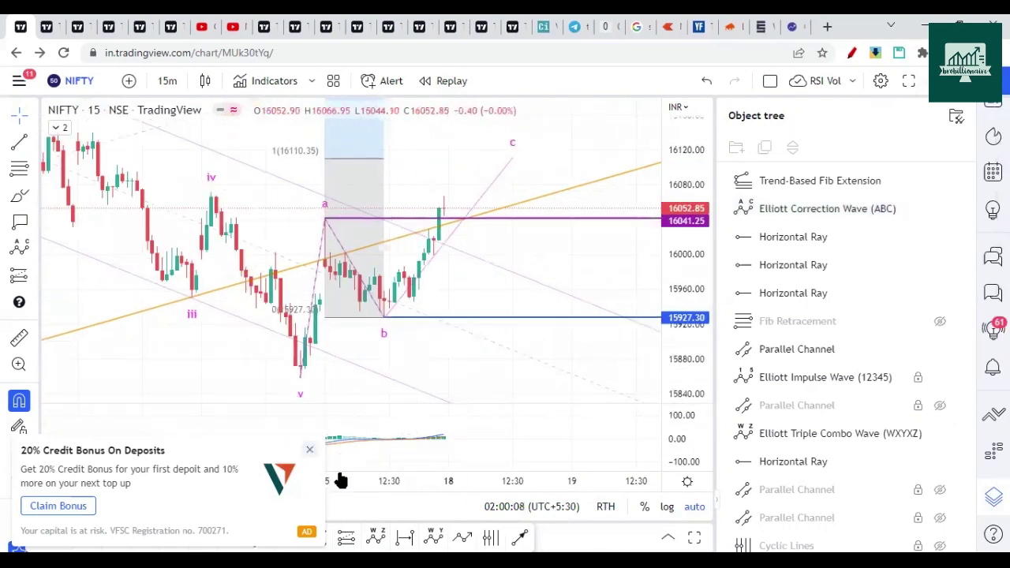
left_click(744, 113)
Step: Draw a parallel channel with its base from the wave v low through b and its parallel edge through a
left_click(202, 537)
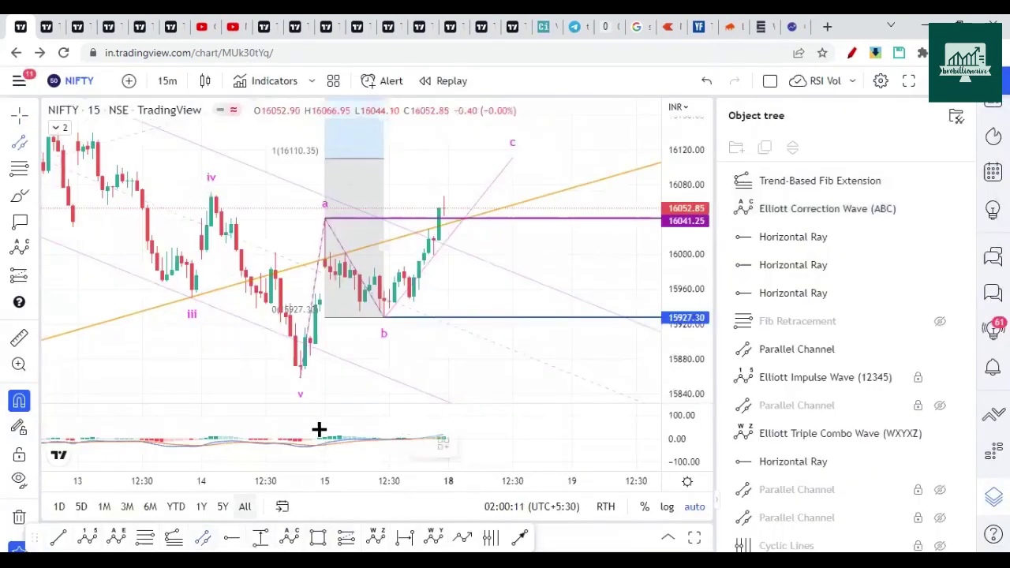
left_click(301, 378)
left_click(383, 318)
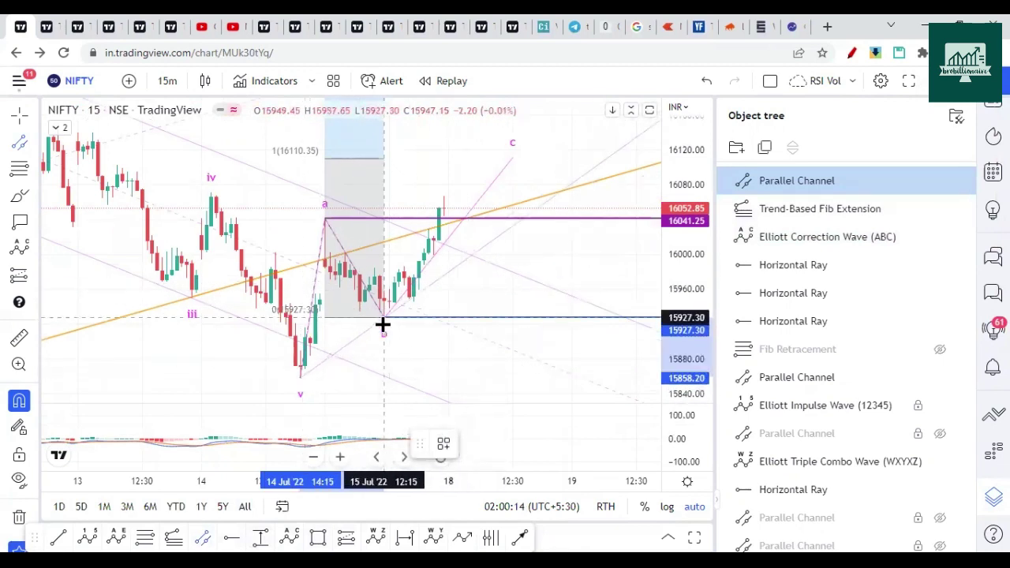
left_click(325, 225)
left_click(402, 367)
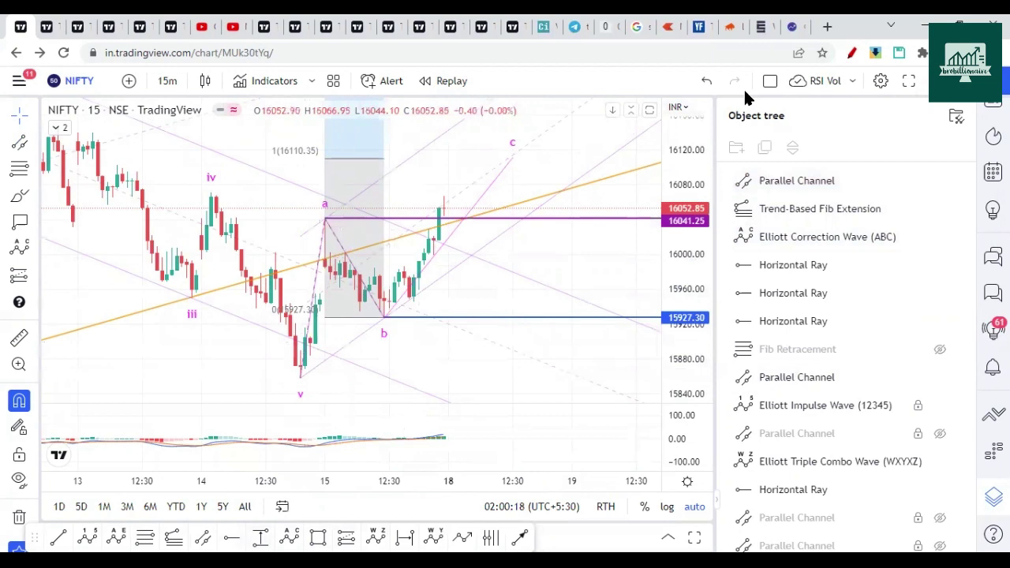
Step: Trace the legs from the v low to a, down to b and up past c in pen, and leave annotation mode
left_click(851, 52)
mouse_move(332, 248)
left_mouse_down()
mouse_move(387, 334)
mouse_move(495, 116)
left_mouse_up()
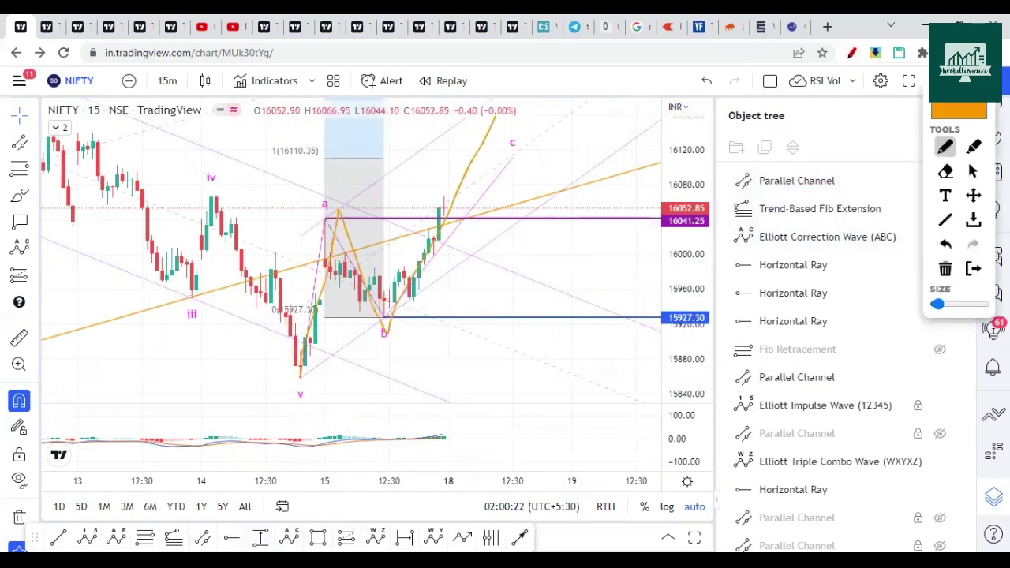
left_click(972, 268)
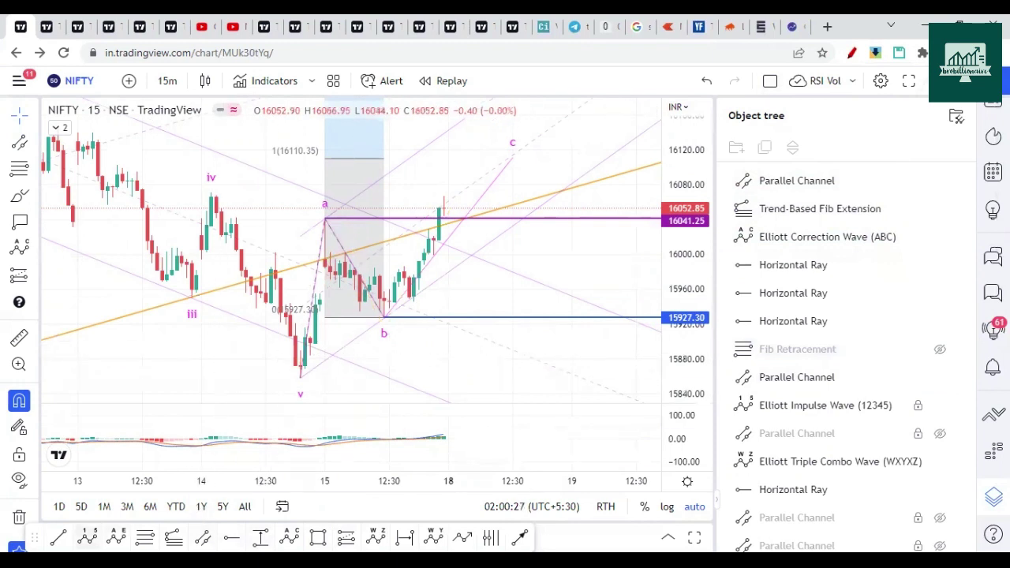
Step: Draw an Elliott Impulse Wave from b with i at 15986.50, ii at 15945.10, iii at 16086.30, iv at 16056.60 and v at 16111.75
left_click(384, 317)
left_click(403, 266)
left_click(414, 302)
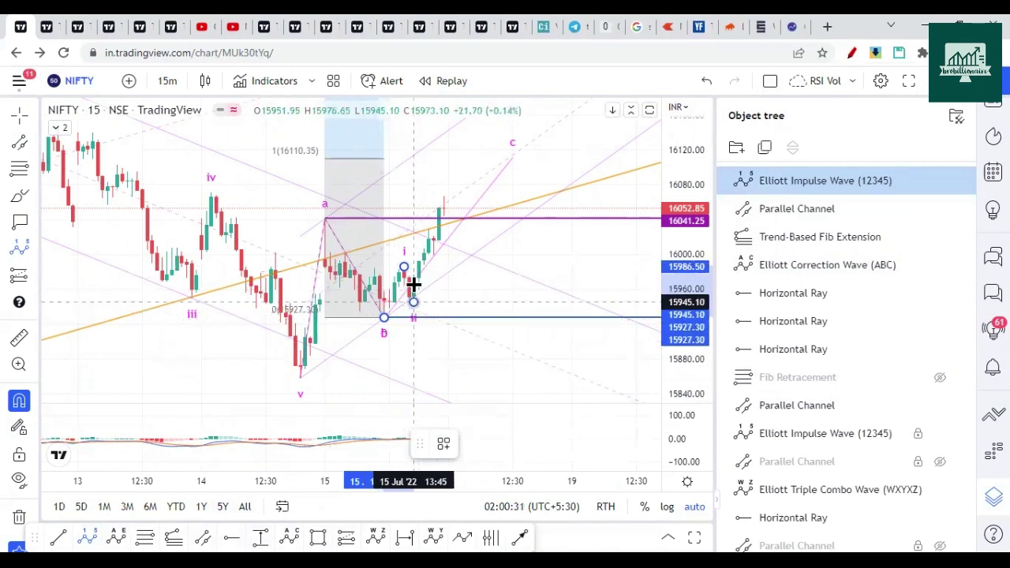
left_click(448, 179)
left_click(472, 205)
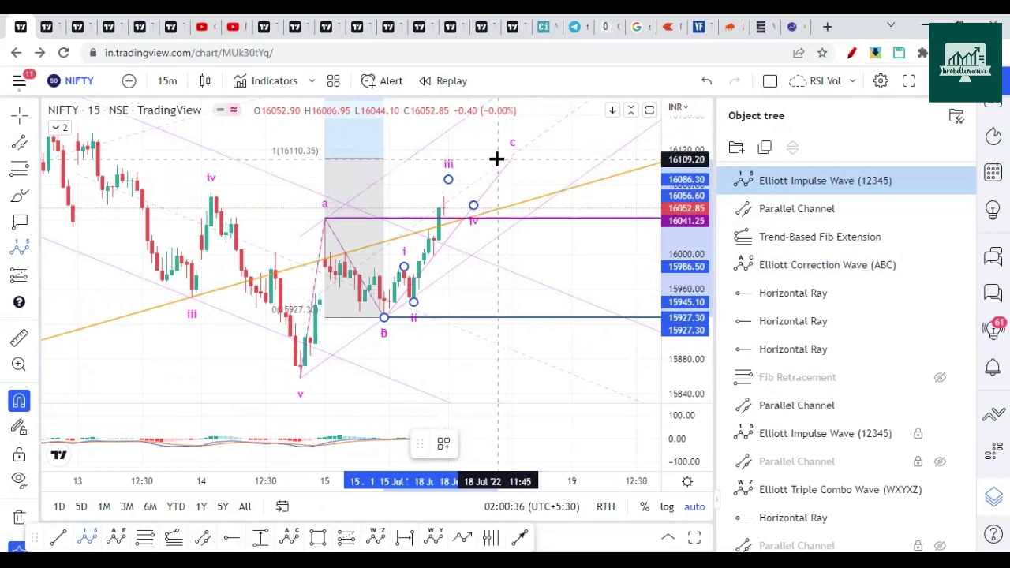
left_click(498, 157)
left_click(506, 312)
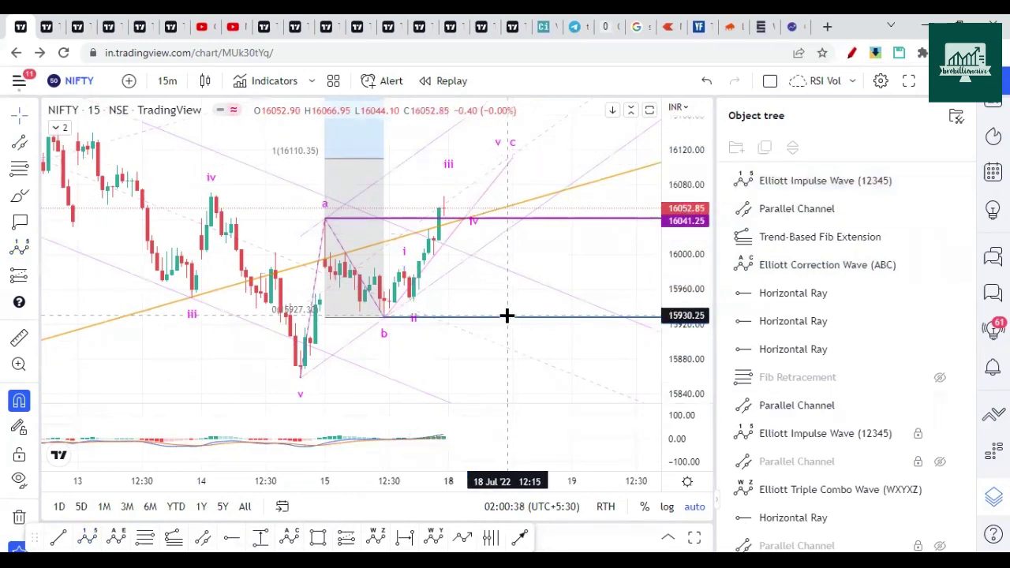
Step: Apply the micro template to the newest Elliott Impulse Wave and set its line colour opacity to 43%
left_click(476, 228)
left_click(443, 443)
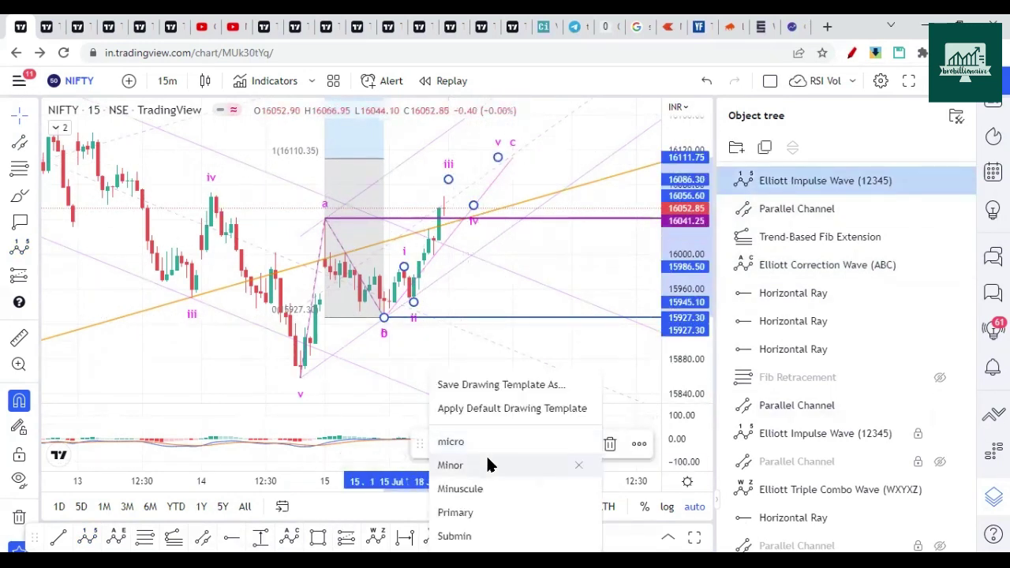
left_click(466, 443)
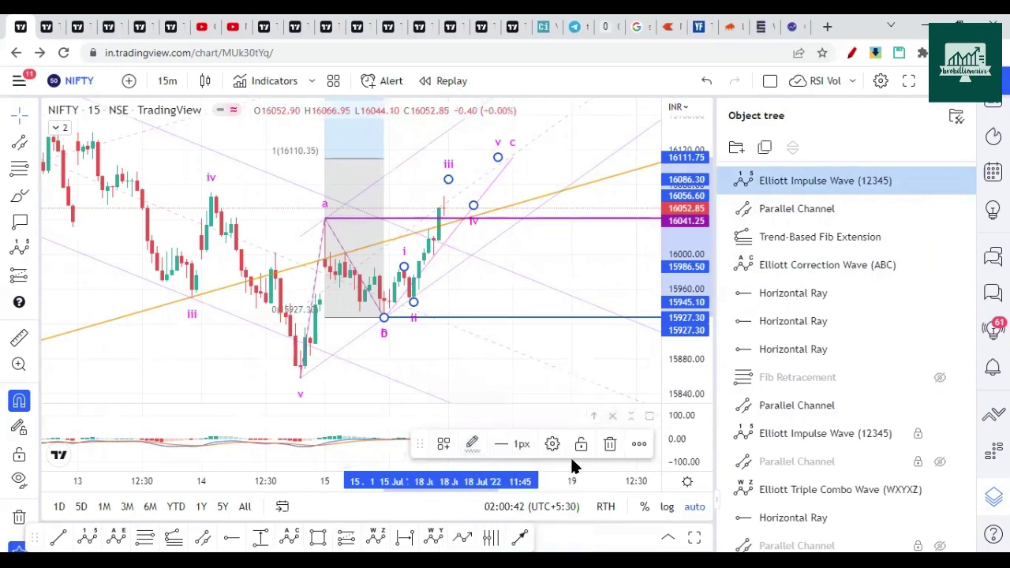
left_click(471, 444)
left_click_drag(477, 534, 520, 534)
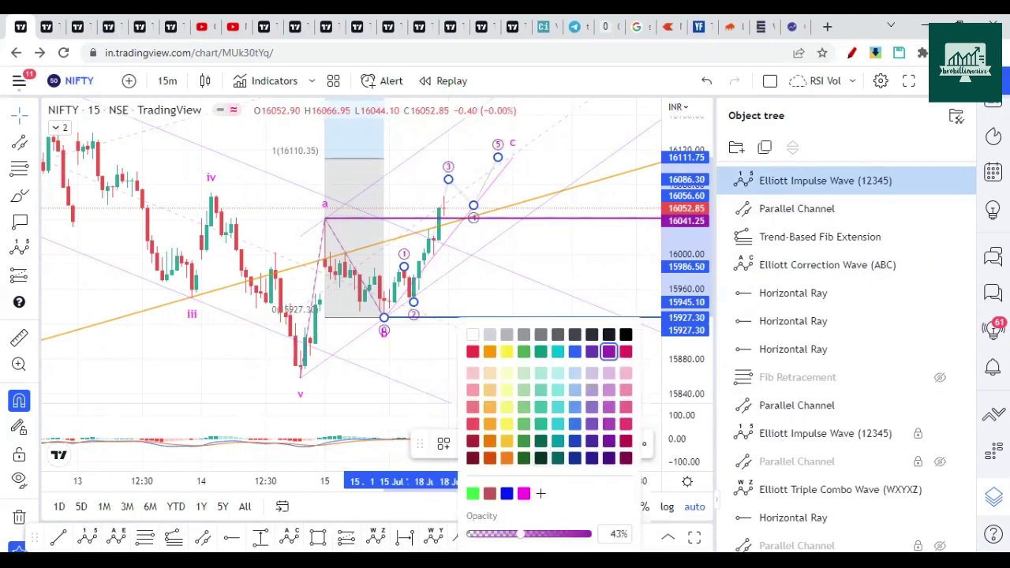
left_click(501, 112)
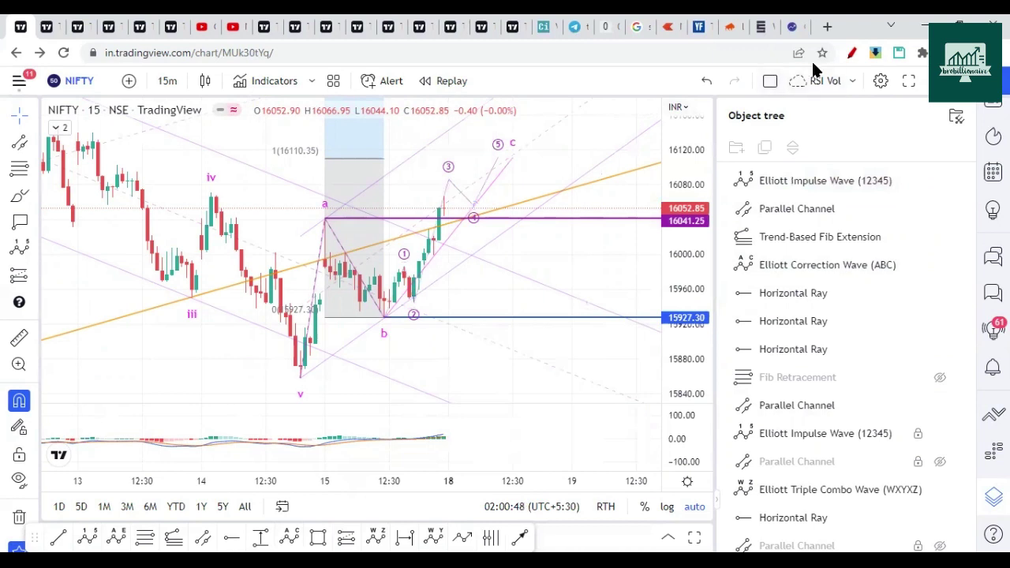
Step: Circle the projected wave 3 to 4 leg and the 16110.35 Fib extension label in pen, and leave annotation mode
left_click(850, 53)
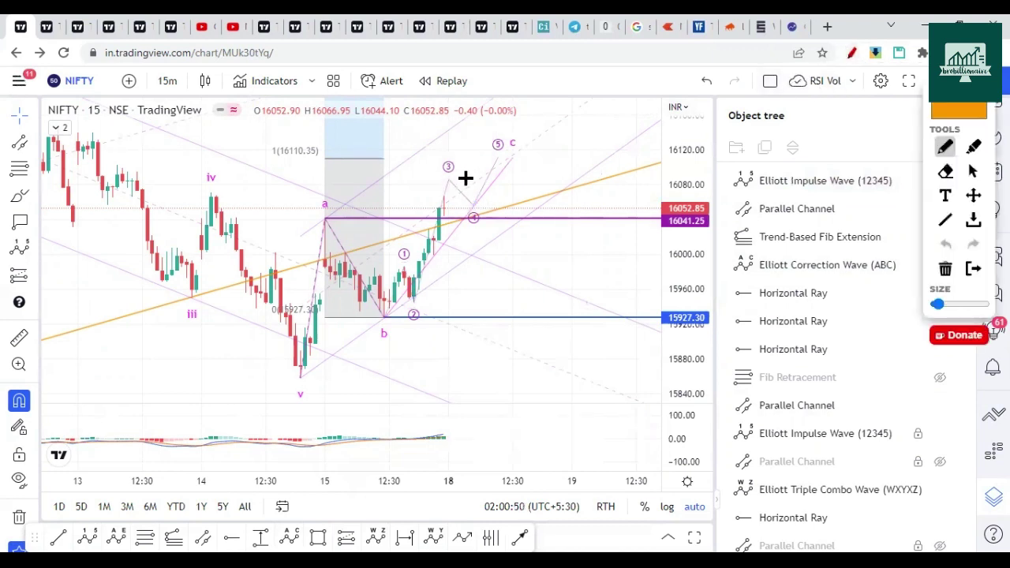
left_click_drag(524, 210, 490, 273)
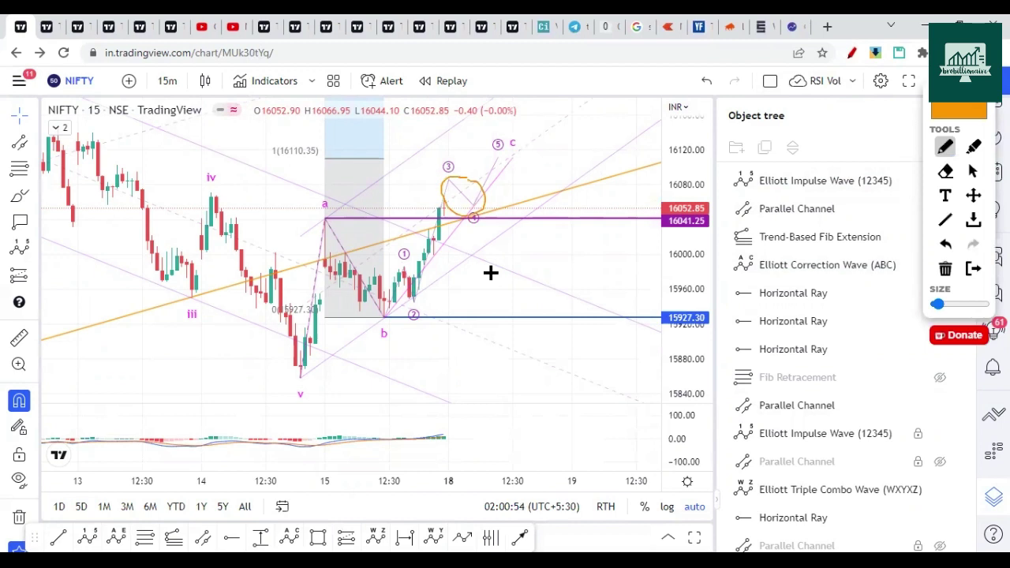
mouse_move(321, 134)
left_mouse_down()
mouse_move(313, 165)
mouse_move(319, 144)
left_mouse_up()
left_click(972, 270)
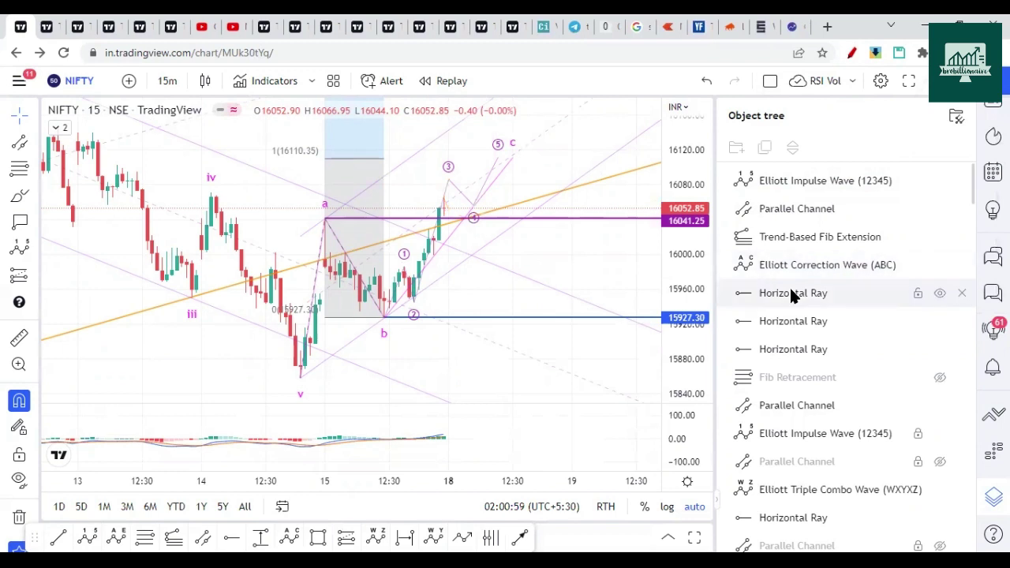
Step: Move the wave 5 point of the micro impulse wave to 16109.05, just before c
scroll(533, 295, "up", 2)
scroll(529, 297, "down", 3)
scroll(545, 298, "down", 3)
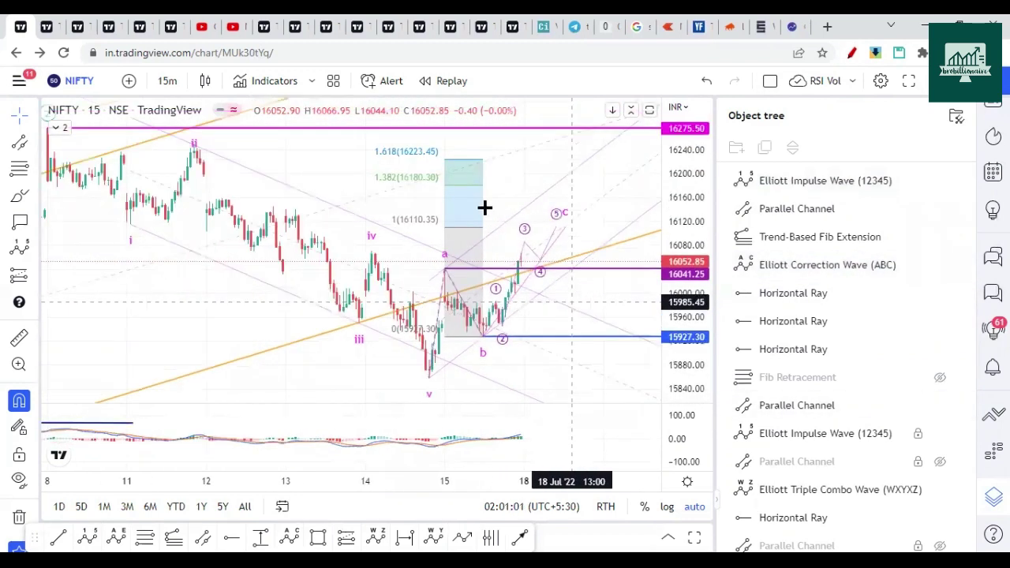
left_click(539, 230)
left_click(581, 208)
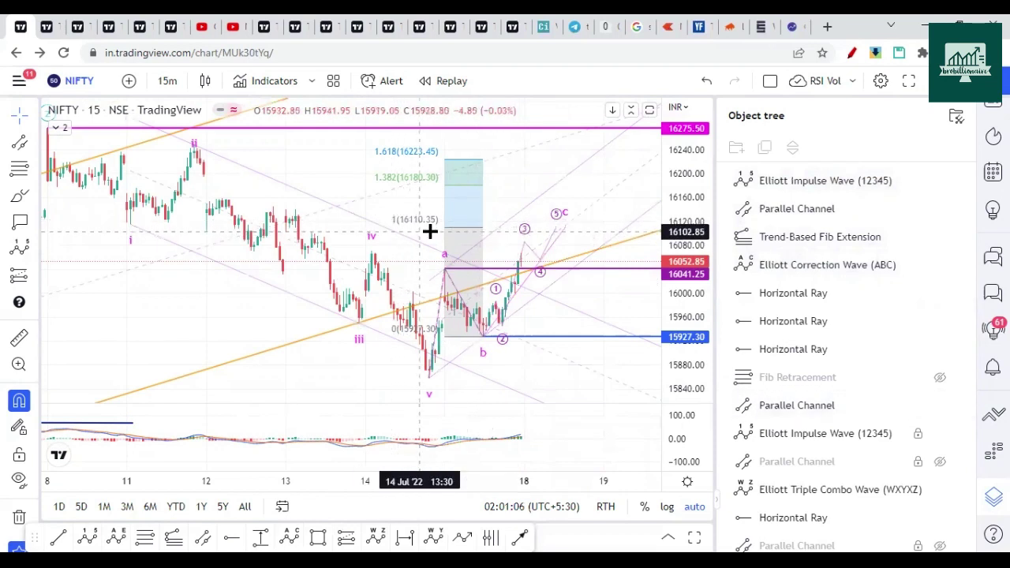
left_click(555, 228)
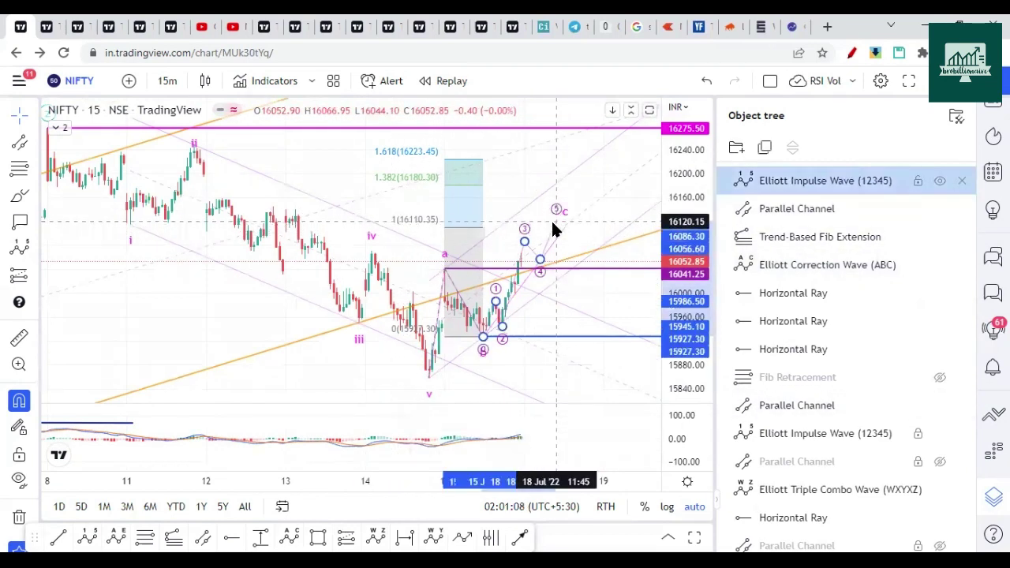
Step: Underline the 1 and 1.382 Fib extension levels in pen and draw a curved path from the wave 5 target down to about 15860
left_click(851, 53)
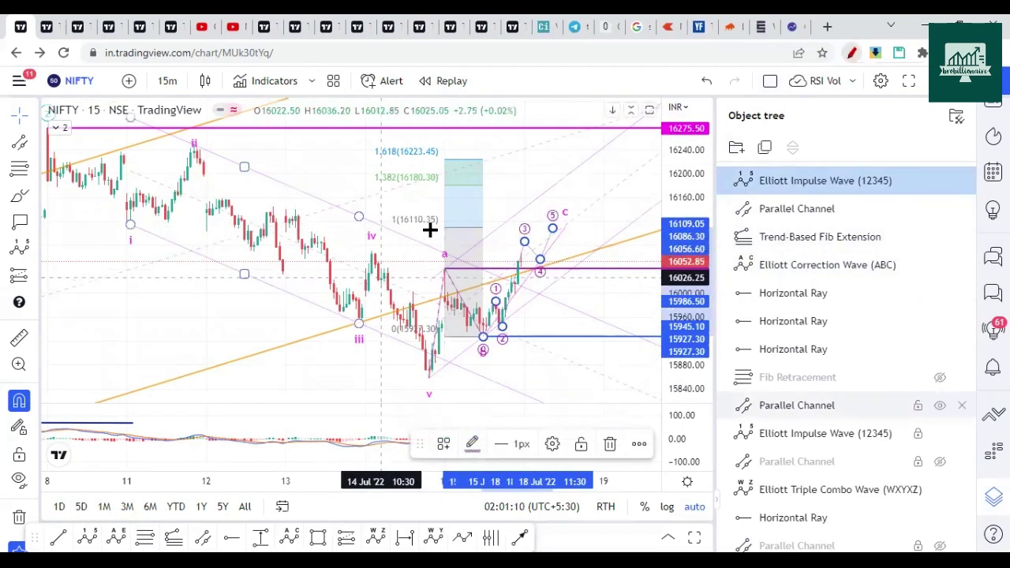
left_click_drag(392, 224, 502, 233)
left_click_drag(393, 191, 494, 187)
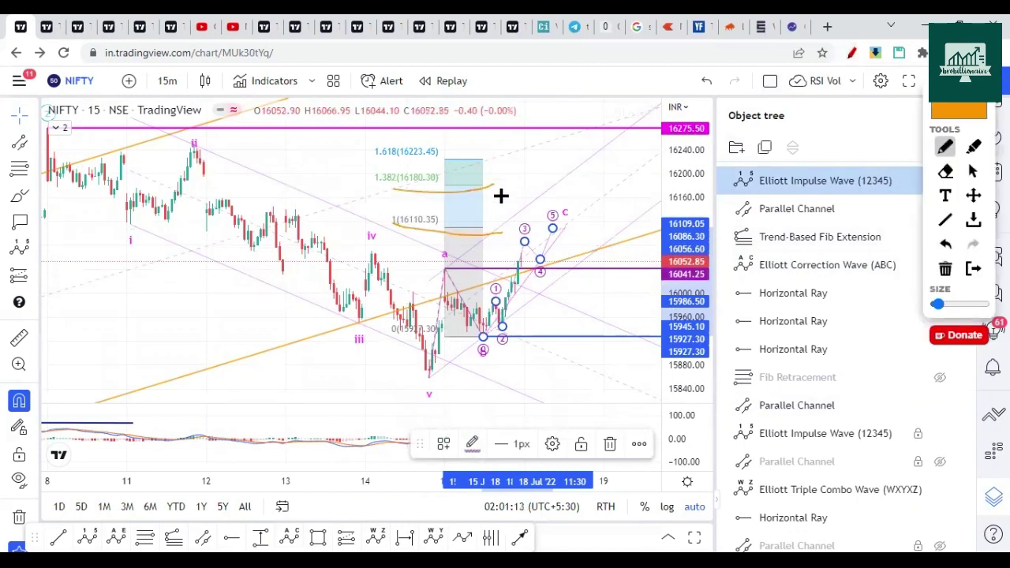
left_click_drag(539, 210, 595, 381)
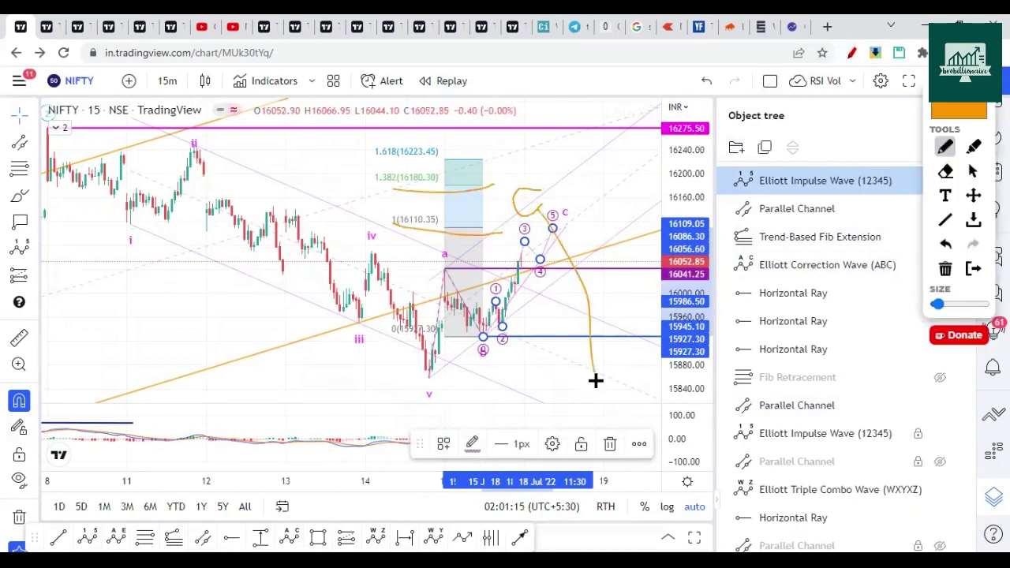
Step: Circle wave 4 and mark the b low in pen, clear all pen marks, and leave annotation mode with the impulse wave deselected
mouse_move(555, 260)
left_mouse_down()
mouse_move(534, 271)
mouse_move(537, 261)
mouse_move(541, 275)
left_mouse_up()
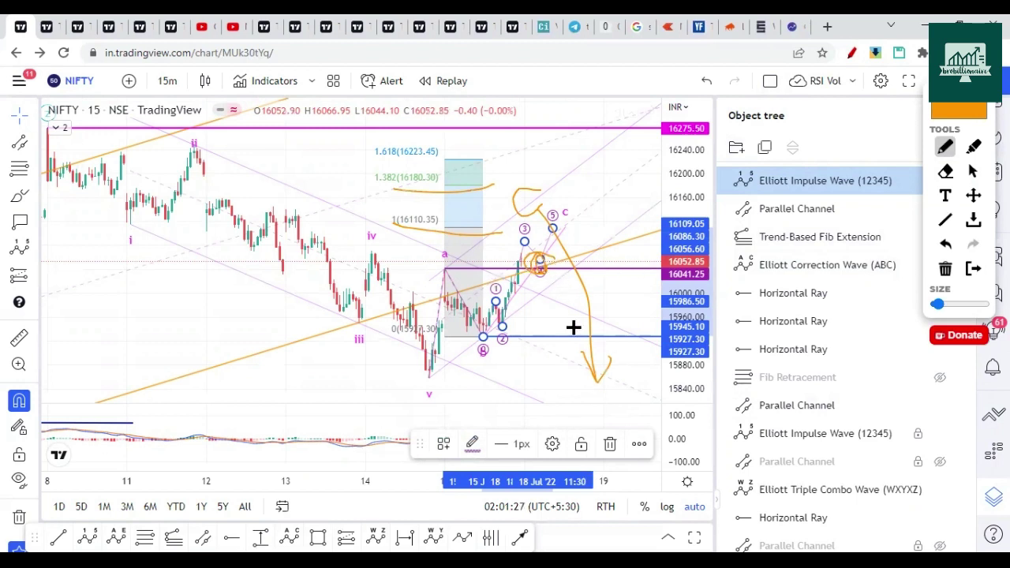
mouse_move(489, 332)
left_mouse_down()
mouse_move(453, 345)
mouse_move(505, 359)
left_mouse_up()
left_click(946, 268)
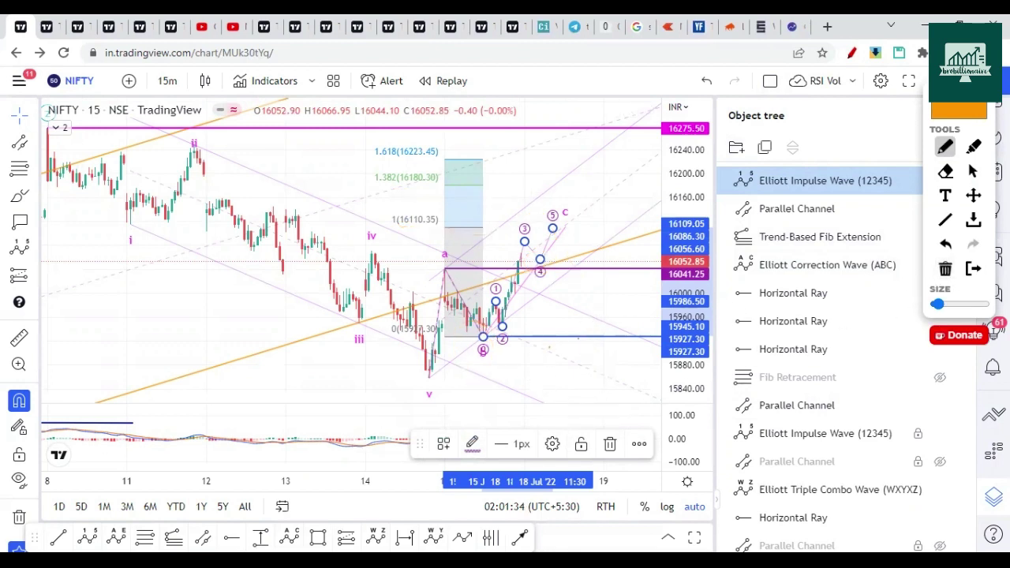
left_click(974, 269)
left_click(595, 362)
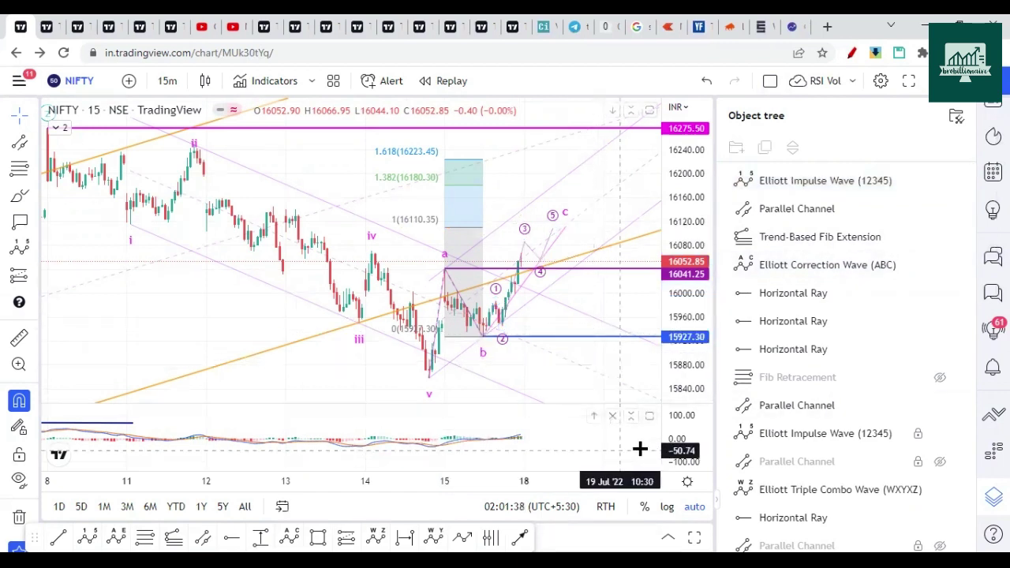
Step: Stretch the oscillator pane's value scale and examine its recent swings against the wider price channel
left_click_drag(679, 434, 663, 363)
scroll(526, 442, "down", 5)
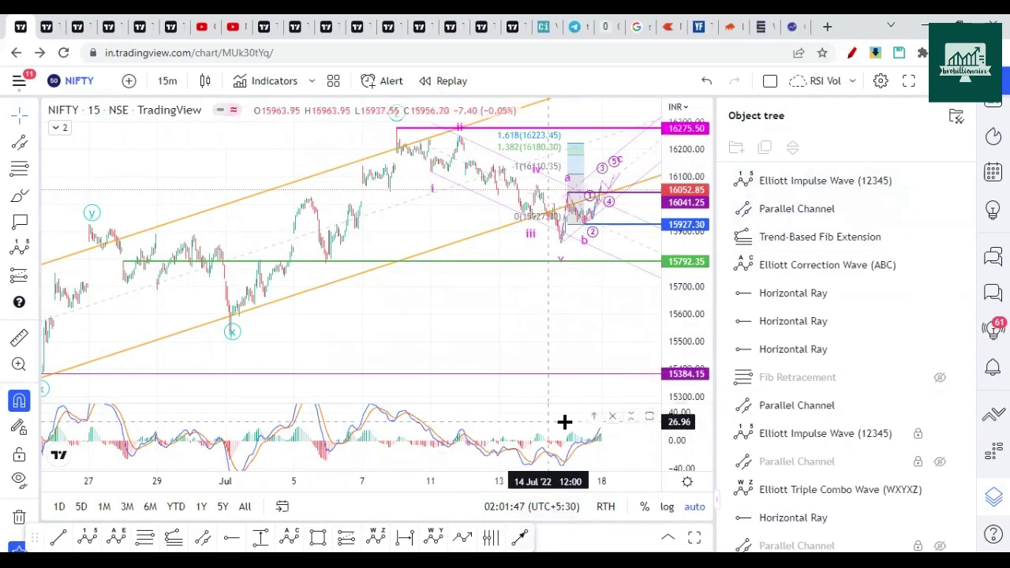
scroll(582, 433, "down", 4)
scroll(584, 253, "up", 5)
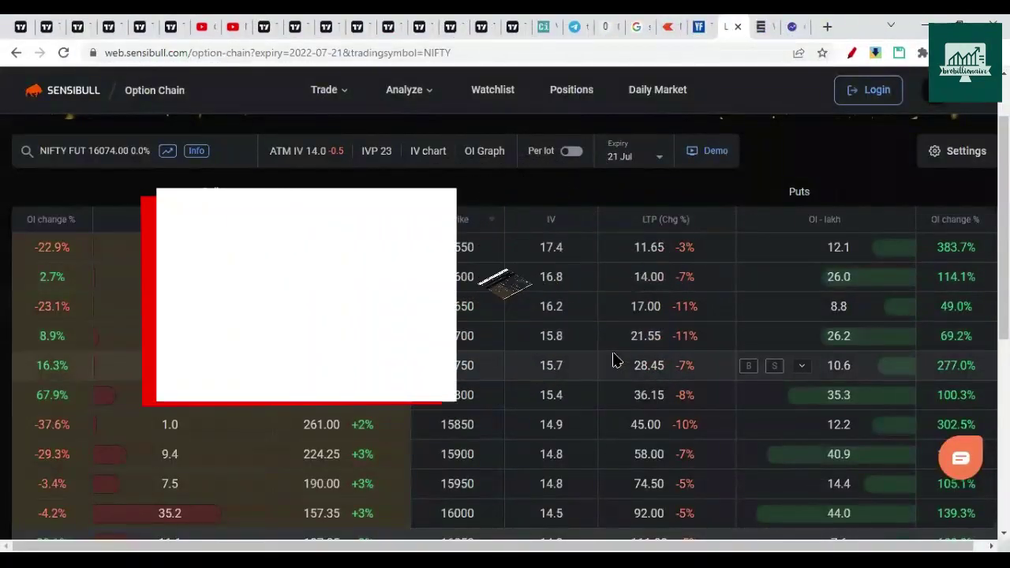
Step: Switch to the Sensibull option chain, outline the put OI change values for strikes 15750 to 16000 in pen, and move the pen palette aside
scroll(613, 355, "down", 2)
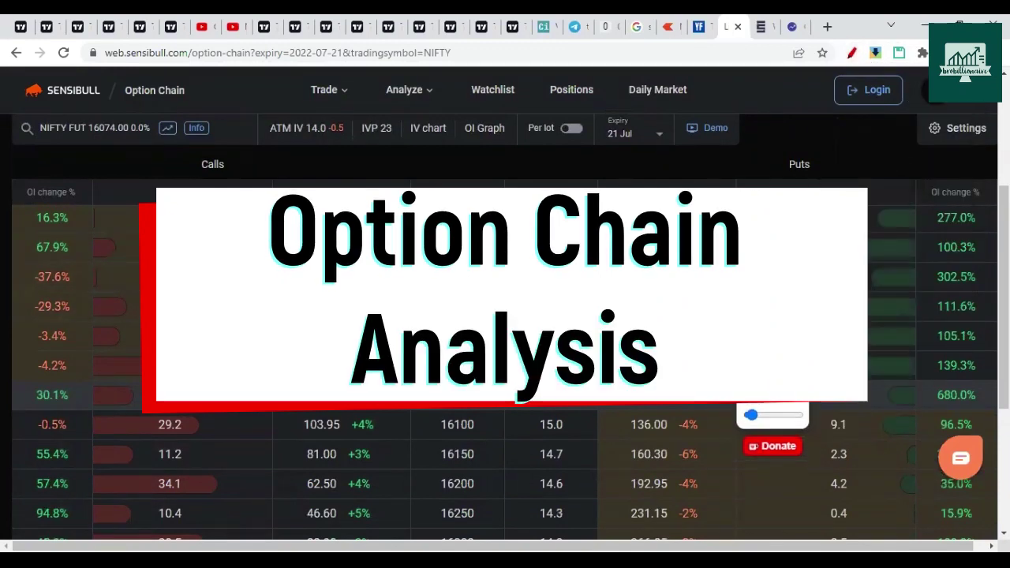
mouse_move(932, 253)
left_mouse_down()
mouse_move(928, 308)
mouse_move(920, 207)
mouse_move(970, 210)
mouse_move(987, 274)
mouse_move(985, 383)
mouse_move(930, 379)
left_mouse_up()
left_click_drag(756, 200, 181, 190)
left_click(174, 199)
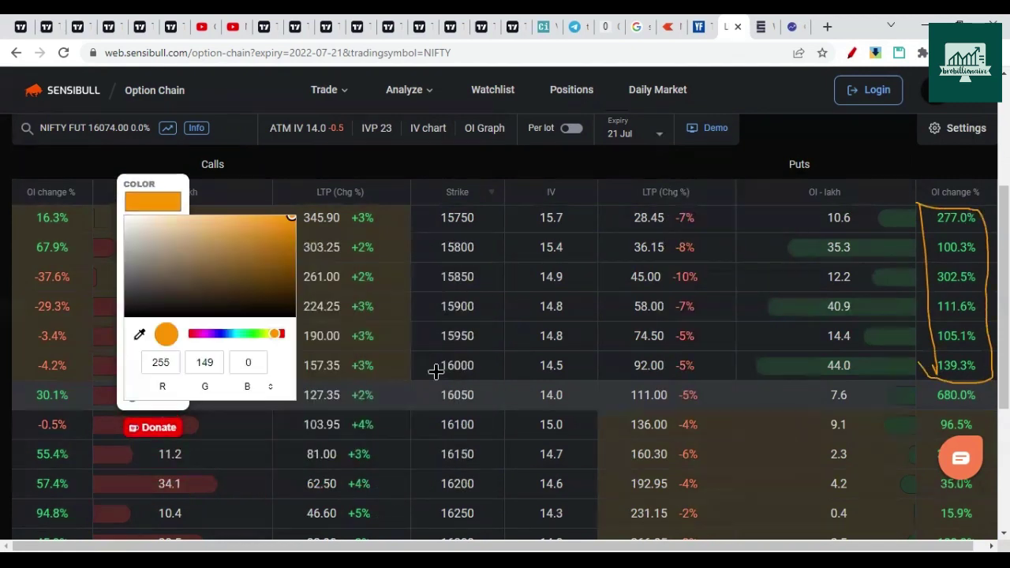
left_click(176, 186)
Step: Outline the 16000 strike row, circle its put open interest with an arrow from the Puts heading, then clear the marks and leave annotation mode
mouse_move(430, 348)
left_mouse_down()
mouse_move(428, 374)
mouse_move(605, 366)
mouse_move(893, 388)
mouse_move(890, 342)
mouse_move(431, 350)
left_mouse_up()
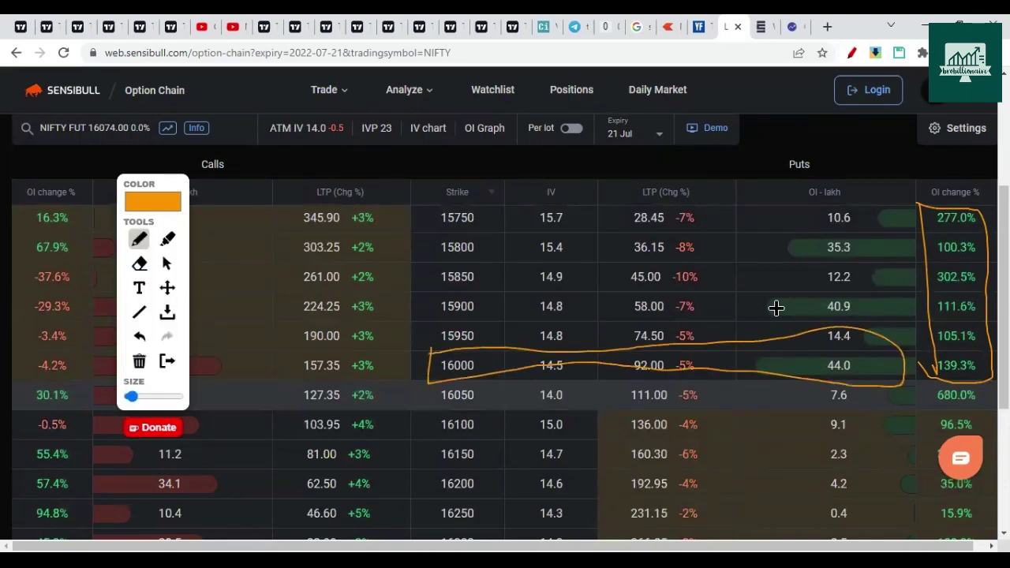
mouse_move(837, 349)
left_mouse_down()
mouse_move(846, 363)
mouse_move(825, 348)
left_mouse_up()
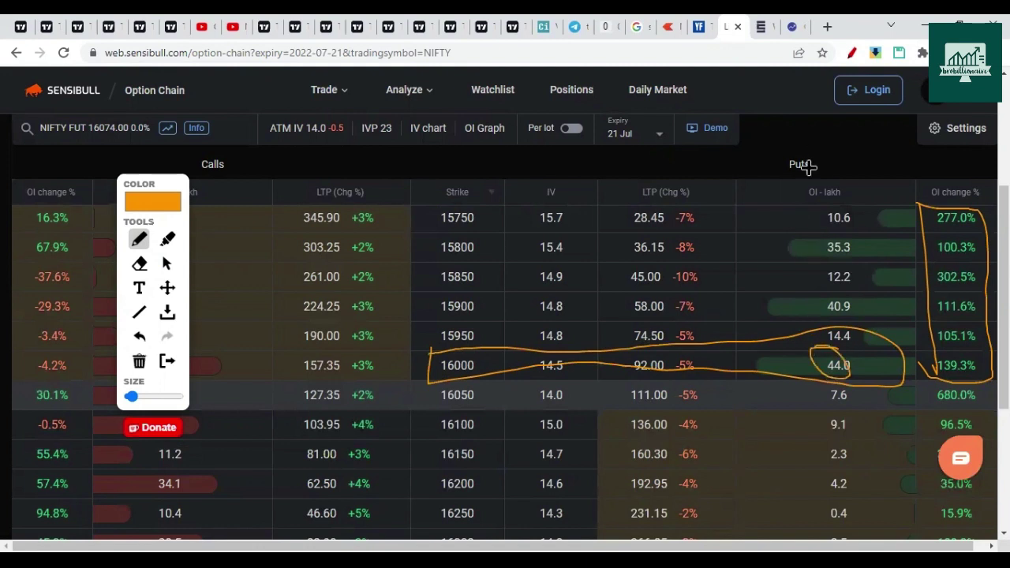
left_click_drag(803, 158, 825, 348)
left_click_drag(836, 310, 829, 348)
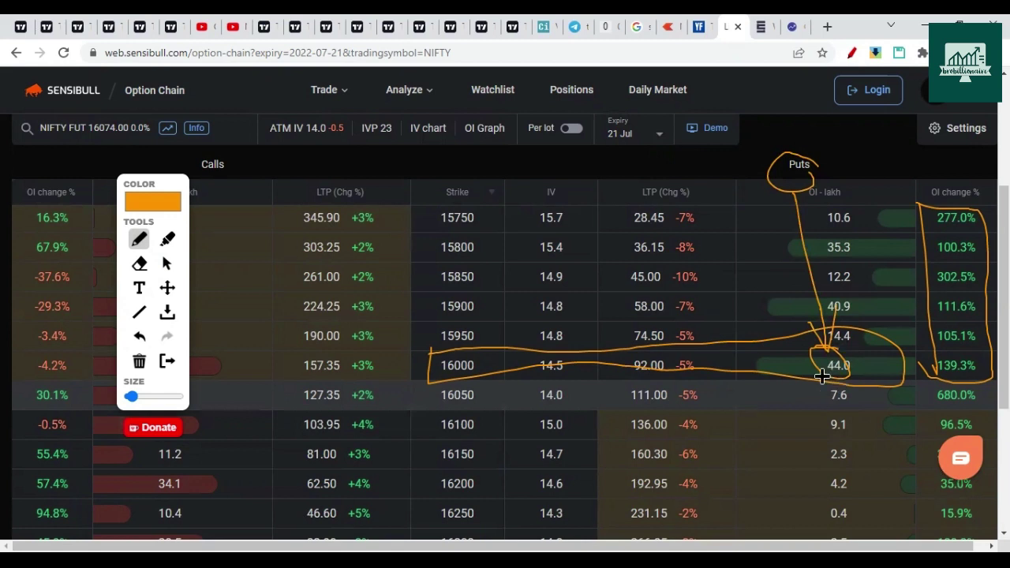
left_click(139, 360)
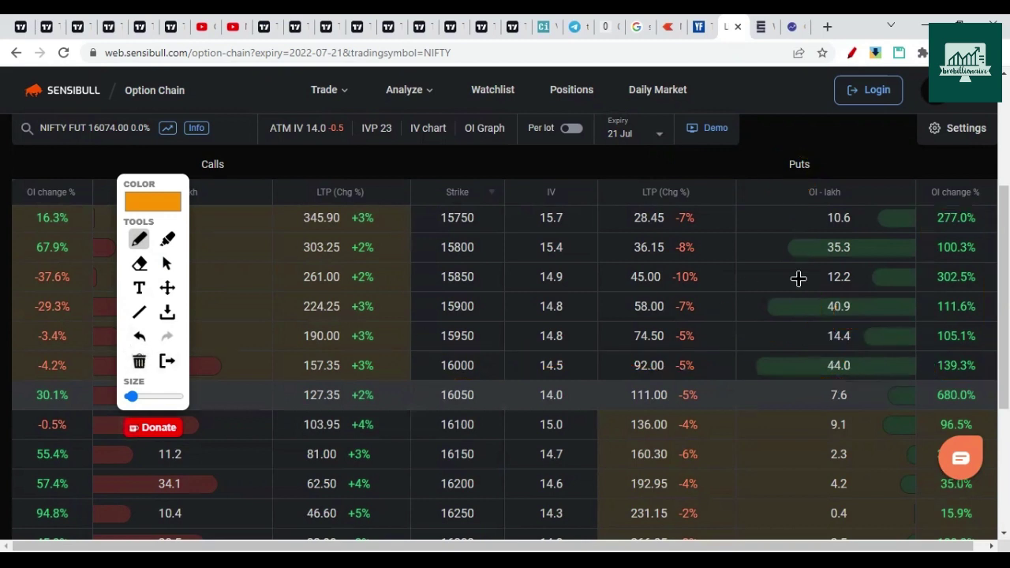
scroll(798, 284, "down", 1)
scroll(799, 287, "up", 2)
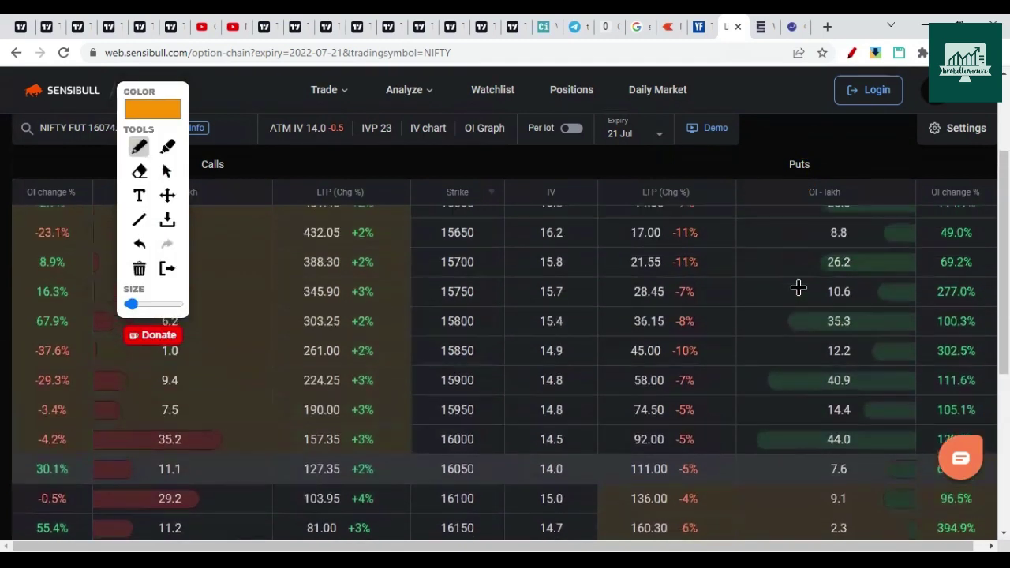
left_click(851, 53)
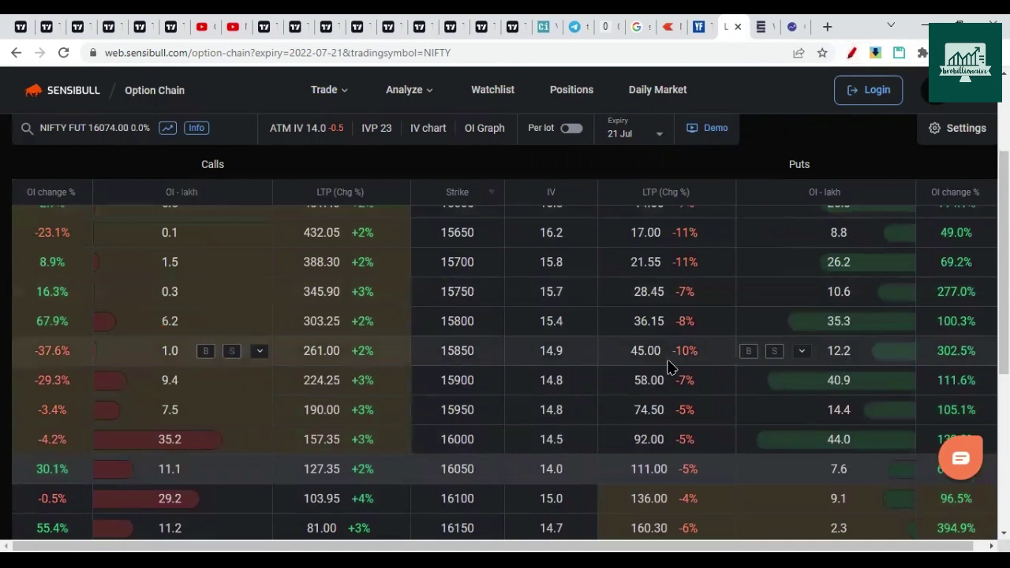
Step: Mark the 15900 strike and its put open interest in pen, and clear the marks
left_click(852, 53)
mouse_move(496, 377)
left_mouse_down()
mouse_move(473, 364)
mouse_move(514, 388)
mouse_move(483, 379)
left_mouse_up()
mouse_move(872, 376)
left_mouse_down()
mouse_move(828, 367)
mouse_move(889, 341)
left_mouse_up()
left_click(933, 268)
Step: Circle the 16000 strike and the call open interest of the 16500 strike in pen
scroll(750, 457, "down", 3)
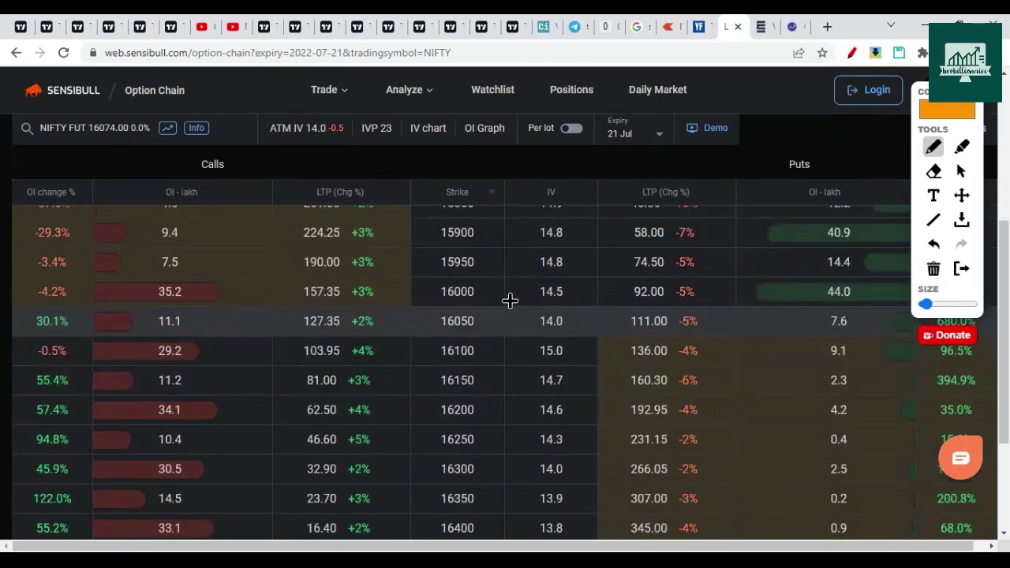
mouse_move(478, 277)
left_mouse_down()
mouse_move(429, 289)
mouse_move(479, 280)
left_mouse_up()
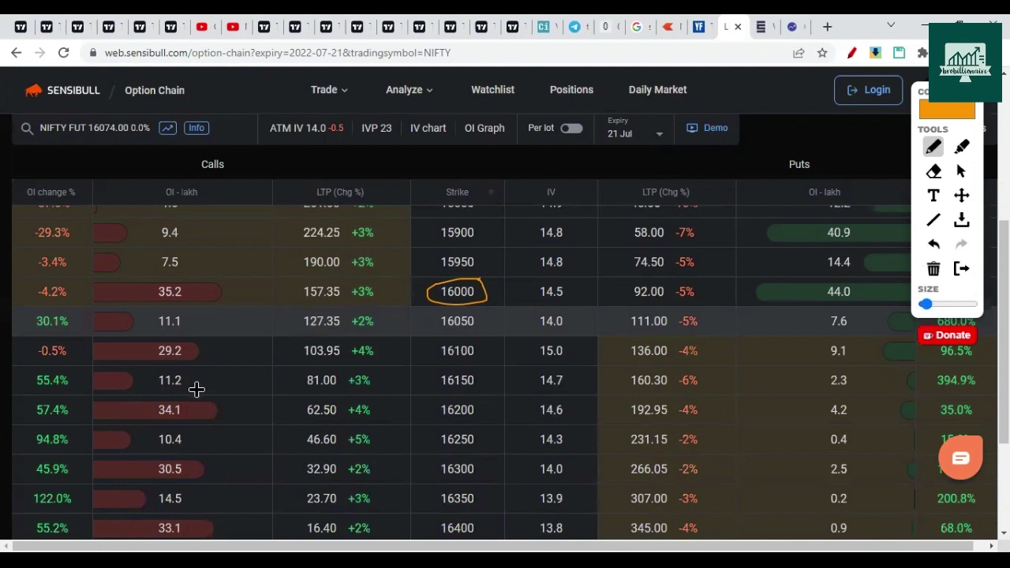
scroll(161, 385, "down", 4)
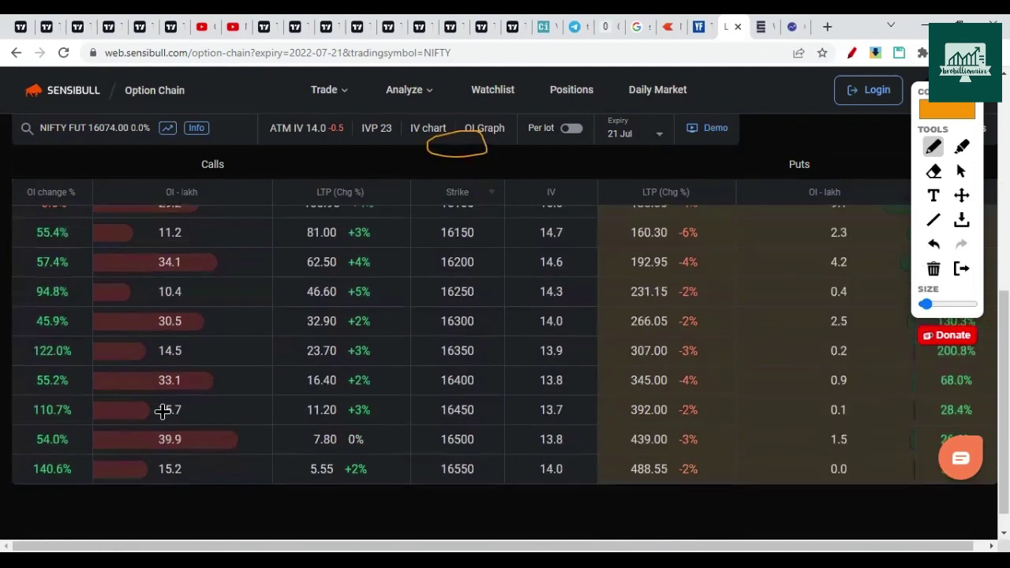
scroll(196, 445, "up", 1)
scroll(189, 466, "down", 1)
mouse_move(218, 427)
left_mouse_down()
mouse_move(168, 419)
mouse_move(207, 457)
mouse_move(218, 427)
left_mouse_up()
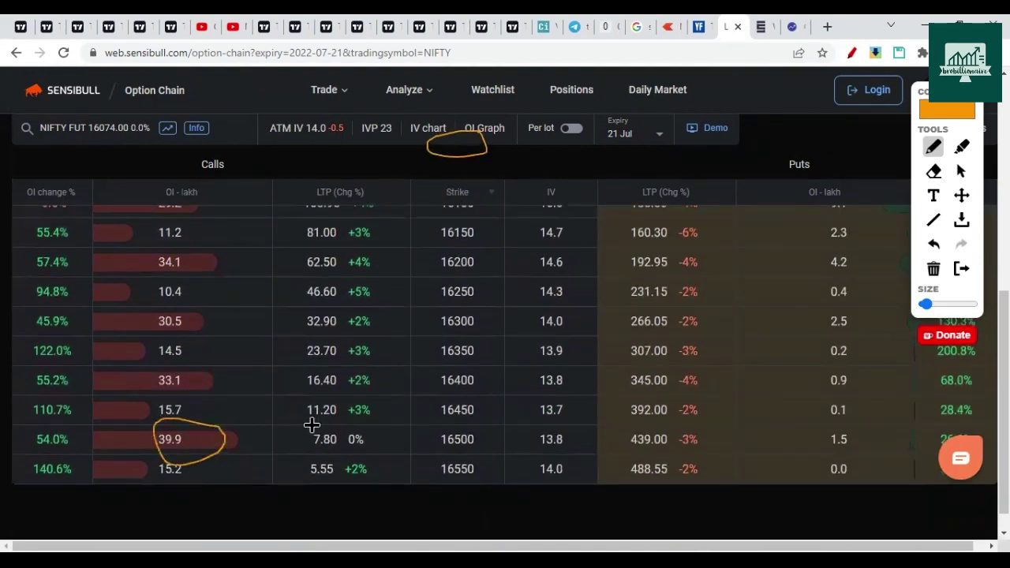
Step: Circle the Calls heading in pen, clear all pen marks, and return to the higher call strikes
scroll(429, 437, "up", 2)
scroll(442, 408, "down", 1)
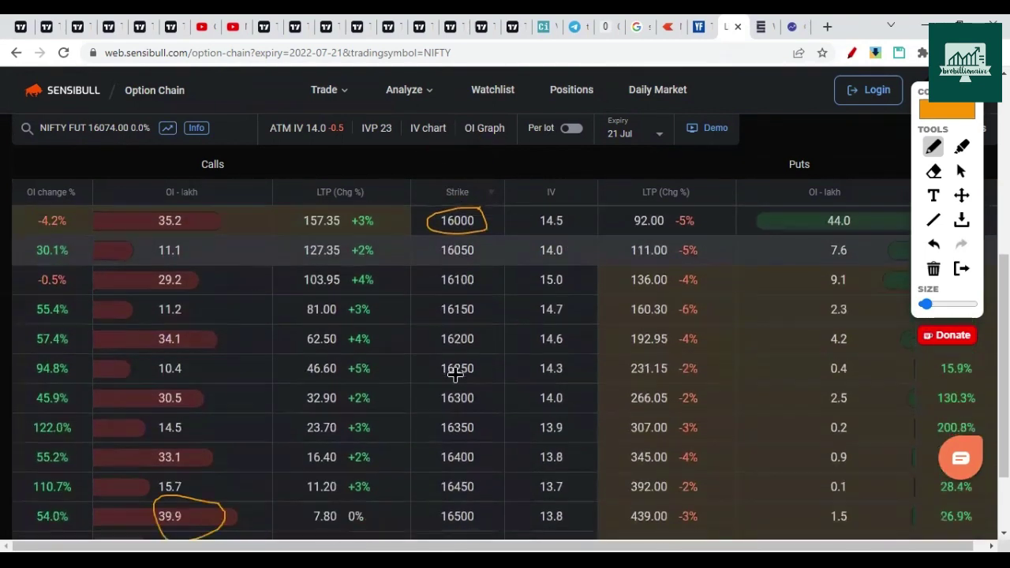
scroll(406, 378, "down", 2)
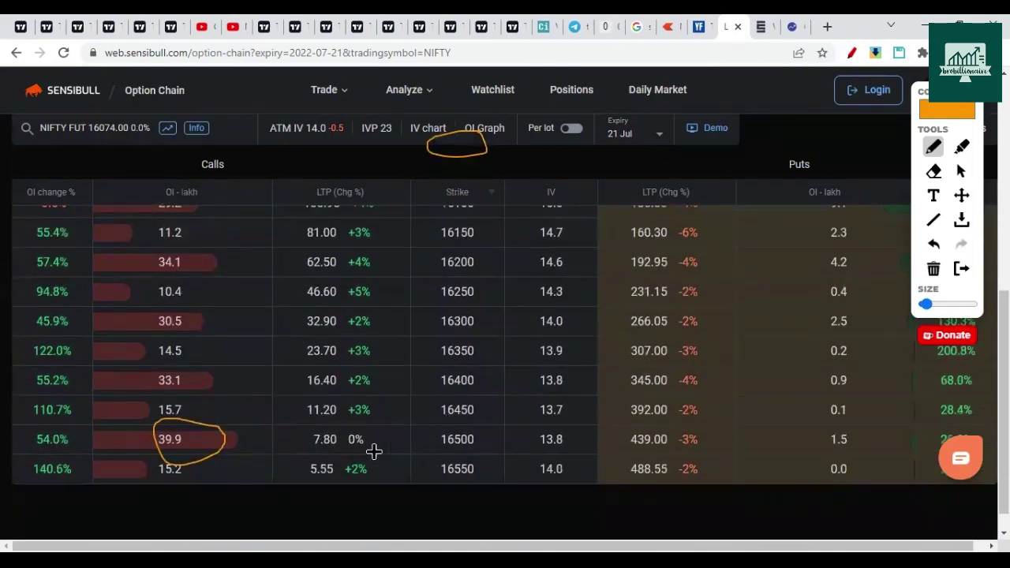
mouse_move(208, 151)
left_mouse_down()
mouse_move(247, 149)
mouse_move(241, 144)
left_mouse_up()
scroll(228, 327, "up", 2)
scroll(227, 326, "up", 1)
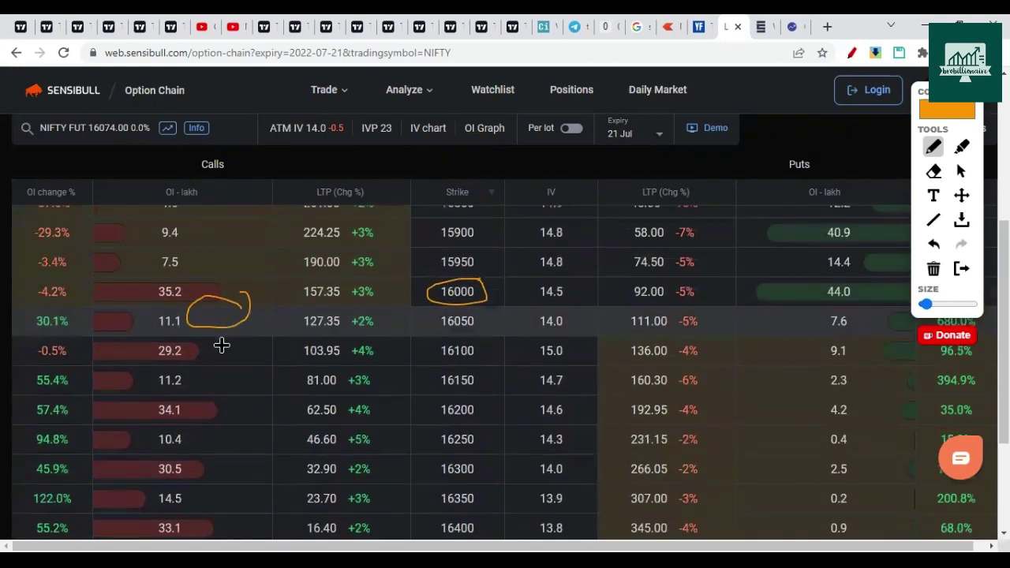
left_click(932, 269)
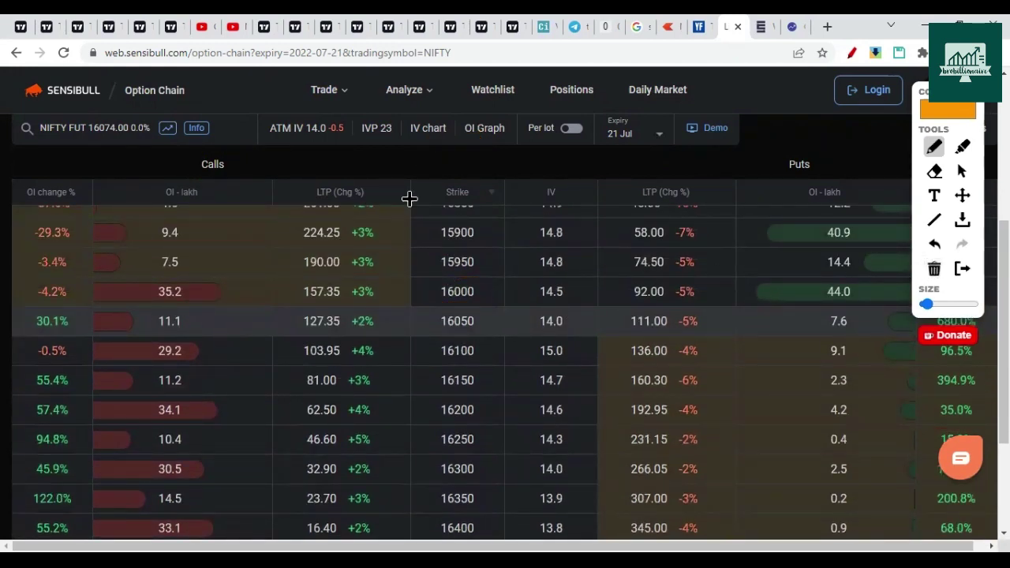
scroll(209, 400, "down", 2)
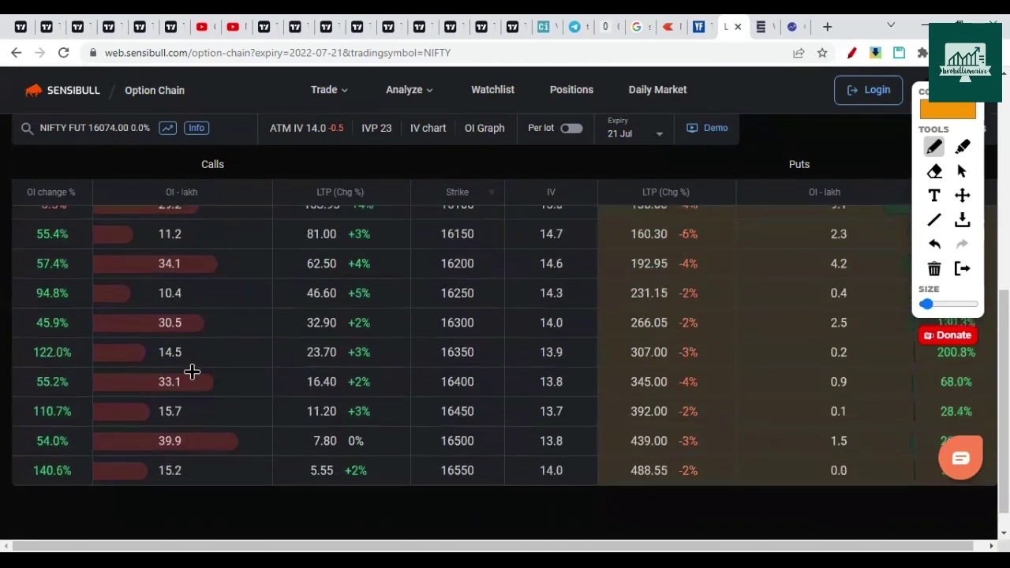
Step: Circle the 16200 strike, its call open interest and the 16000 strike in pen, and join both strikes with a double-headed arrow
scroll(204, 347, "up", 1)
mouse_move(216, 323)
left_mouse_down()
mouse_move(143, 314)
mouse_move(237, 343)
left_mouse_up()
mouse_move(462, 319)
left_mouse_down()
mouse_move(478, 344)
mouse_move(458, 322)
left_mouse_up()
scroll(454, 340, "up", 2)
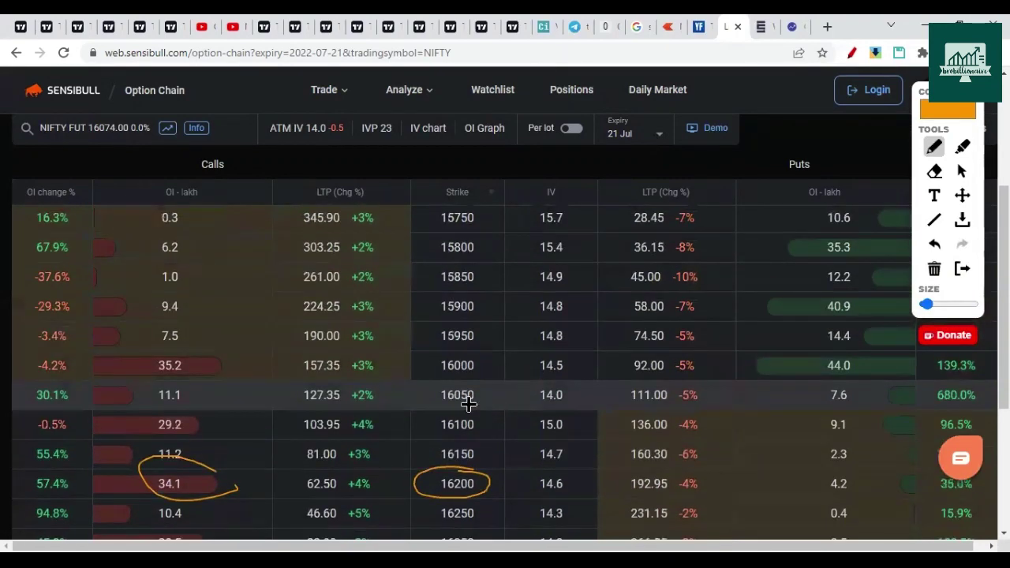
mouse_move(483, 361)
left_mouse_down()
mouse_move(426, 359)
mouse_move(461, 383)
mouse_move(471, 464)
mouse_move(456, 444)
mouse_move(483, 447)
left_mouse_up()
mouse_move(450, 407)
left_mouse_down()
mouse_move(456, 385)
mouse_move(475, 417)
left_mouse_up()
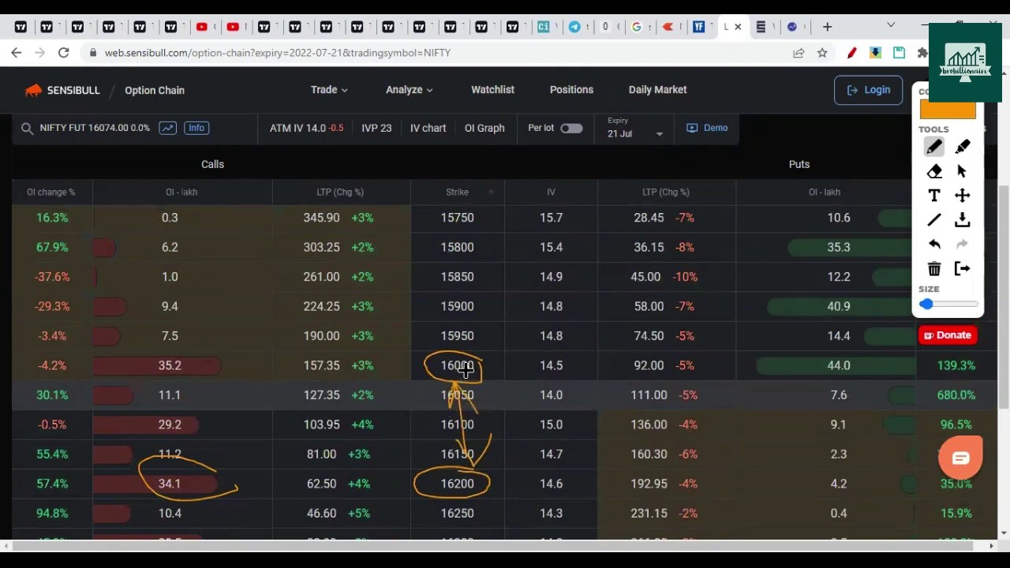
Step: Draw a curved upward pen arrow from the 16000 strike and a downward arrow from the 16200 call open interest
left_click_drag(422, 373, 412, 285)
left_click_drag(369, 255, 407, 276)
scroll(391, 447, "down", 2)
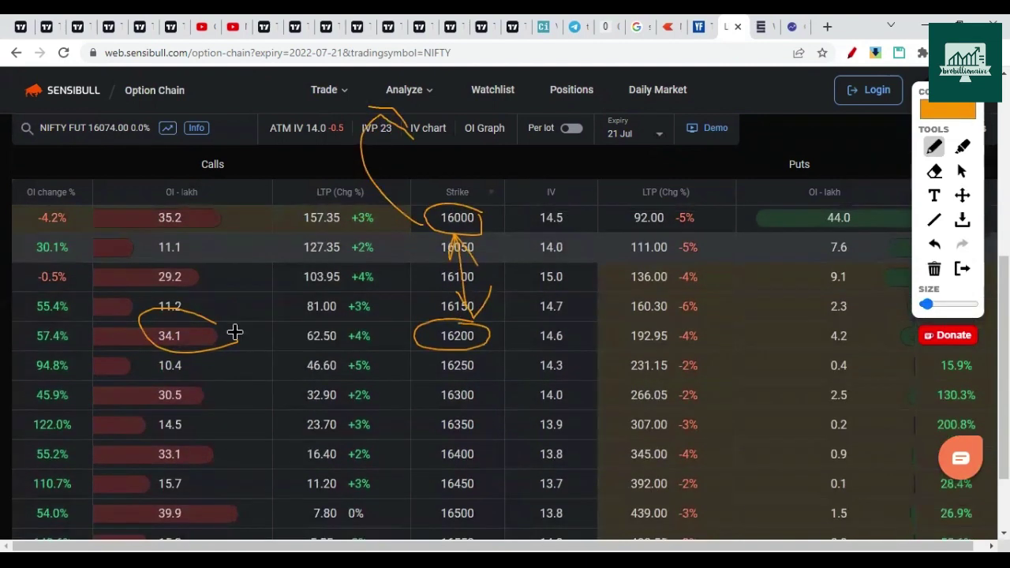
mouse_move(236, 340)
left_mouse_down()
mouse_move(232, 410)
mouse_move(245, 393)
left_mouse_up()
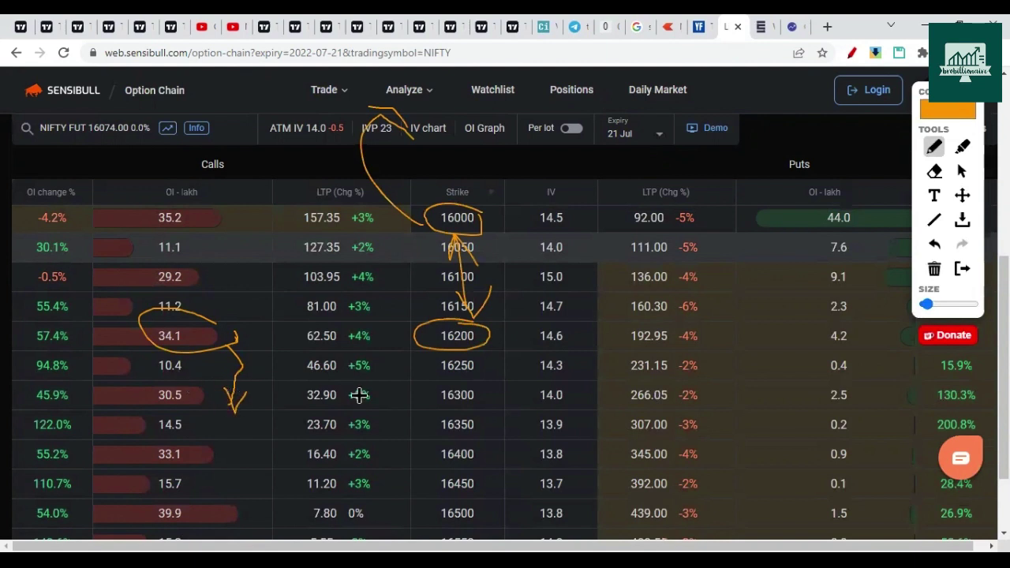
Step: Move the annotation palette off the puts side and outline the OI change percentages for calls from 16050 to 16250 and puts from 15750 to 16100
scroll(545, 430, "up", 2)
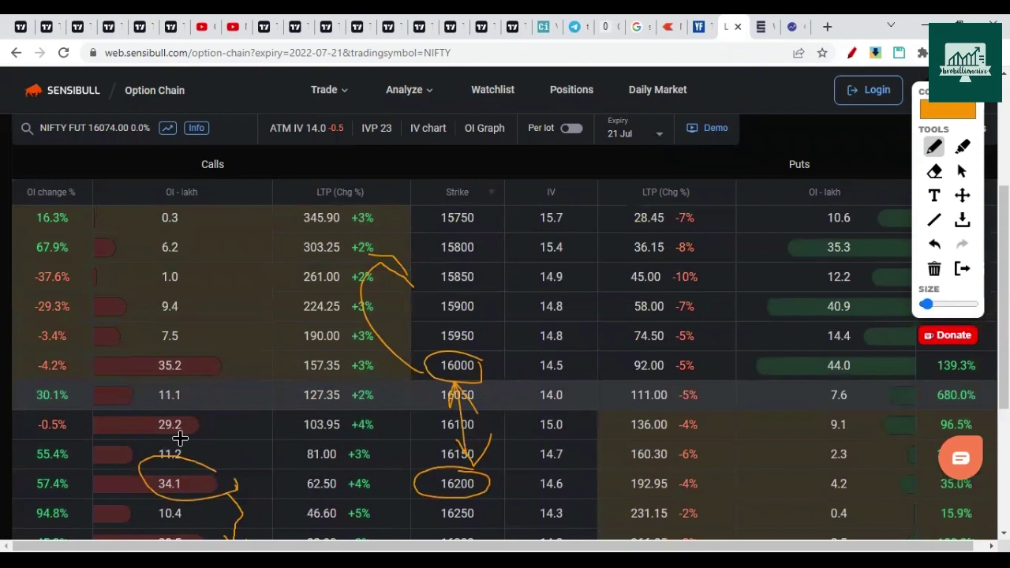
left_click_drag(919, 94, 468, 129)
mouse_move(15, 389)
left_mouse_down()
mouse_move(19, 497)
mouse_move(91, 385)
mouse_move(41, 523)
mouse_move(12, 474)
left_mouse_up()
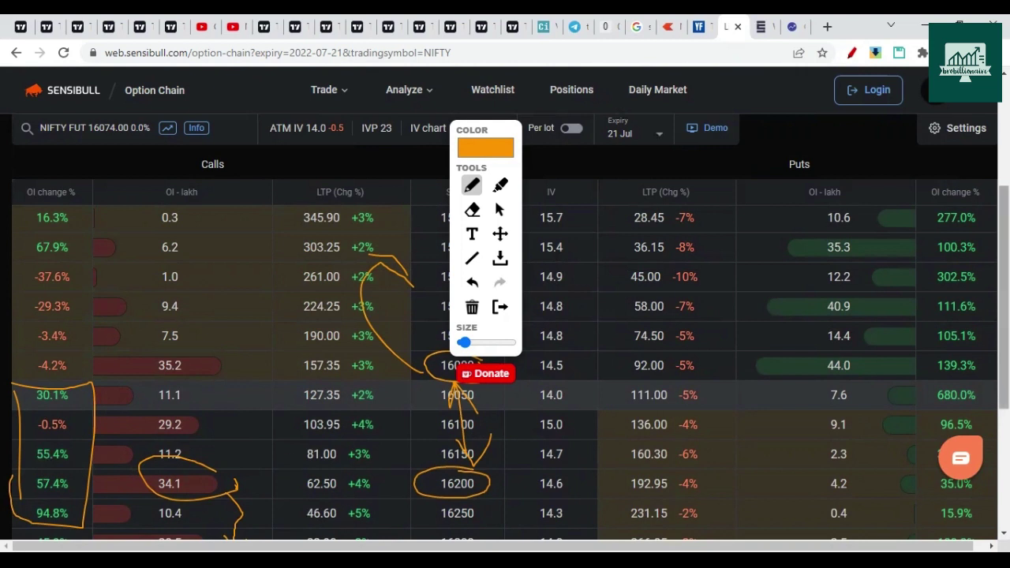
mouse_move(927, 225)
left_mouse_down()
mouse_move(940, 461)
mouse_move(975, 215)
mouse_move(988, 324)
mouse_move(974, 458)
mouse_move(937, 458)
left_mouse_up()
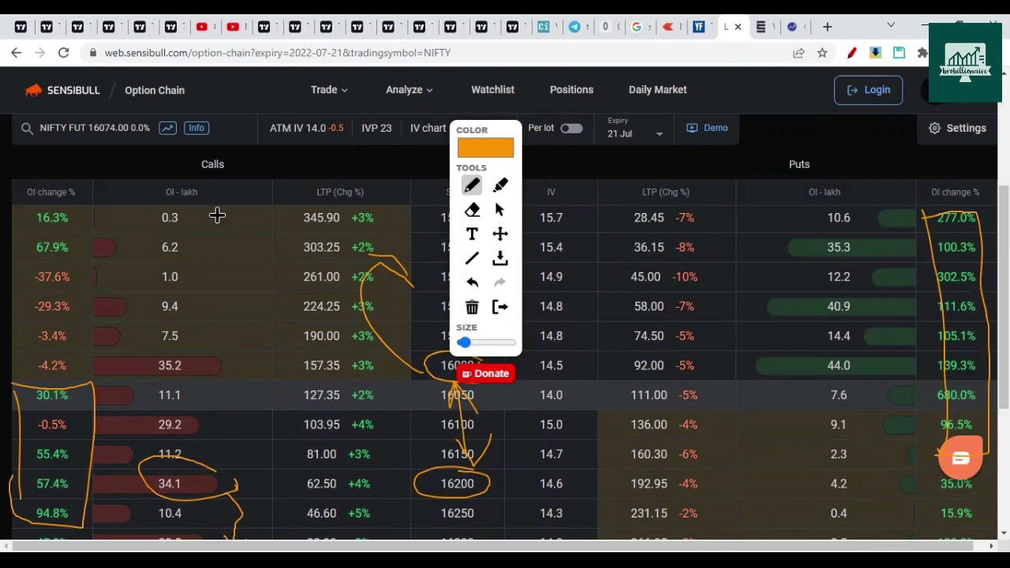
Step: Switch to the NIFTY 15-minute chart in TradingView, deselect the parallel channel and hide the object tree
left_click(30, 26)
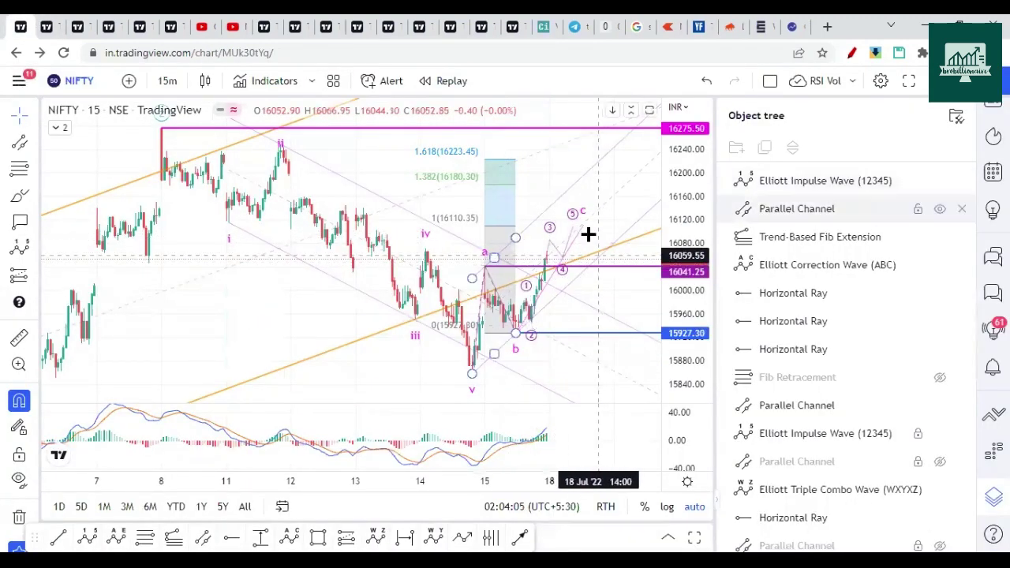
left_click(635, 382)
left_click(636, 415)
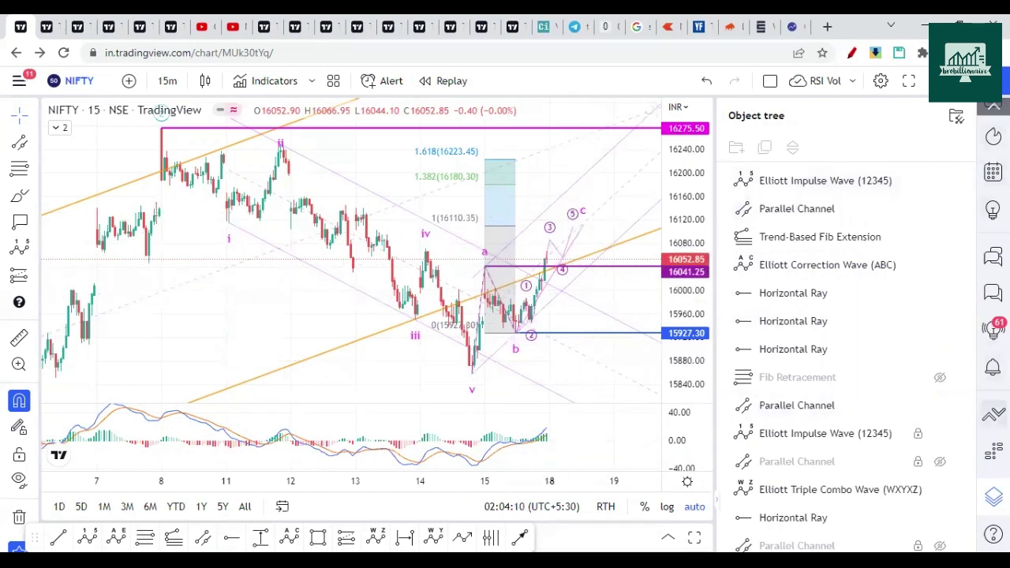
left_click(993, 496)
Step: Draw a downward pen arrow from wave c and handwrite 1 below wave v, 2 above c and 3 below the arrowhead
left_click(857, 51)
left_click_drag(841, 172, 865, 334)
left_click_drag(853, 289, 884, 318)
left_click_drag(715, 273, 725, 313)
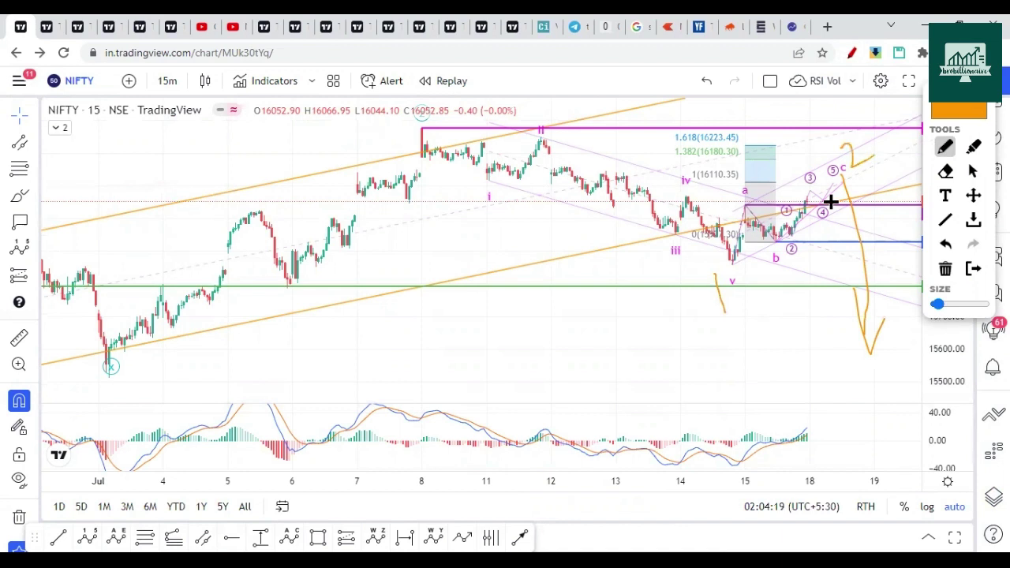
mouse_move(834, 388)
left_mouse_down()
mouse_move(879, 402)
mouse_move(850, 425)
left_mouse_up()
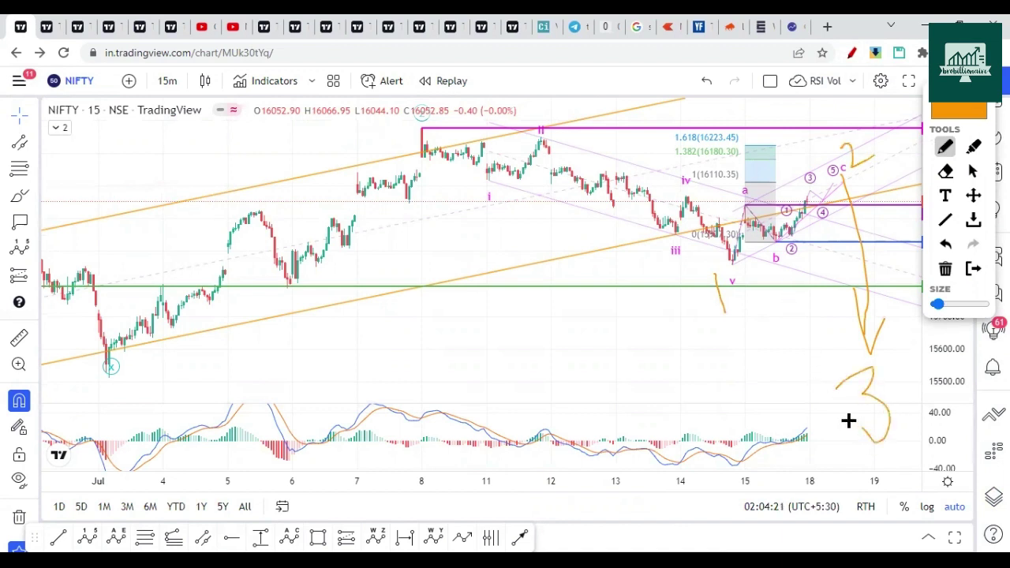